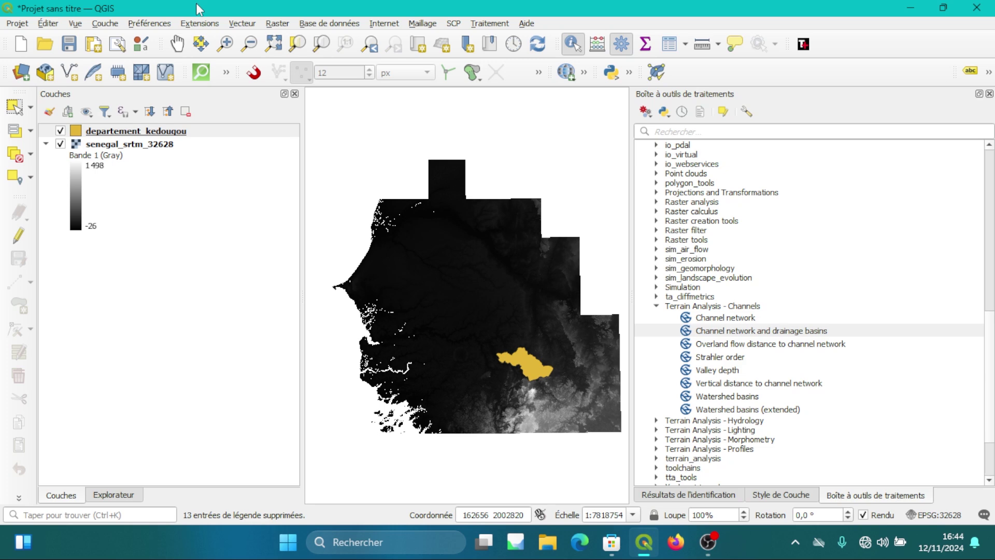
Step: Open the plugin manager and view the details of the installed Processing Saga NextGen Provider plugin
left_click(203, 23)
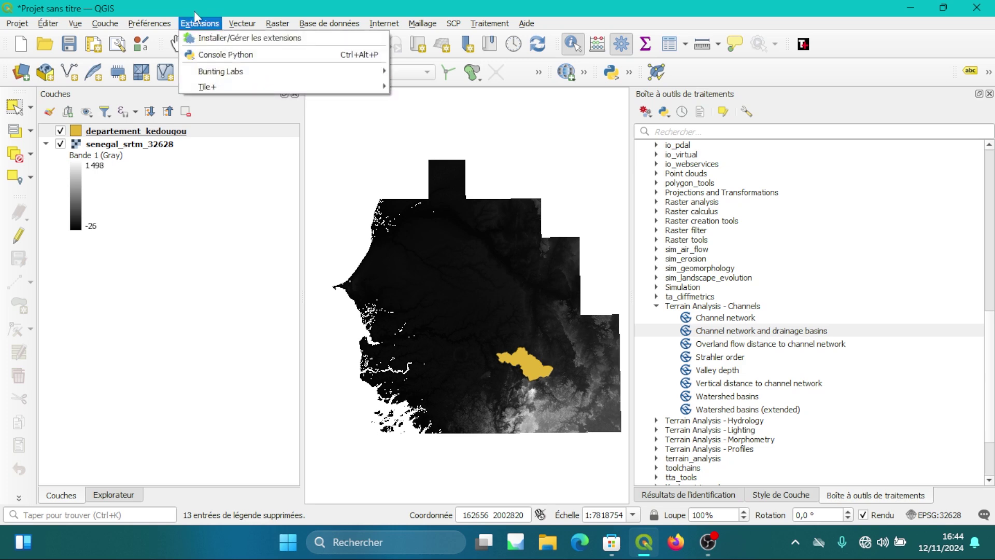
left_click(216, 41)
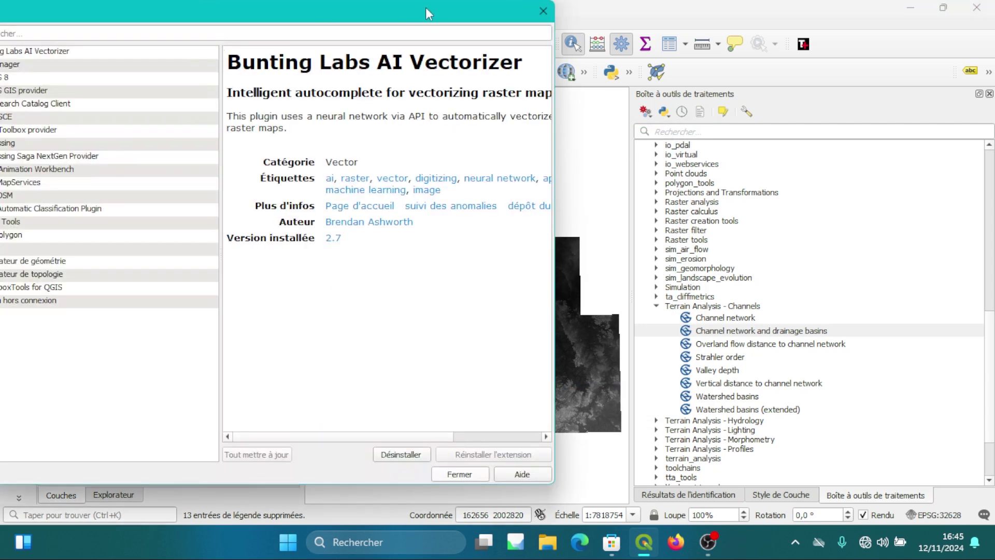
left_click_drag(383, 6, 617, 19)
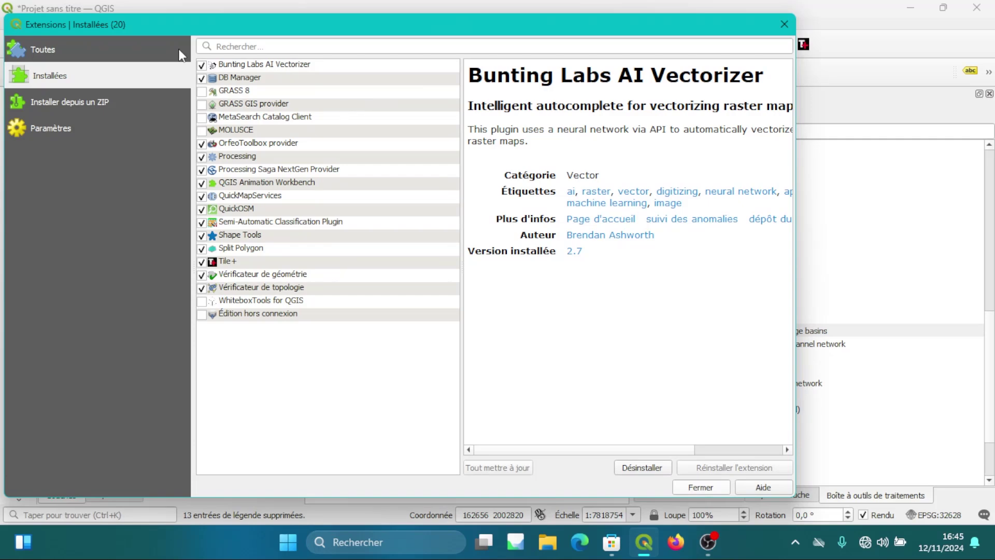
left_click(276, 175)
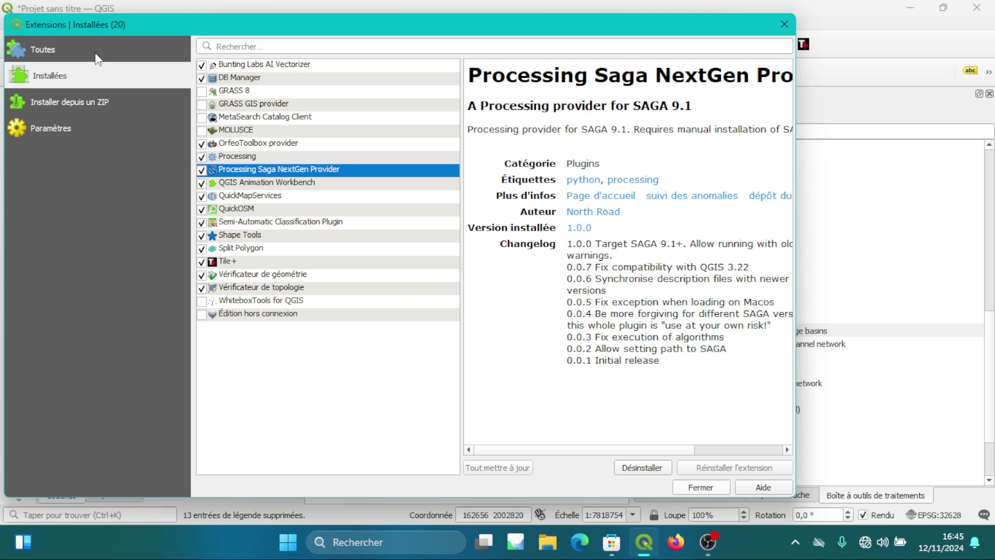
Step: Search all plugins for "SAGA", select Processing Saga NextGen Provider, and close the plugin manager
left_click(45, 42)
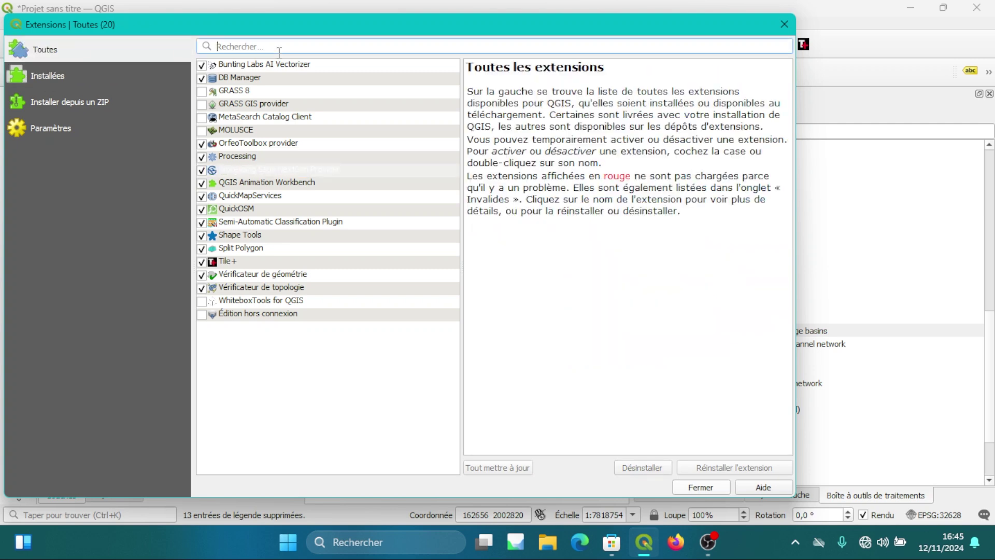
type("SAGA")
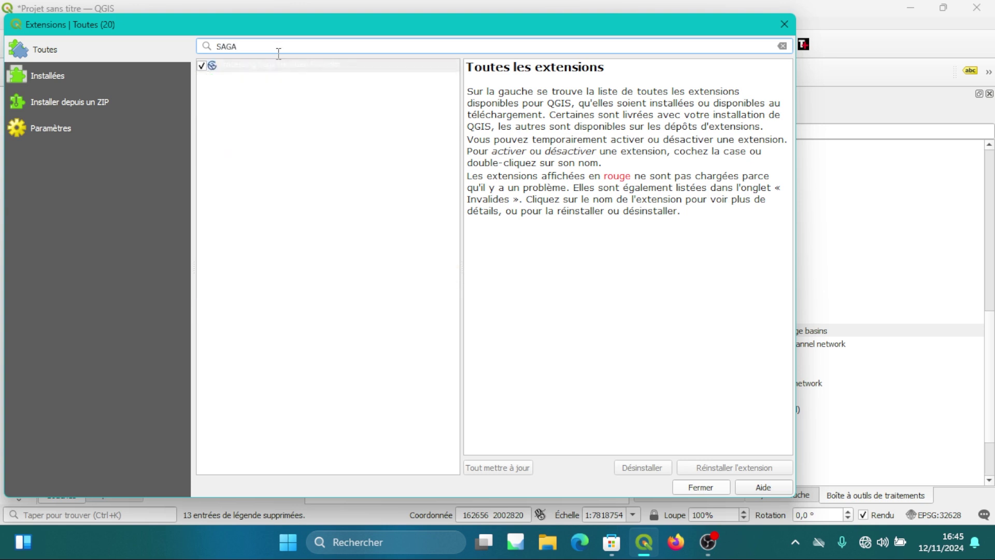
left_click(250, 68)
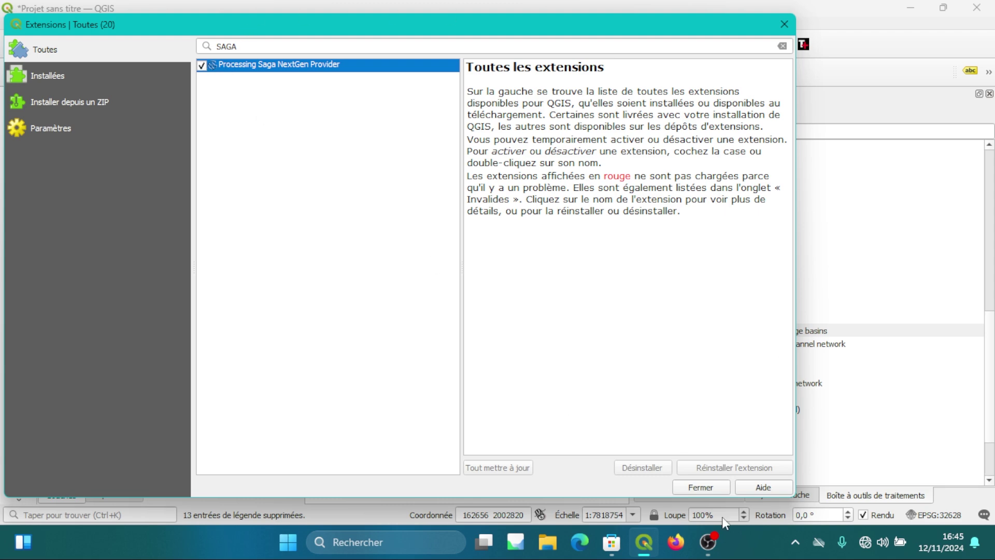
left_click(700, 487)
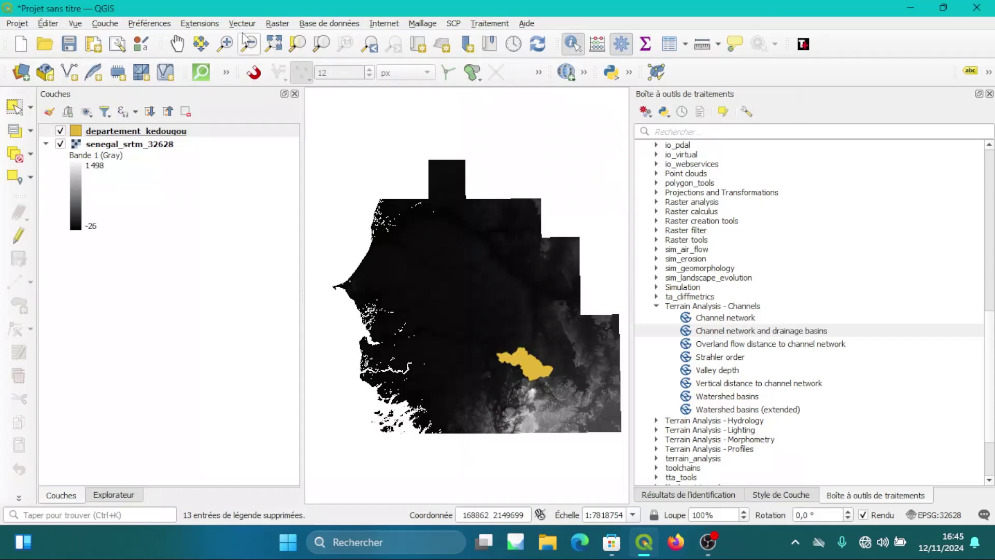
Step: Set the simple fill of the departement_kedougou layer to "Pas de remplissage" so only its outline is drawn
left_click_drag(303, 144, 196, 144)
scroll(538, 434, "up", 1)
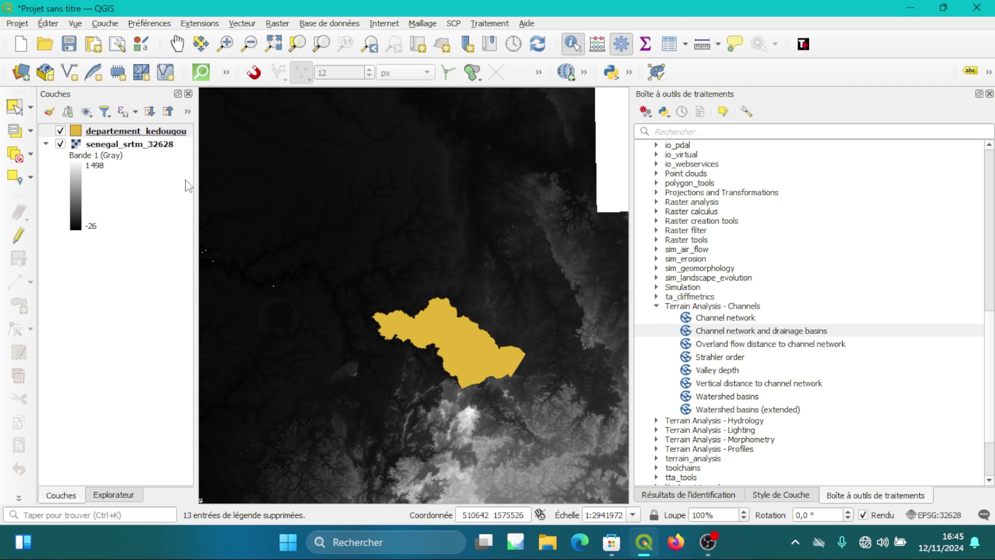
left_click(92, 134)
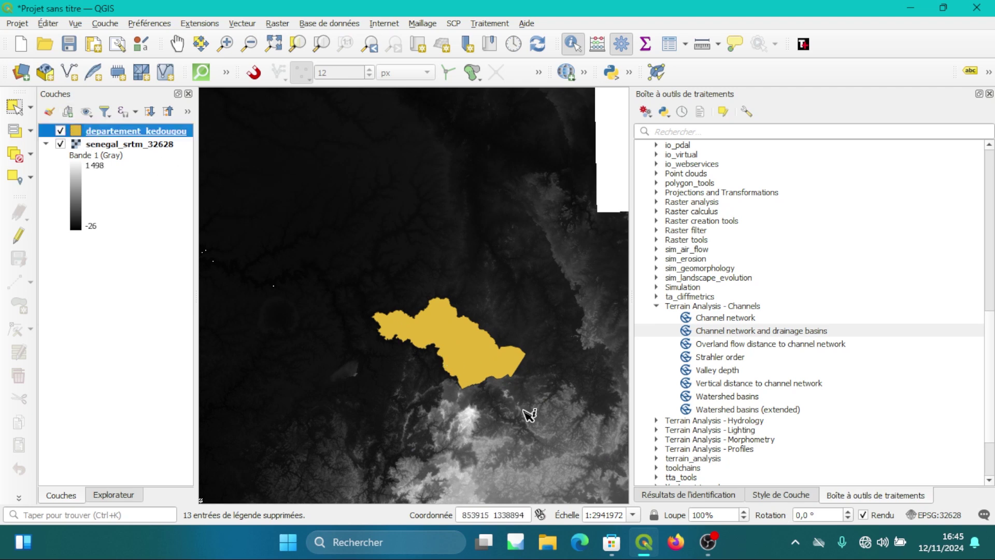
left_click(781, 497)
left_click(853, 159)
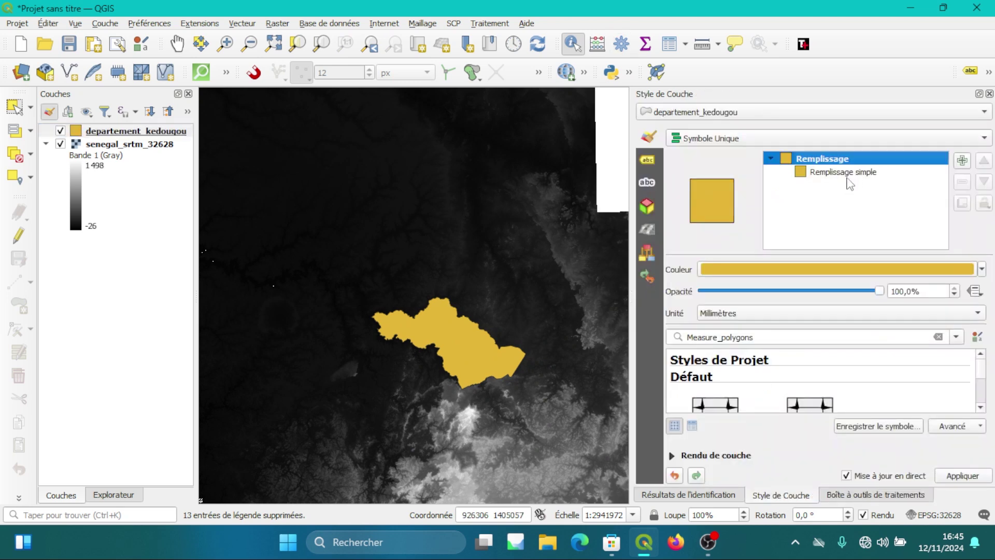
left_click(846, 173)
left_click(938, 296)
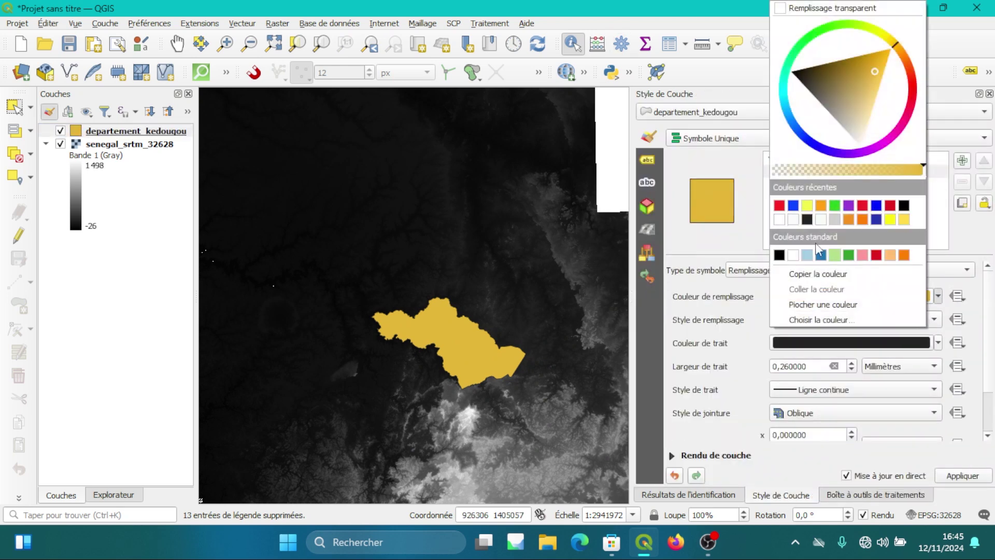
left_click(731, 330)
left_click(934, 320)
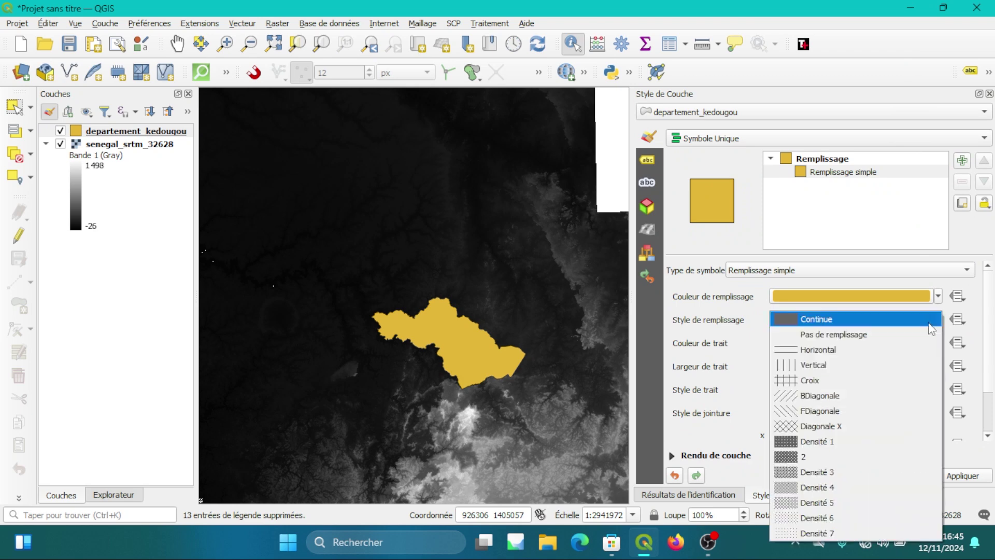
left_click(840, 334)
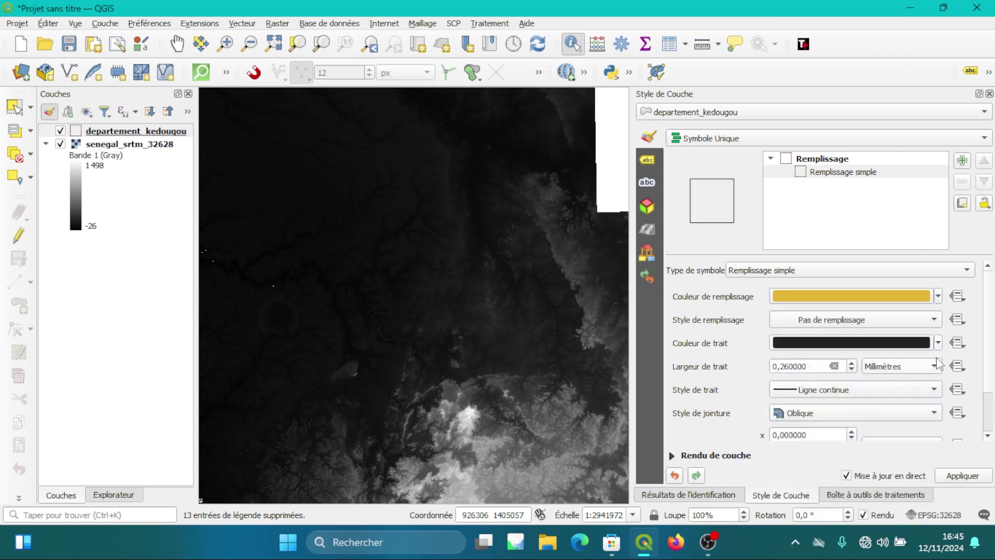
Step: Give the departement_kedougou outline a red stroke with a width of 0.46 mm
left_click(938, 342)
left_click(863, 213)
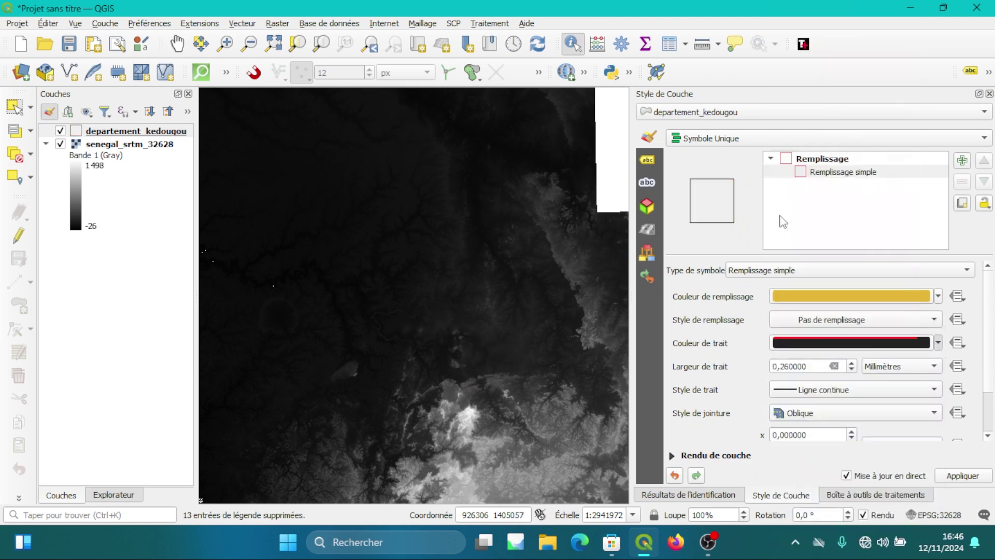
left_click(852, 363)
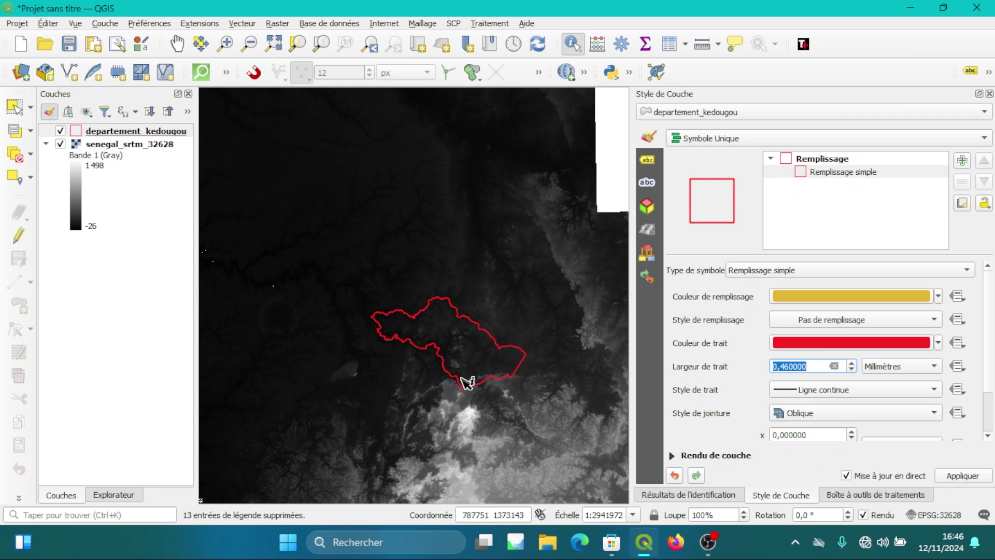
scroll(467, 383, "up", 1)
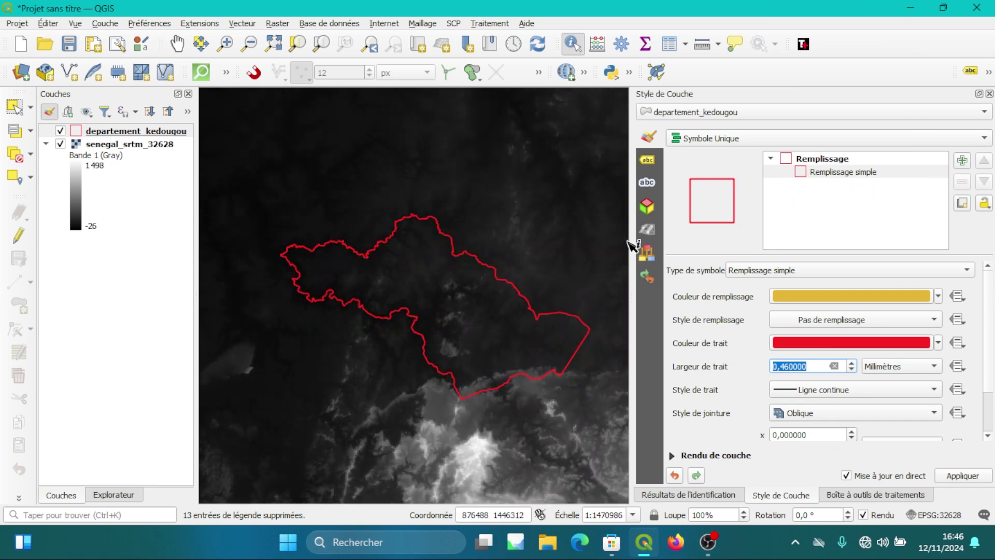
left_click_drag(631, 244, 764, 274)
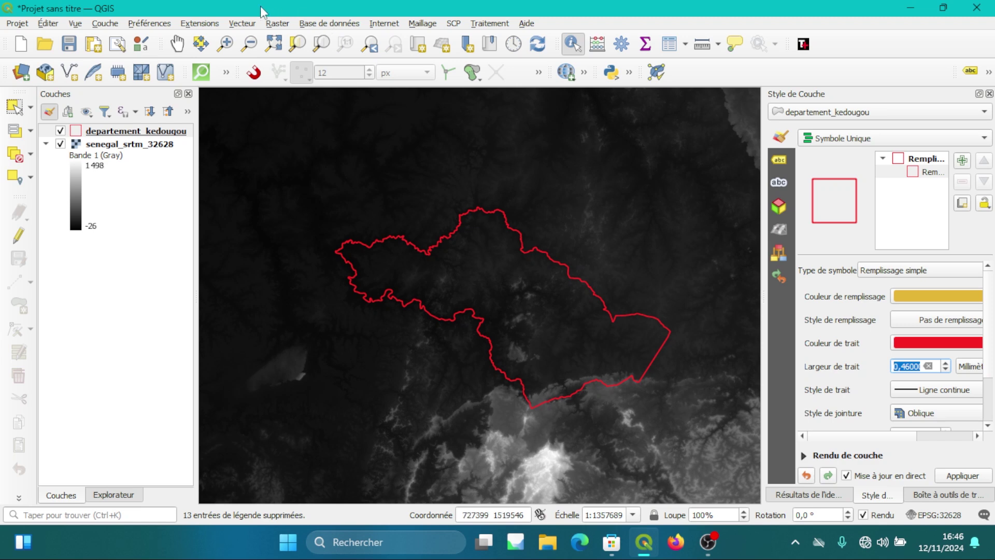
Step: Set up a raster clip by mask layer with senegal_srtm_32628 as source and departement_kedougou as mask
left_click(278, 24)
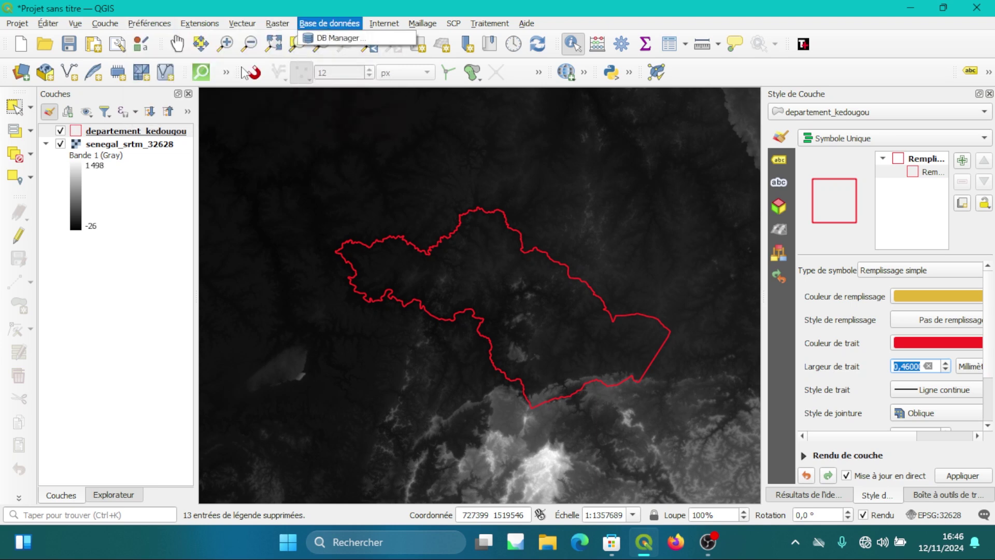
mouse_move(271, 27)
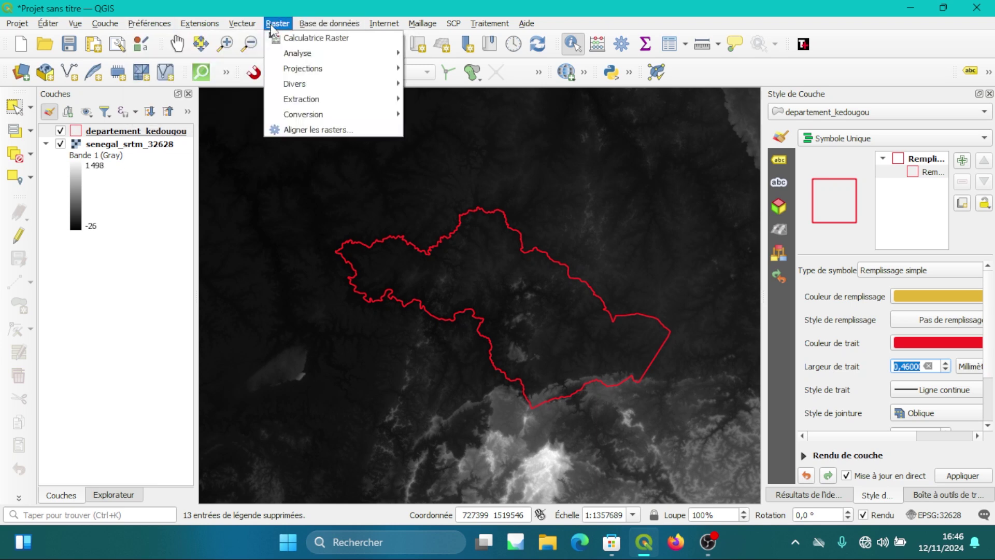
mouse_move(294, 100)
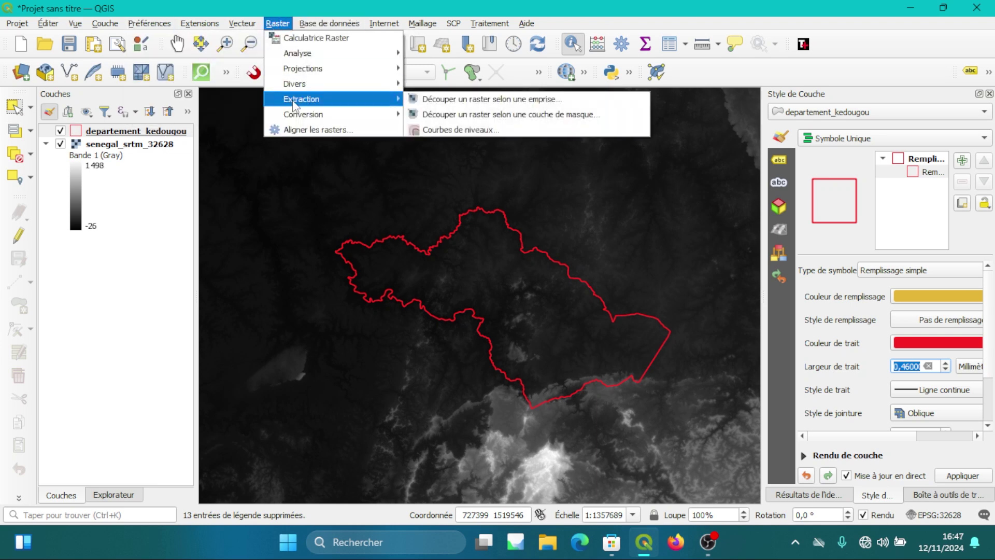
left_click(591, 119)
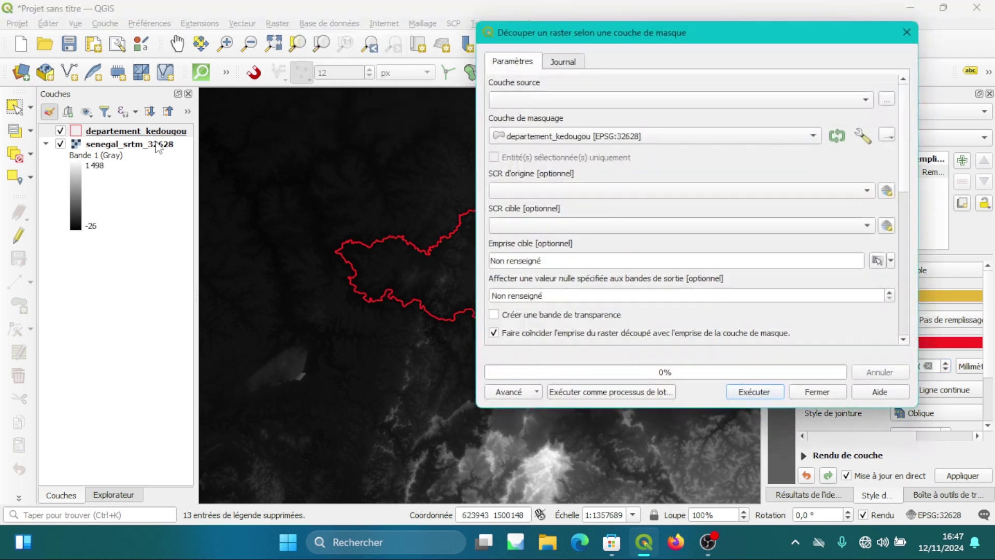
left_click_drag(158, 145, 565, 100)
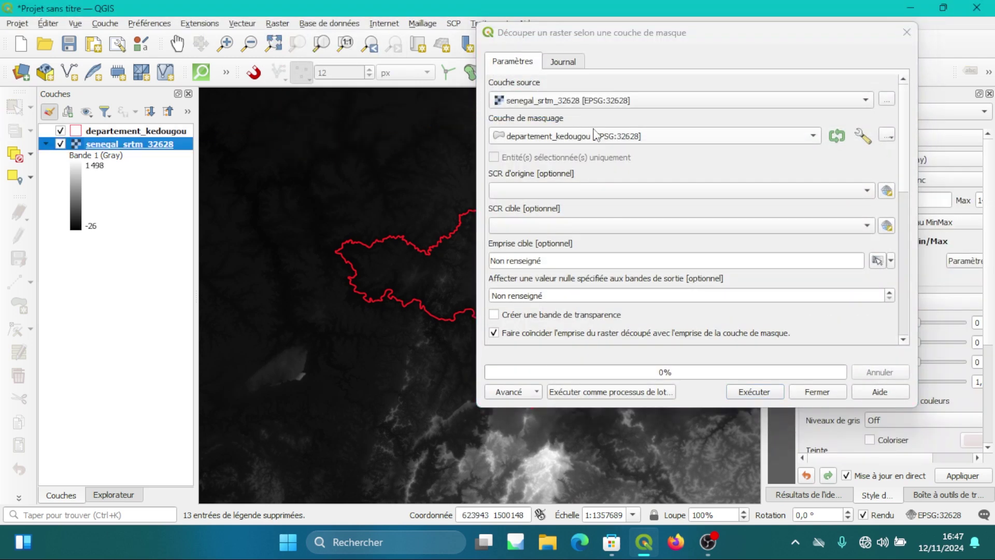
left_click_drag(110, 132, 636, 140)
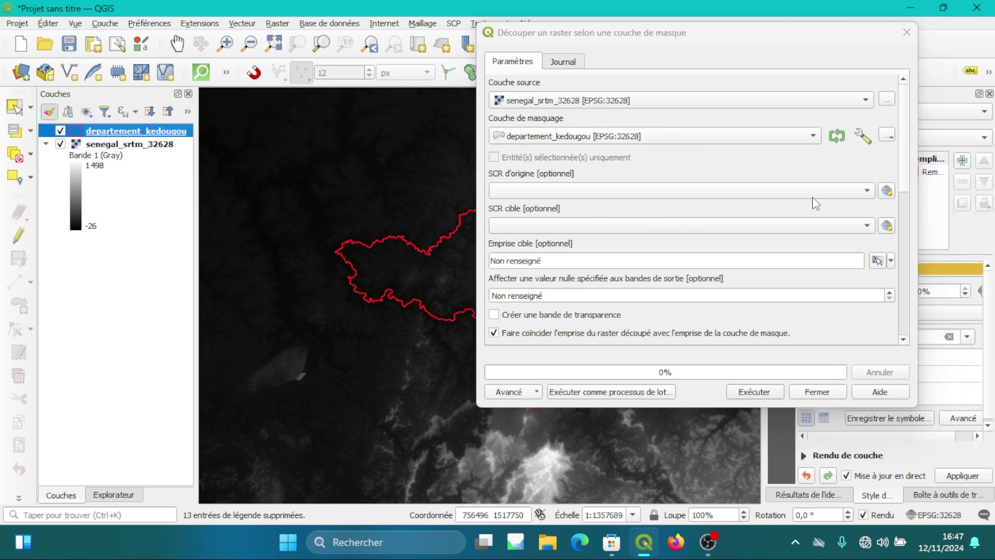
Step: Set the clipped raster's output to MNT_Kedougou.tif in the donnees folder, replacing the existing file
left_click(897, 247)
scroll(897, 248, "down", 3)
scroll(897, 248, "down", 5)
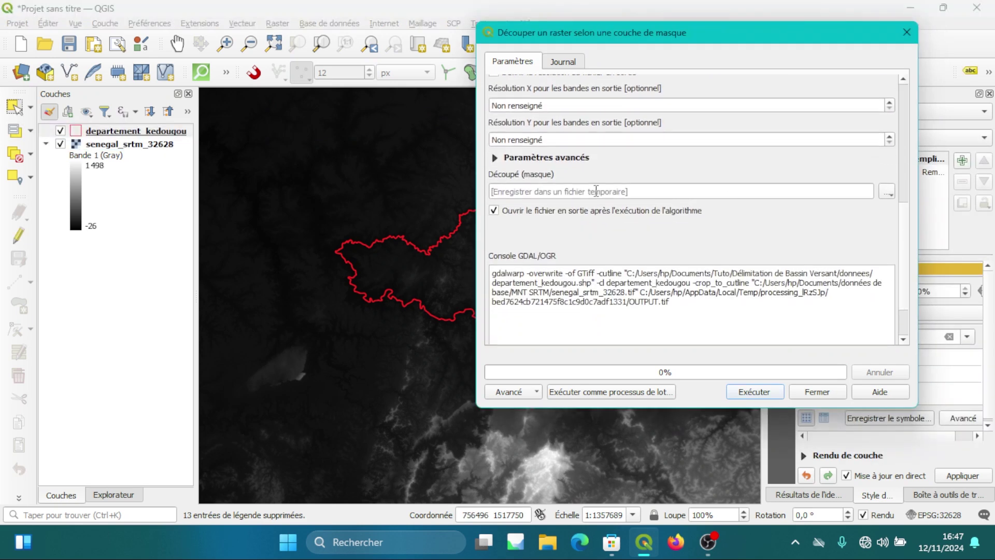
left_click(887, 197)
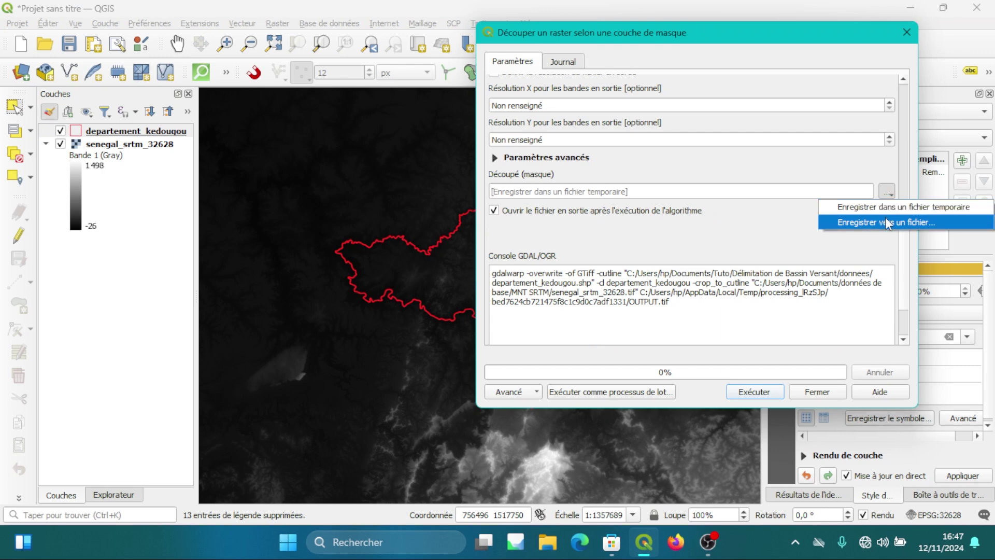
left_click(886, 217)
left_click(639, 160)
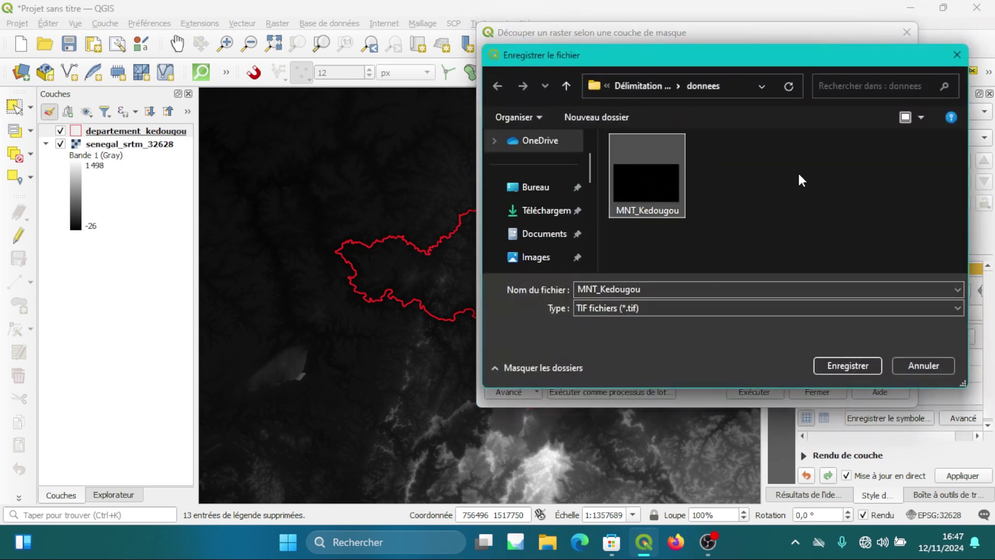
left_click(864, 363)
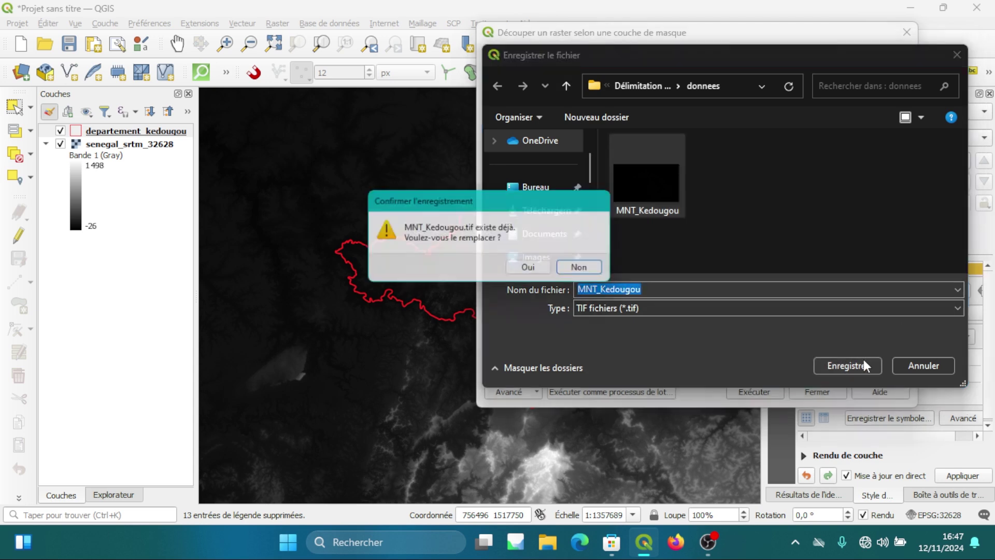
left_click(542, 272)
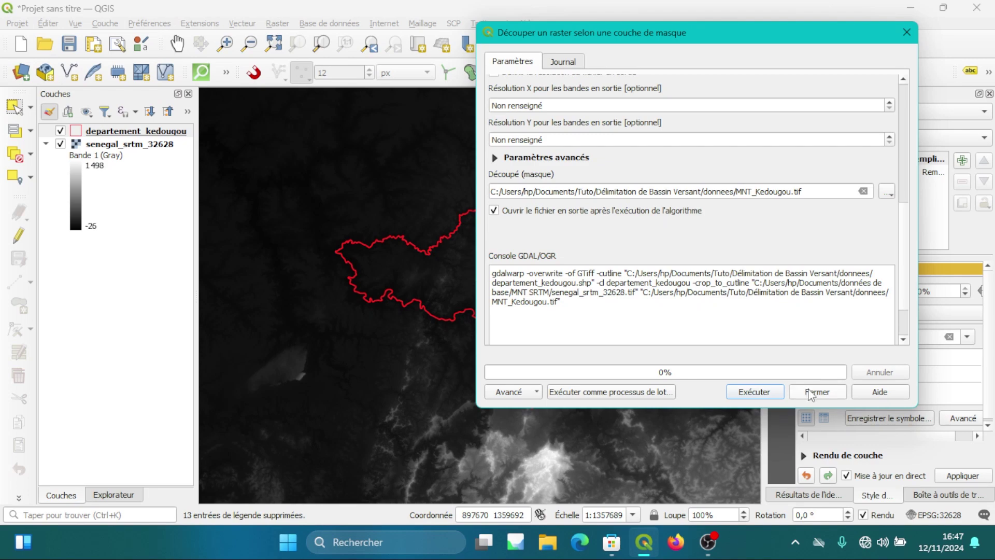
Step: Run the raster clip, close the tool, and hide the senegal_srtm_32628 layer
left_click(766, 392)
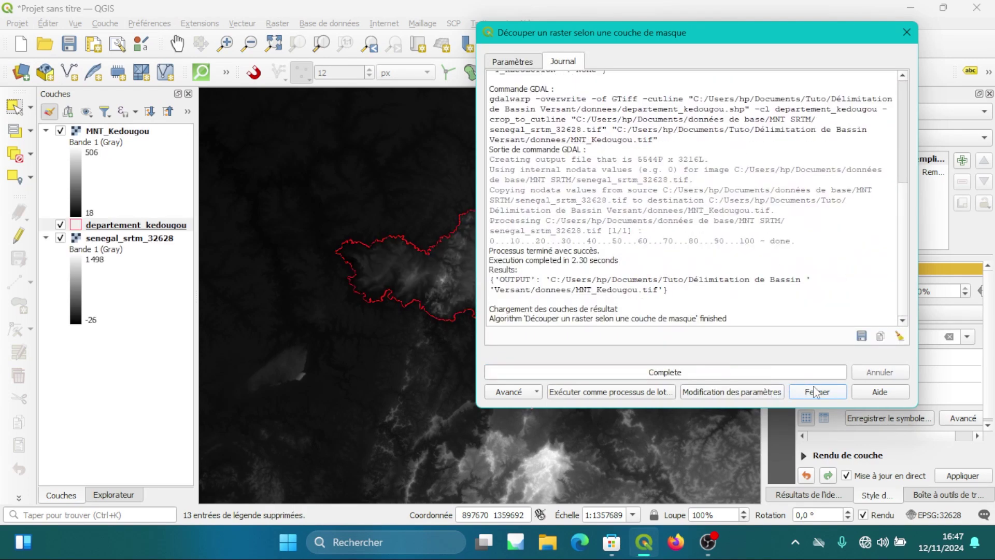
left_click(817, 392)
left_click(60, 238)
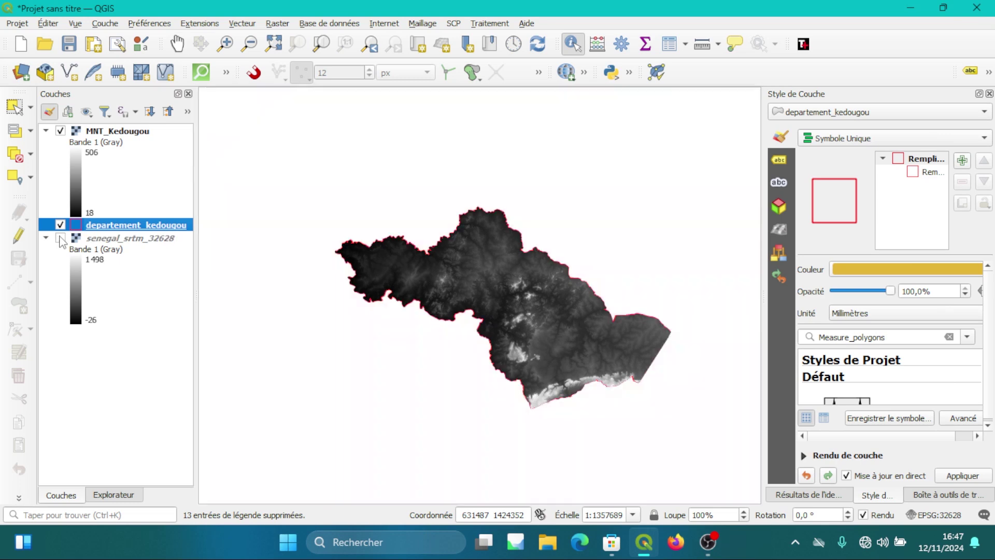
Step: Bring up the processing toolbox and zoom the map to the full extent of the MNT_Kedougou layer
left_click(117, 133)
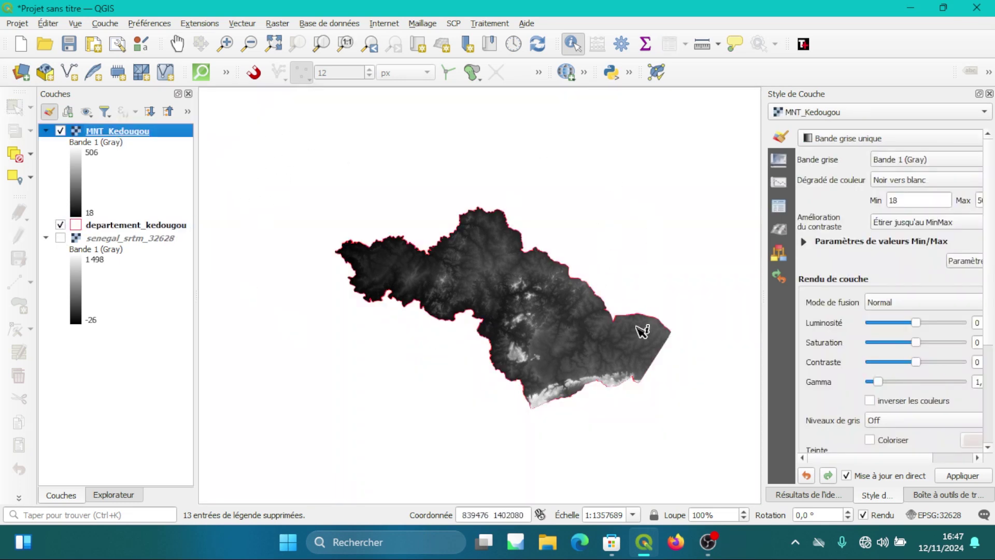
left_click(954, 496)
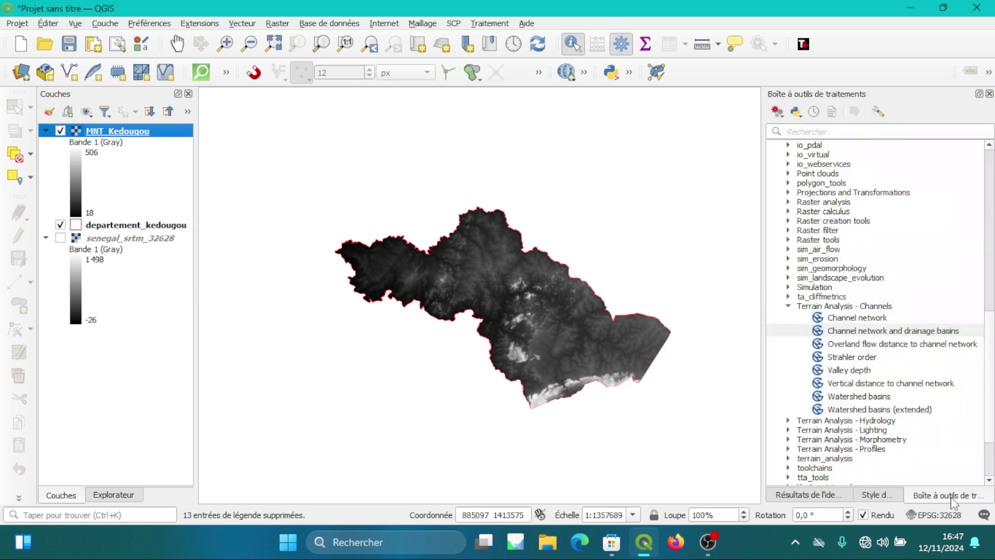
scroll(871, 297, "up", 10)
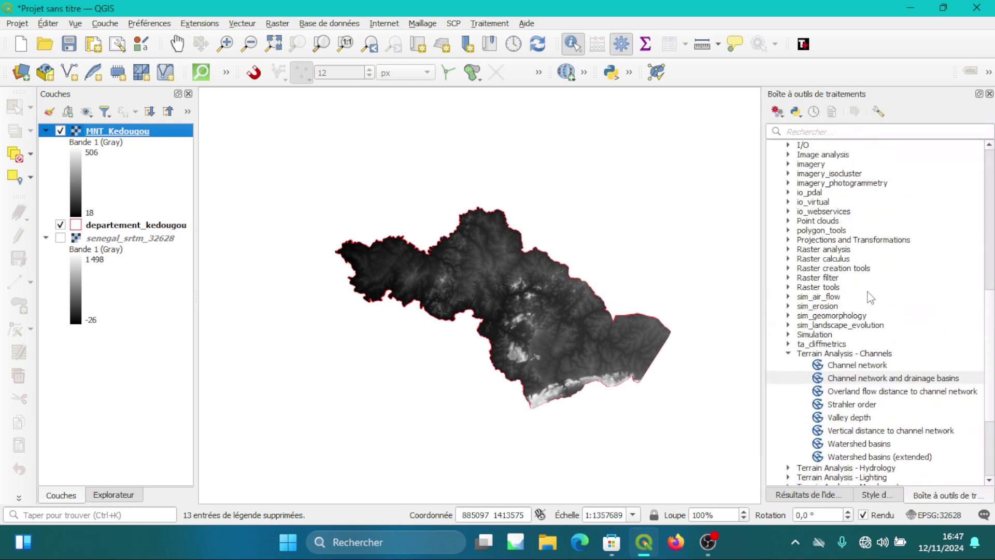
scroll(871, 298, "up", 3)
scroll(753, 391, "down", 8)
scroll(908, 427, "down", 2)
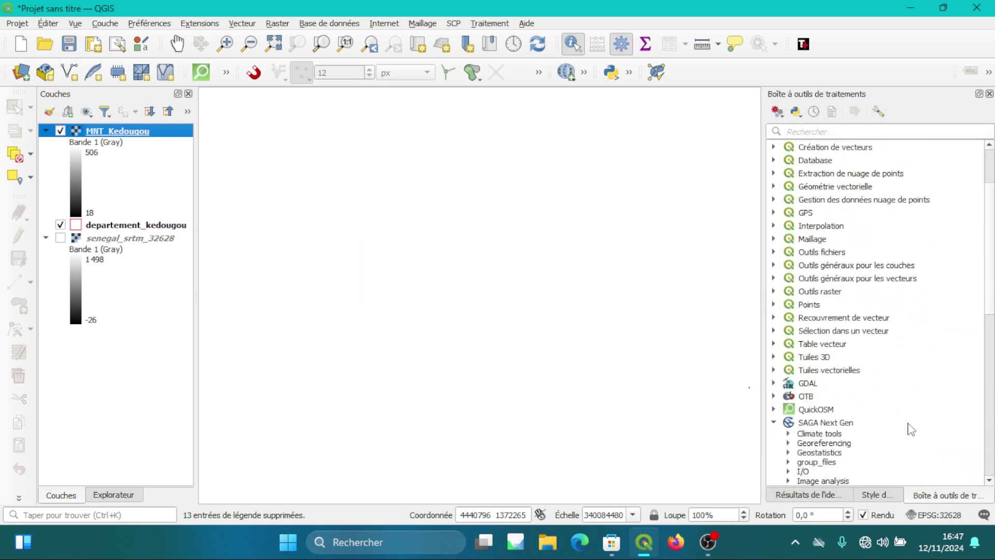
right_click(152, 131)
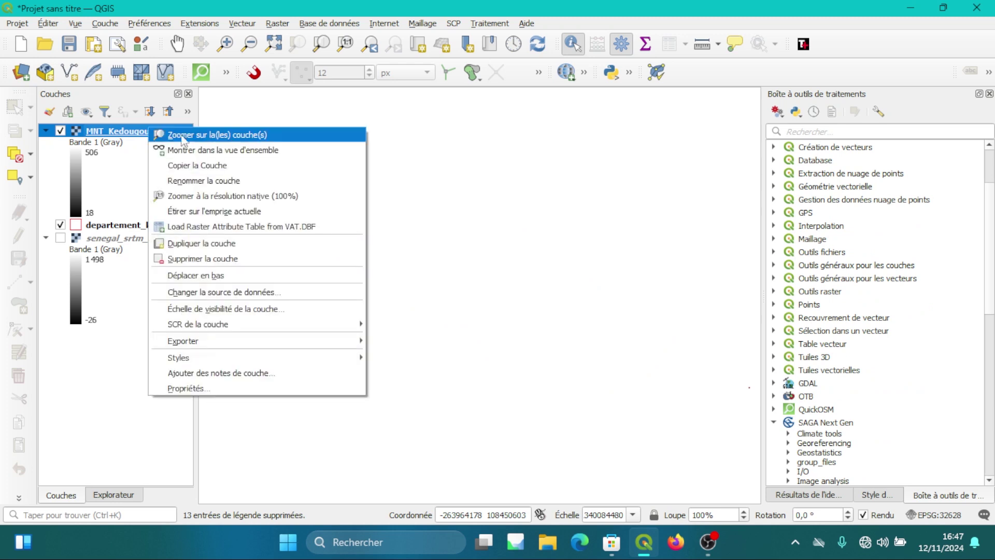
left_click(190, 136)
scroll(830, 378, "down", 1)
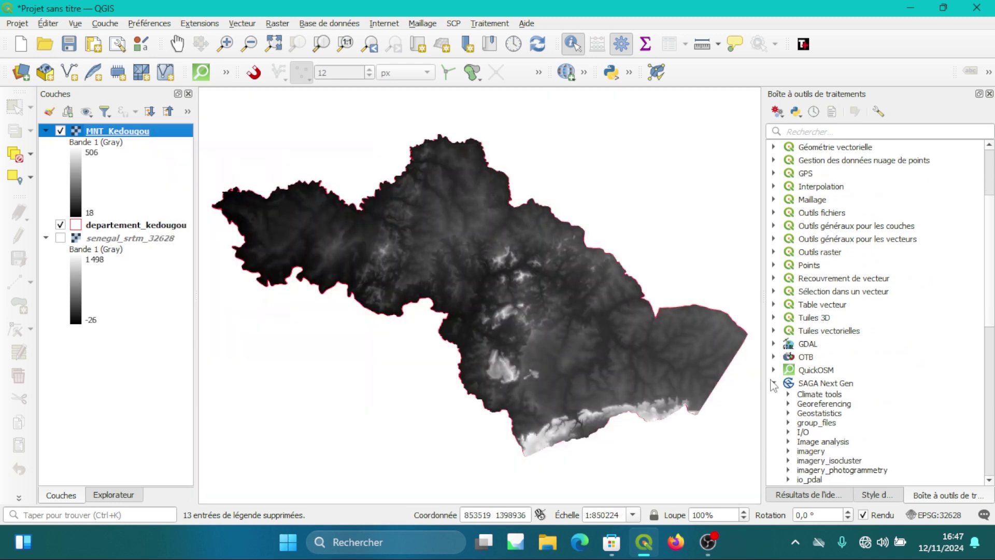
Step: Expand the Terrain Analysis - Hydrology group of the SAGA Next Gen tools and collapse the Channels group
left_click(774, 383)
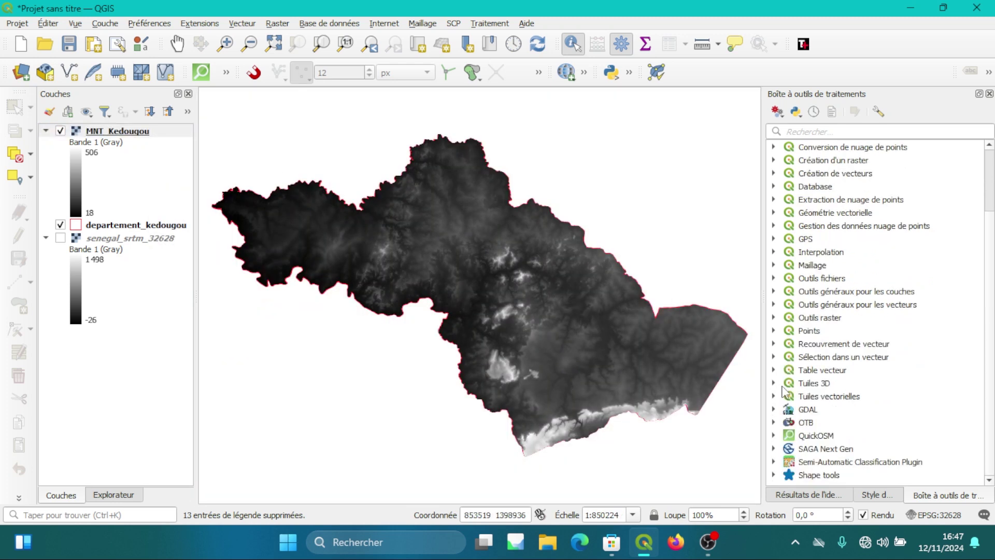
left_click(815, 449)
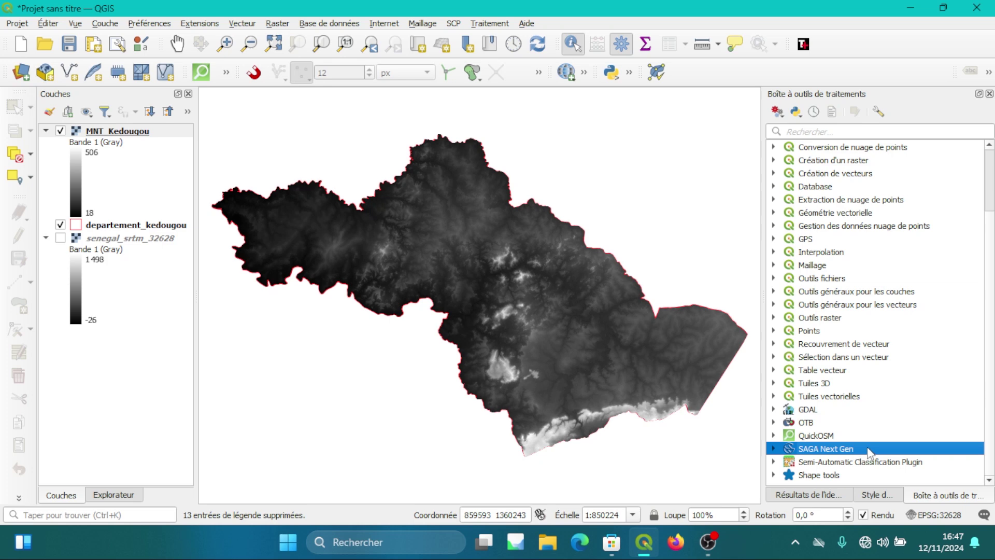
left_click(774, 449)
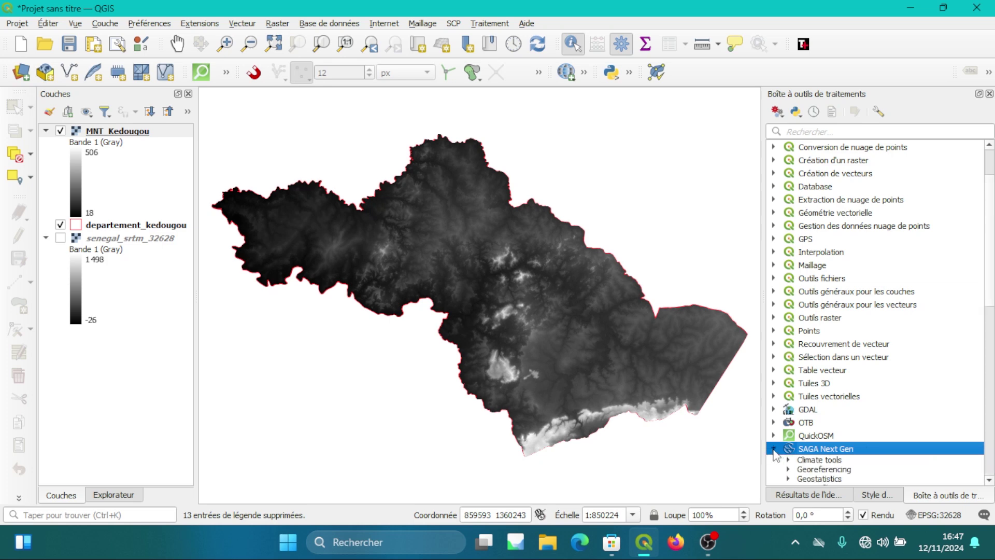
scroll(841, 435, "down", 7)
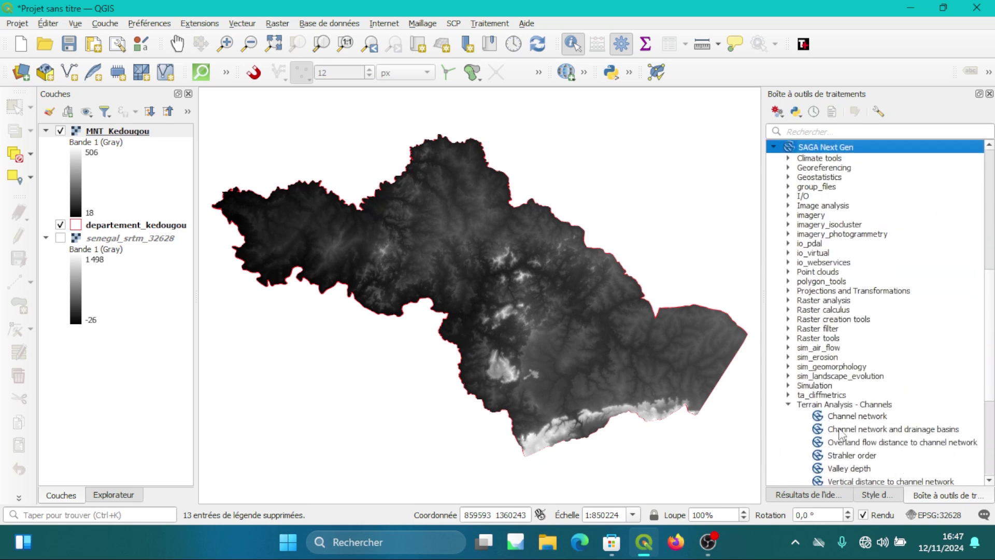
left_click(790, 363)
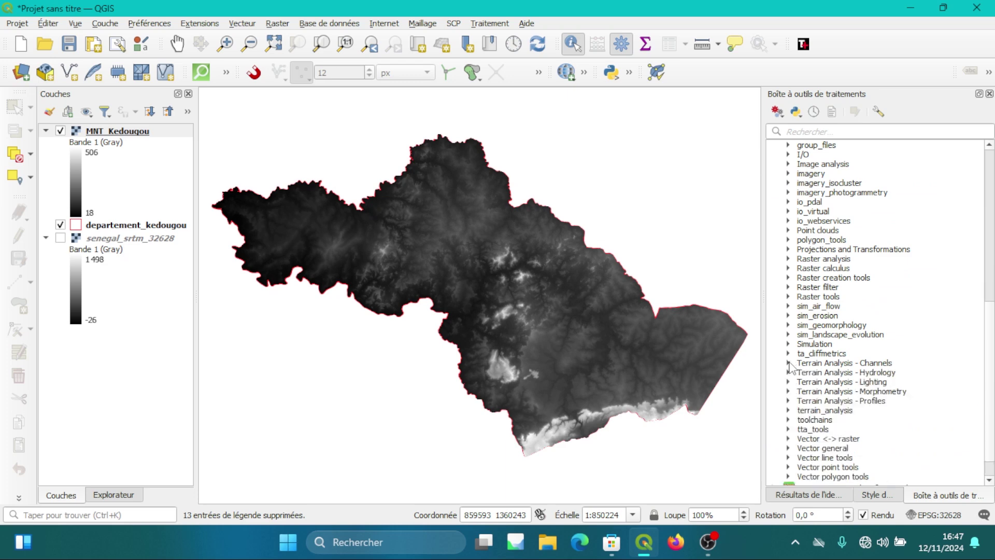
left_click(789, 373)
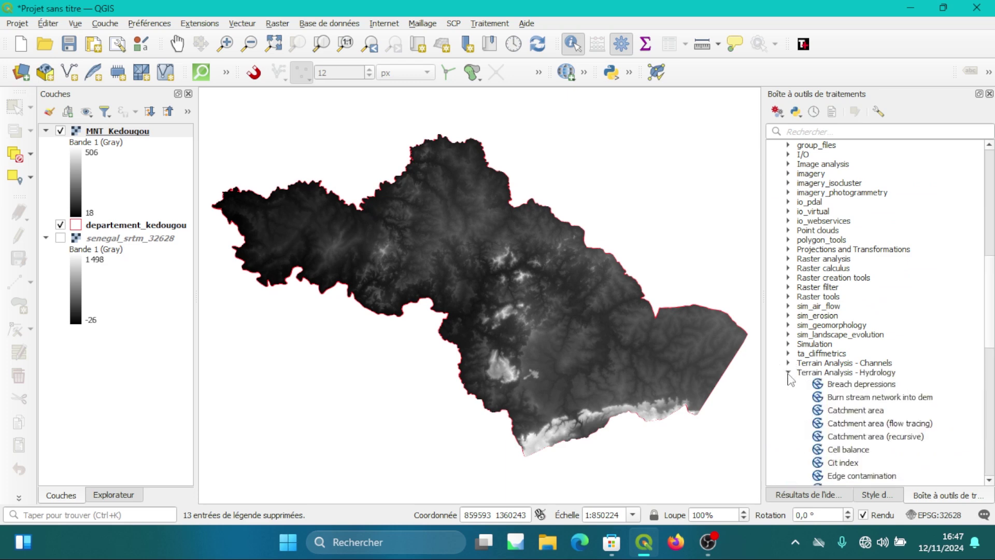
Step: Look through the hydrology tools and open Fill sinks (wang & liu)
scroll(851, 384, "down", 3)
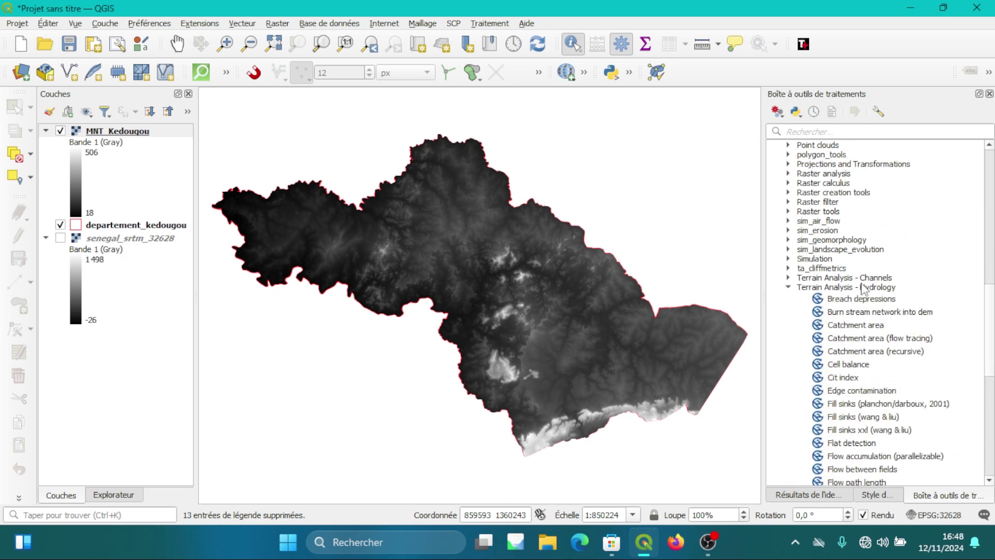
scroll(894, 294, "down", 3)
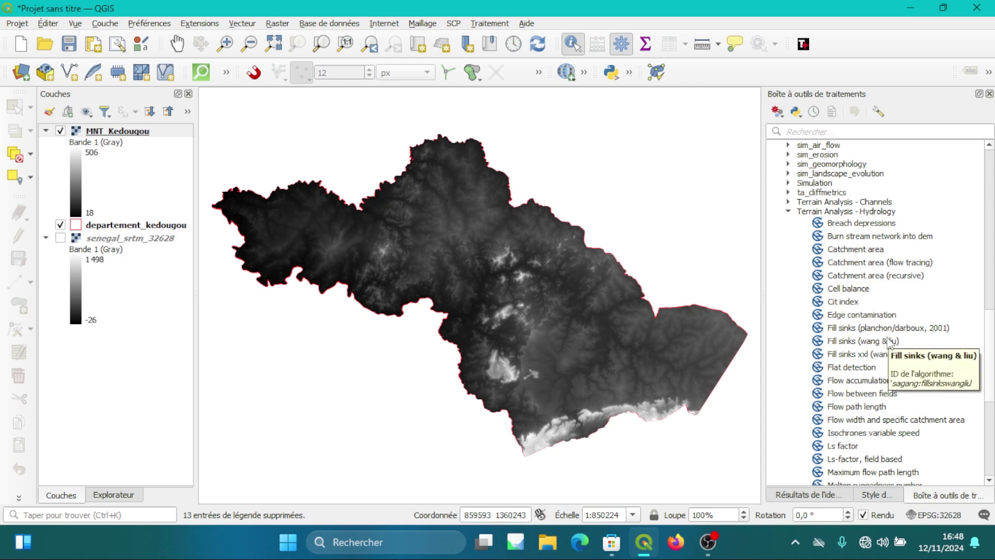
scroll(863, 396, "down", 1)
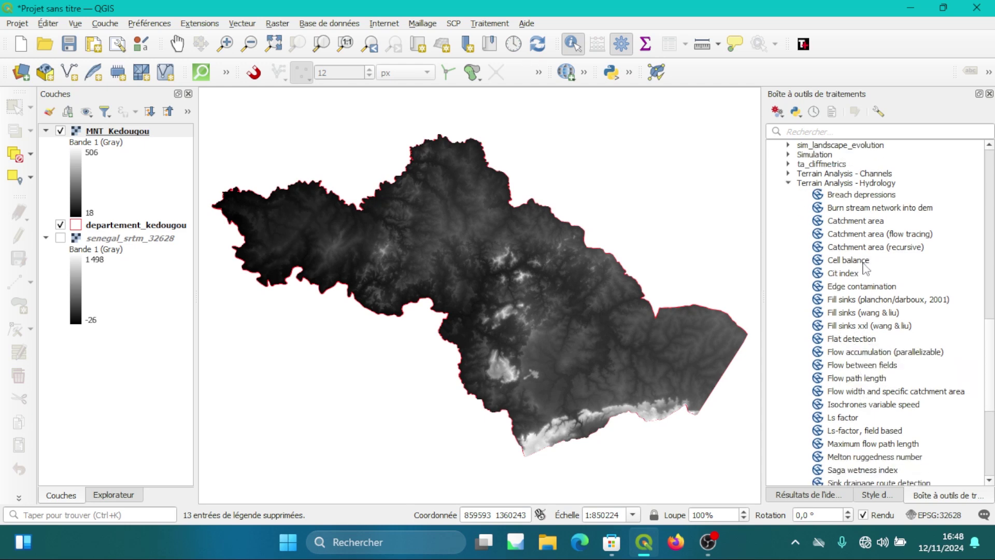
scroll(891, 213, "down", 3)
scroll(876, 336, "down", 1)
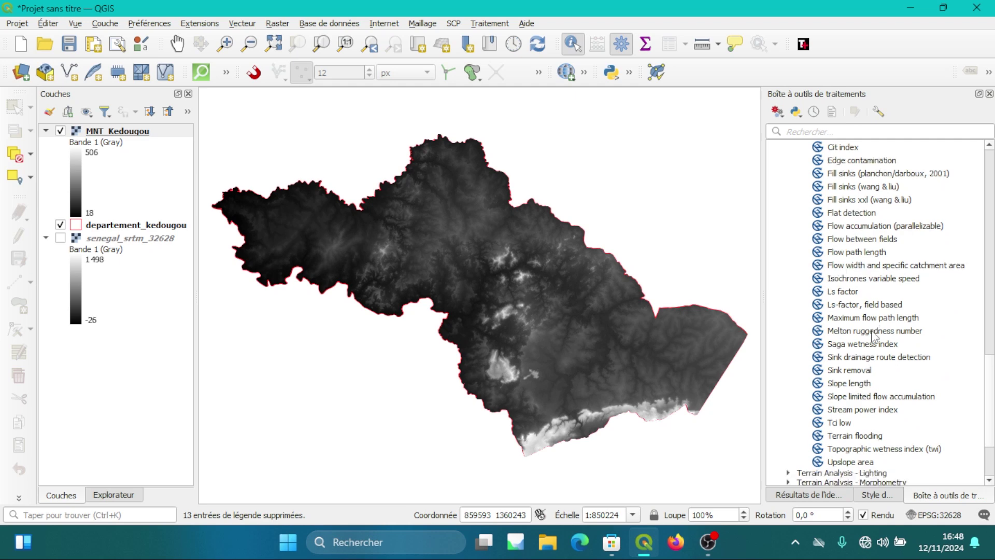
scroll(875, 336, "up", 4)
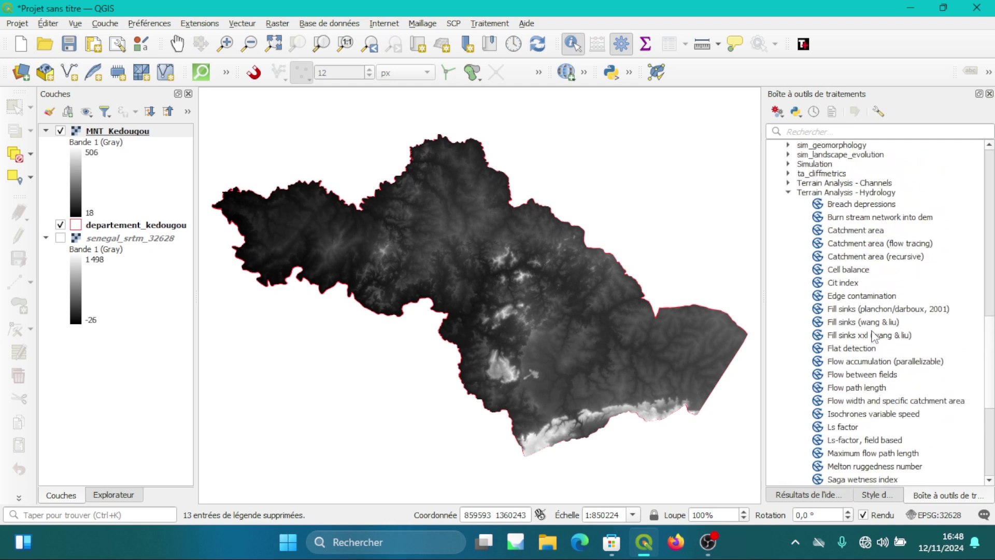
scroll(845, 293, "down", 1)
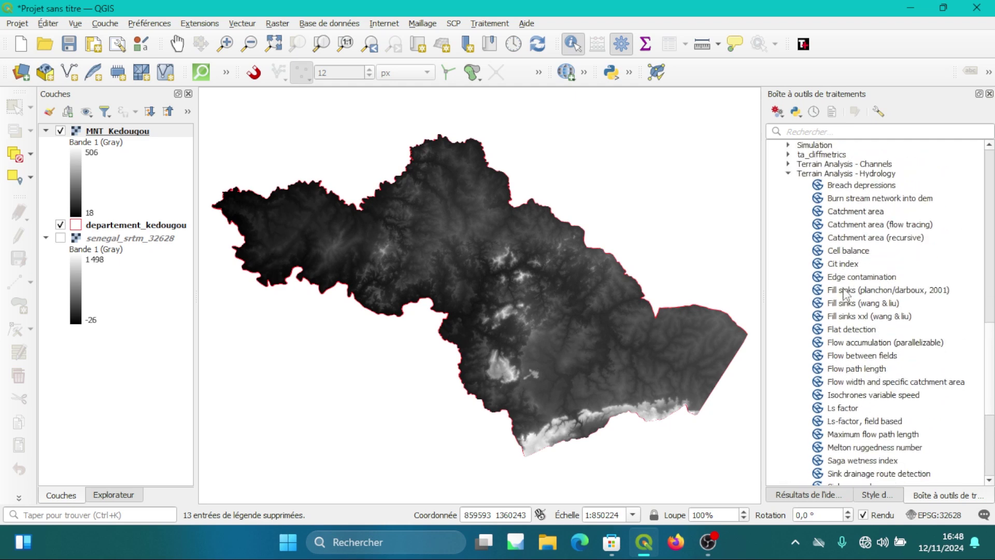
double_click(888, 305)
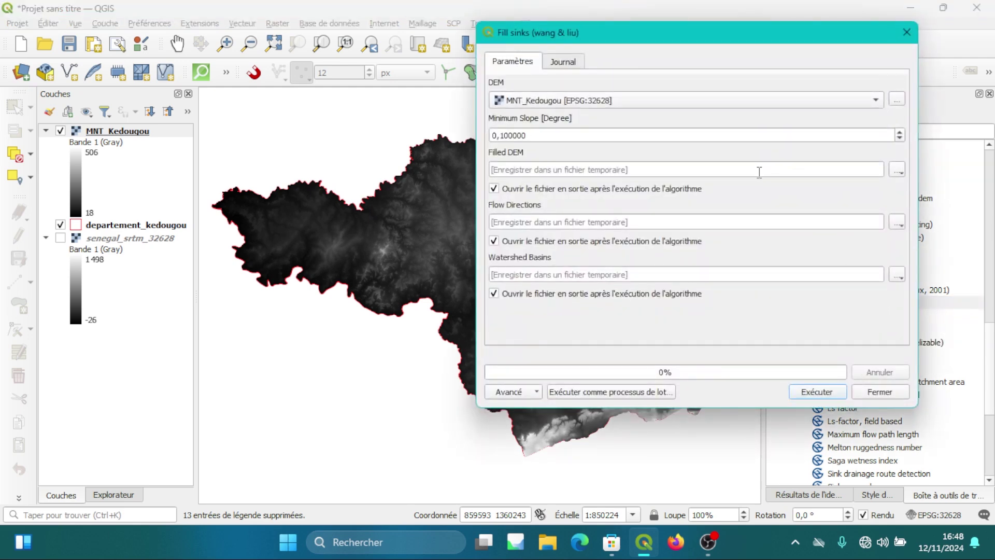
Step: Try running Fill sinks on MNT_Kedougou, with only the Filled DEM output set to load and not Flow Directions or Watershed Basins
left_click_drag(120, 132, 570, 101)
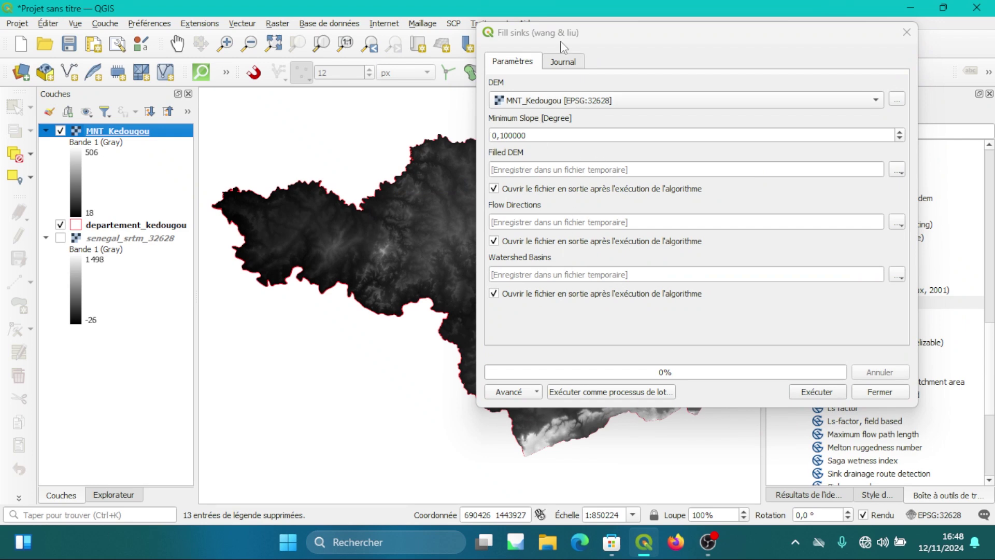
left_click(498, 241)
left_click(494, 292)
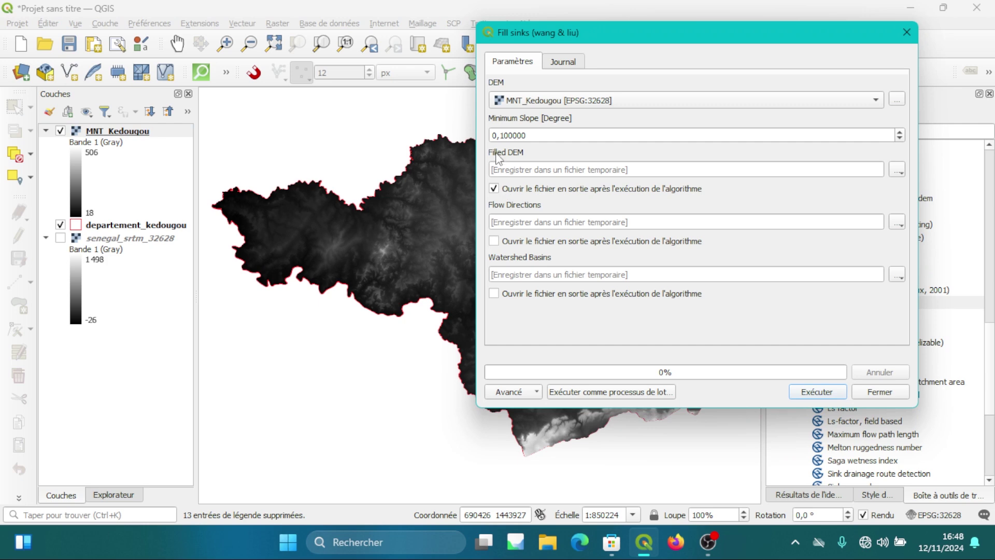
left_click(835, 392)
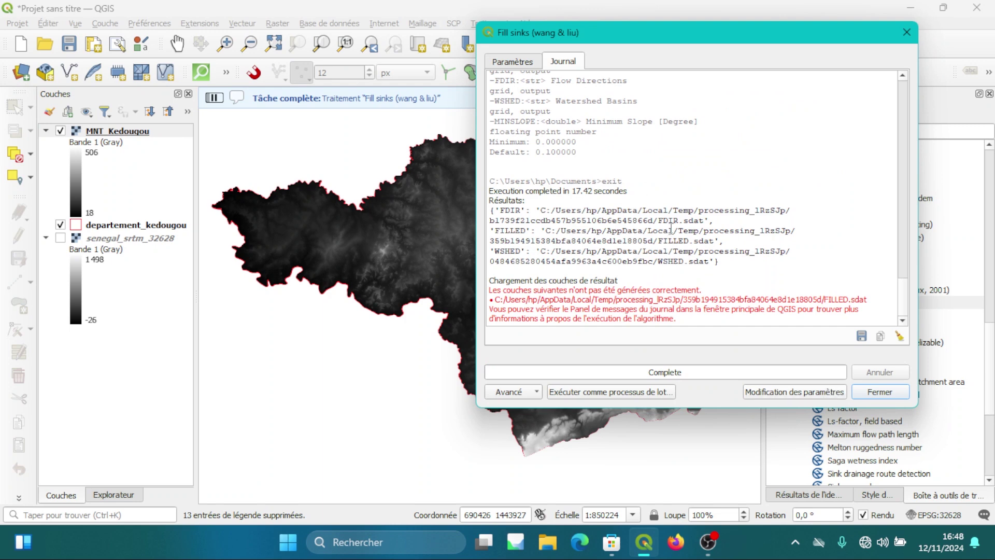
Step: Read the results and messages at the end of the Fill sinks log, and close the tool
left_click_drag(546, 261, 539, 324)
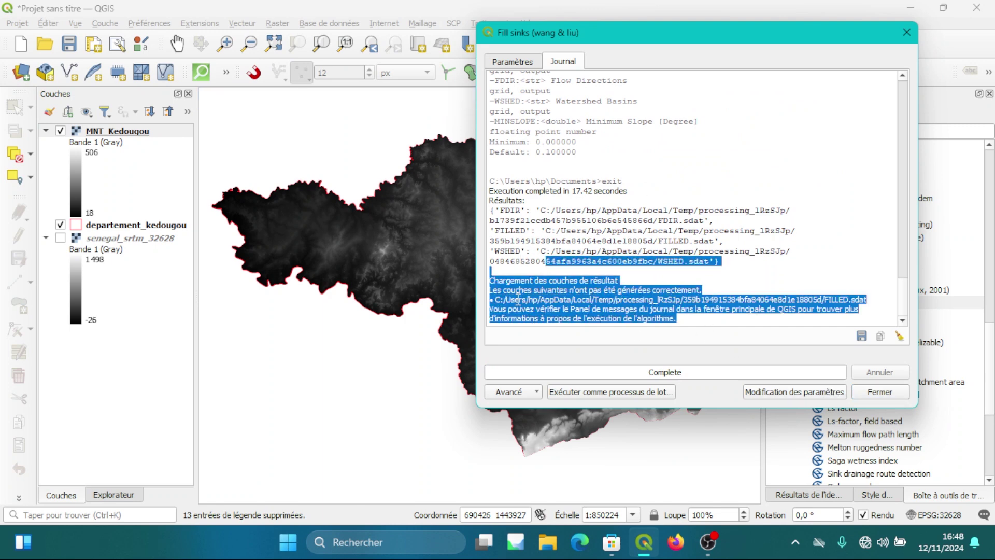
left_click(702, 319)
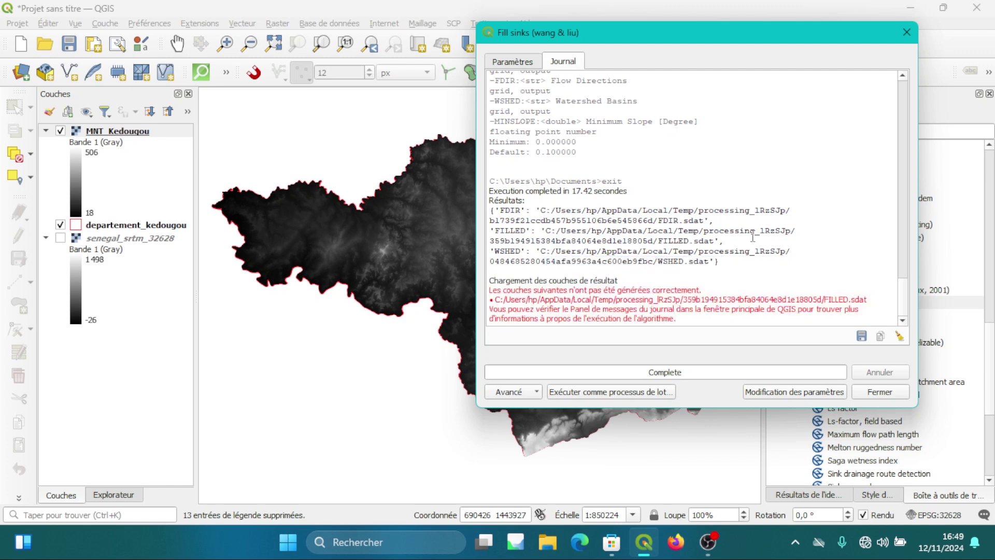
left_click(882, 393)
Step: Remove the MNT_Kedougou layer from the project
right_click(97, 129)
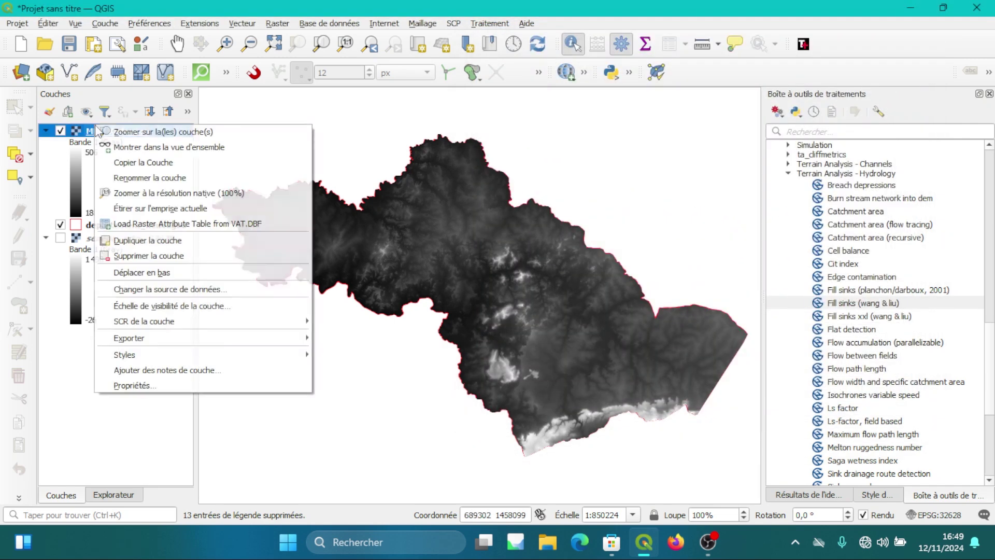
left_click(176, 262)
left_click(536, 285)
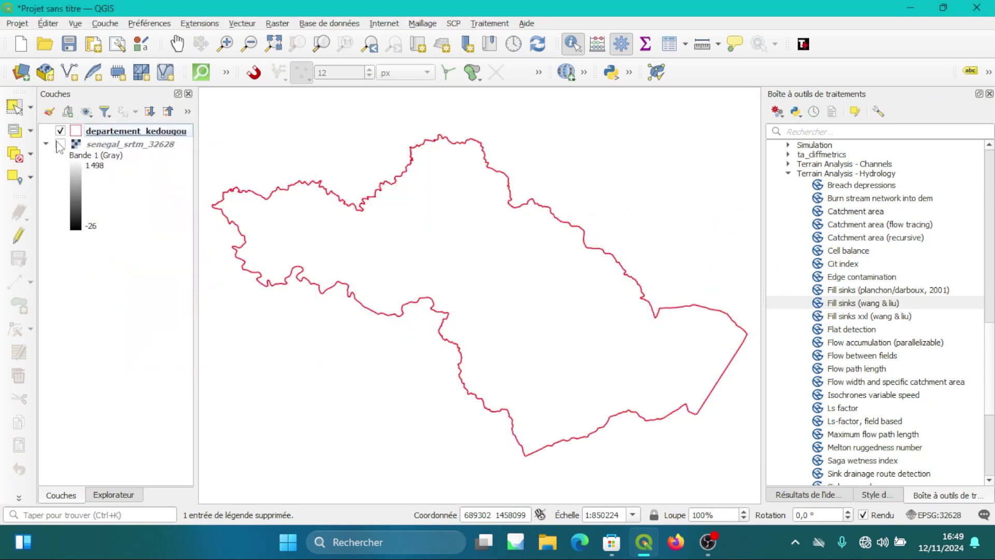
Step: Show senegal_srtm_32628 and set up a clip by mask layer with it as source and departement_kedougou as mask
left_click(61, 144)
left_click(277, 24)
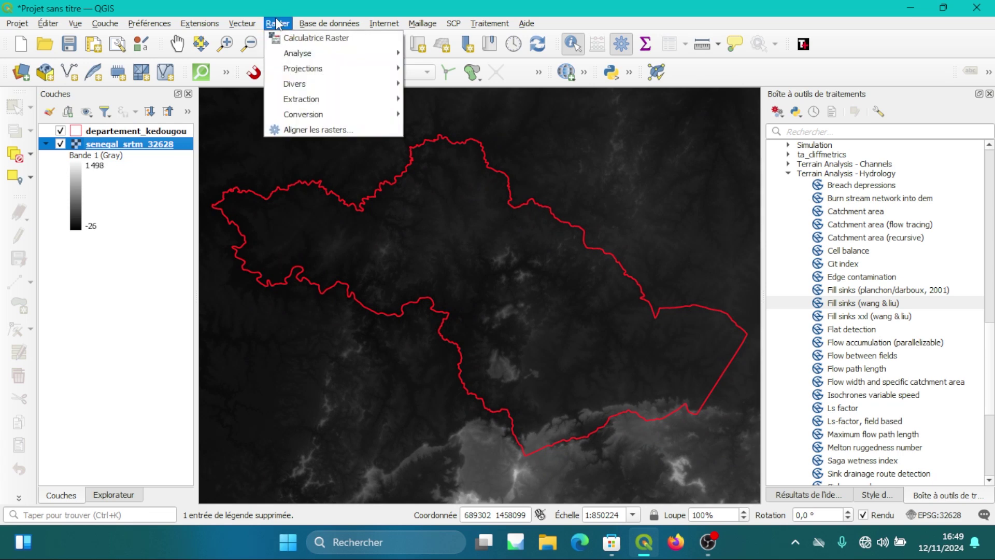
mouse_move(368, 102)
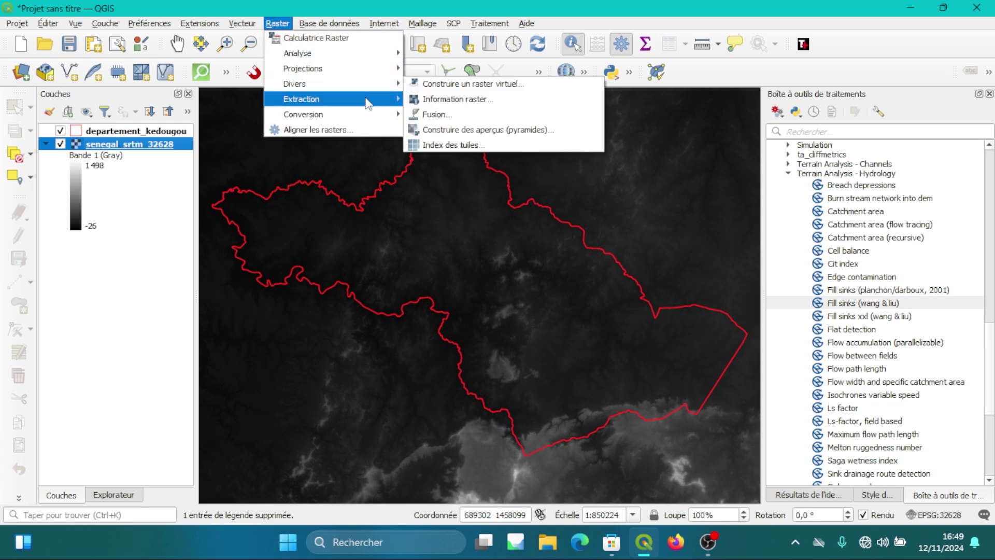
left_click(449, 118)
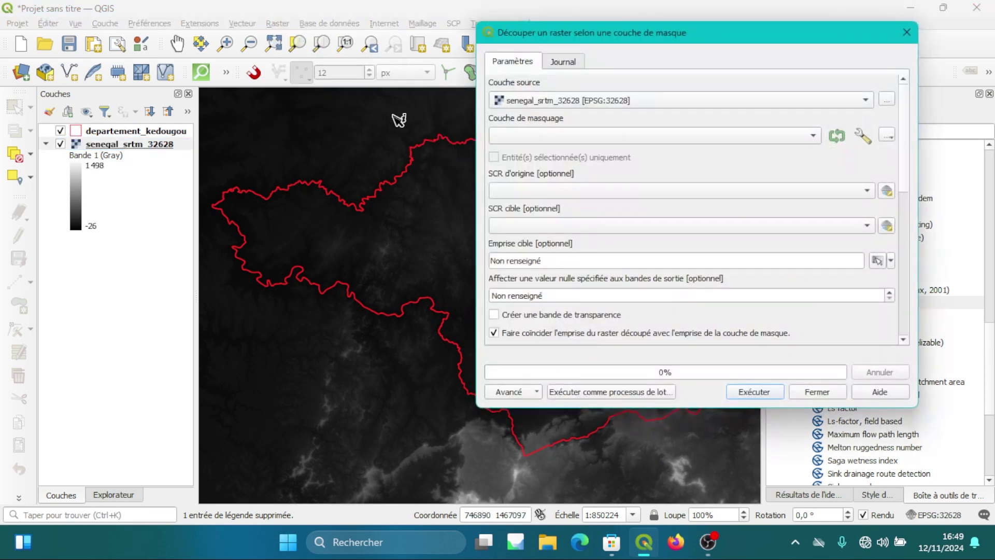
left_click_drag(153, 132, 516, 143)
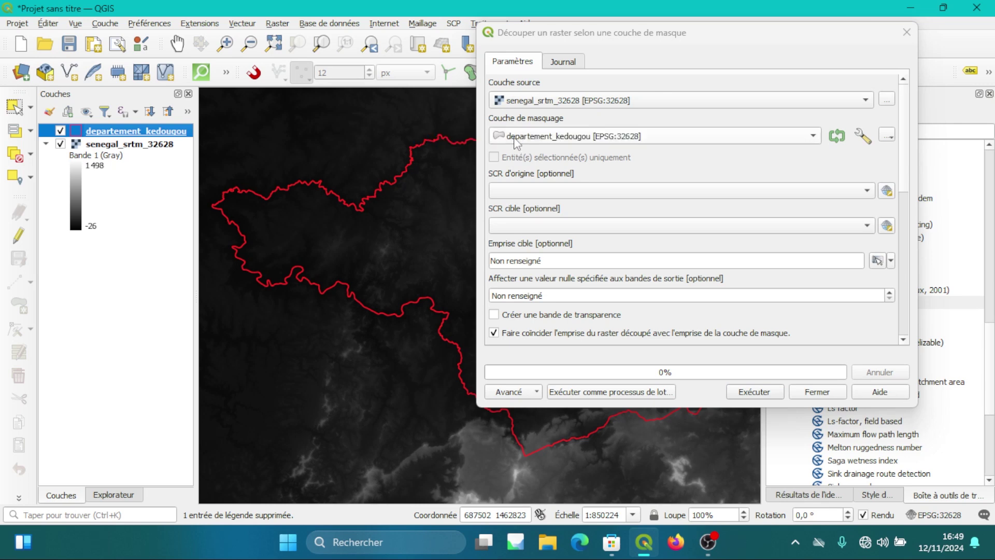
Step: Set the clip to keep the input raster's resolution
left_click_drag(907, 167, 905, 257)
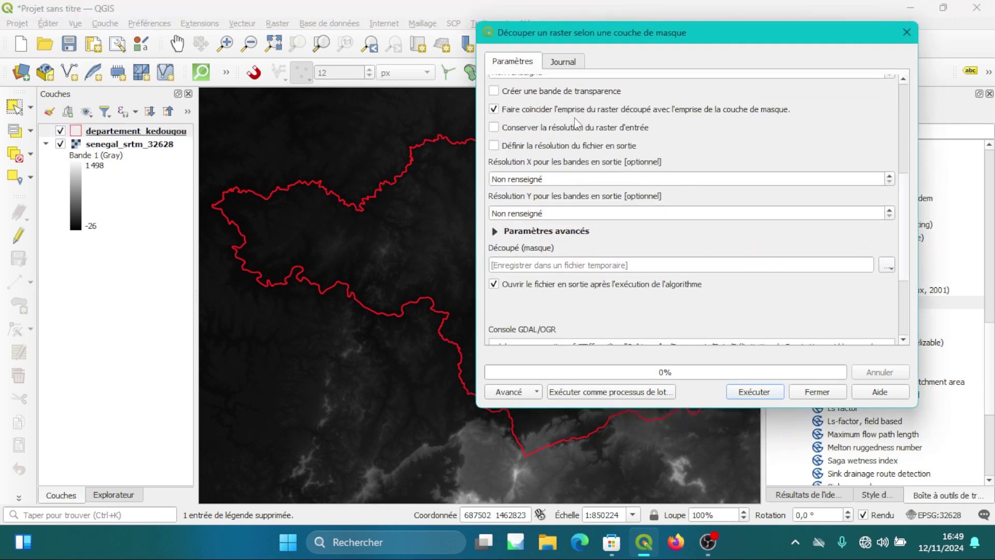
left_click(513, 127)
left_click_drag(905, 182, 918, 306)
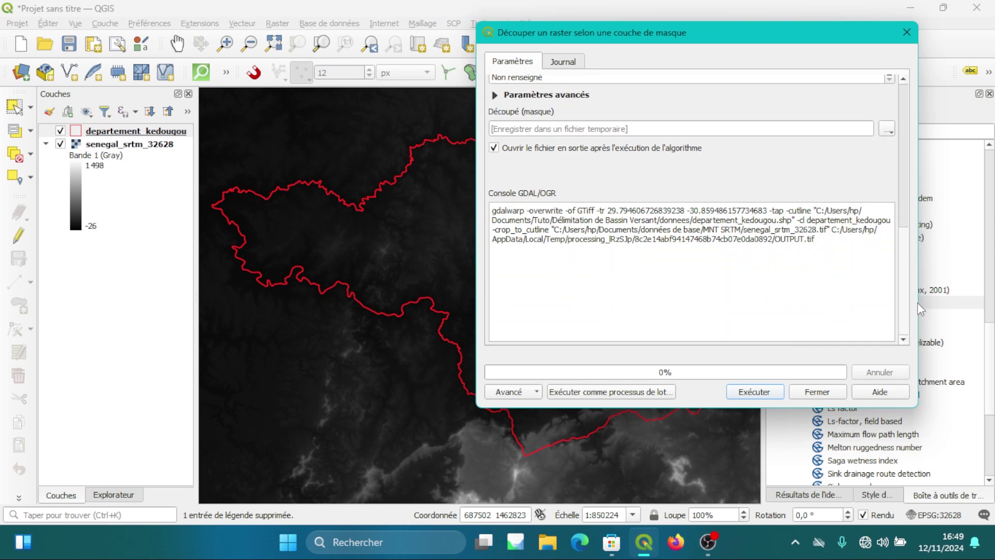
Step: Send the clipped raster to a temporary file and run the clip
left_click(887, 130)
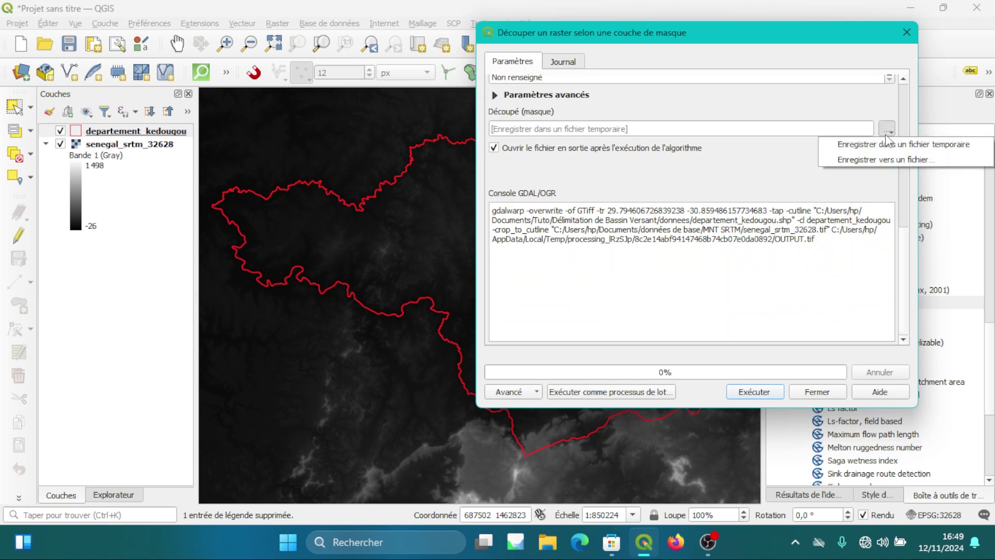
left_click(873, 149)
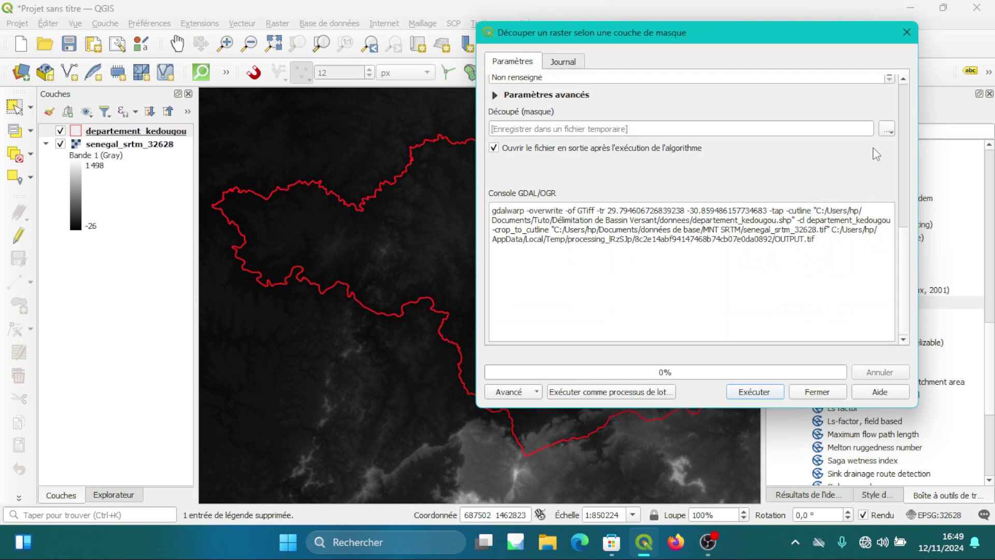
left_click(761, 395)
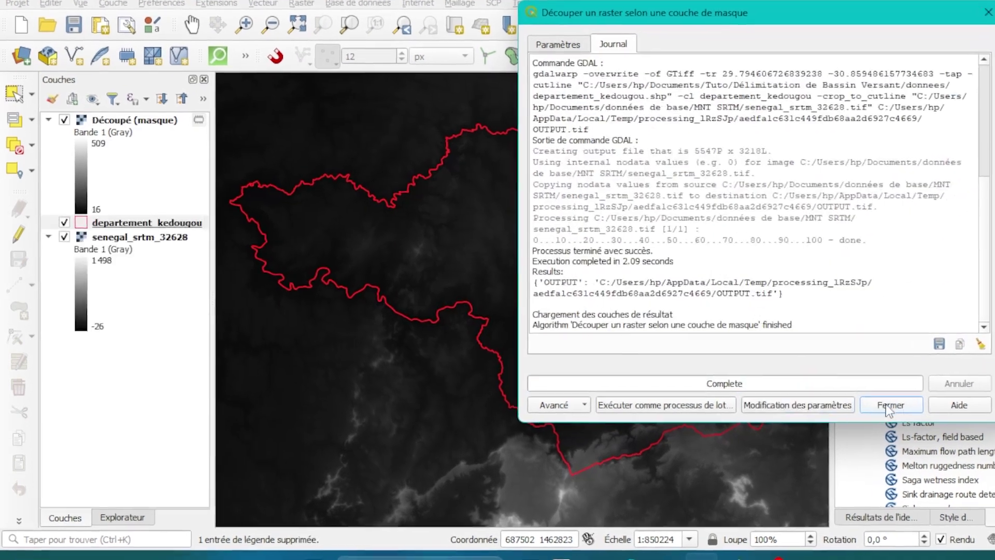
Step: Close the finished mask clip and hide the senegal_srtm_32628 raster
left_click(854, 399)
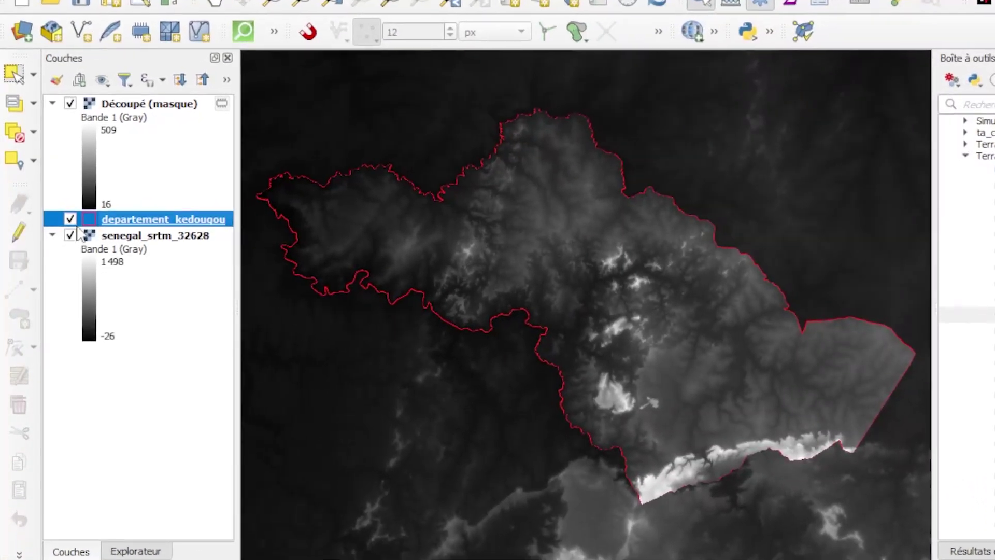
left_click(71, 235)
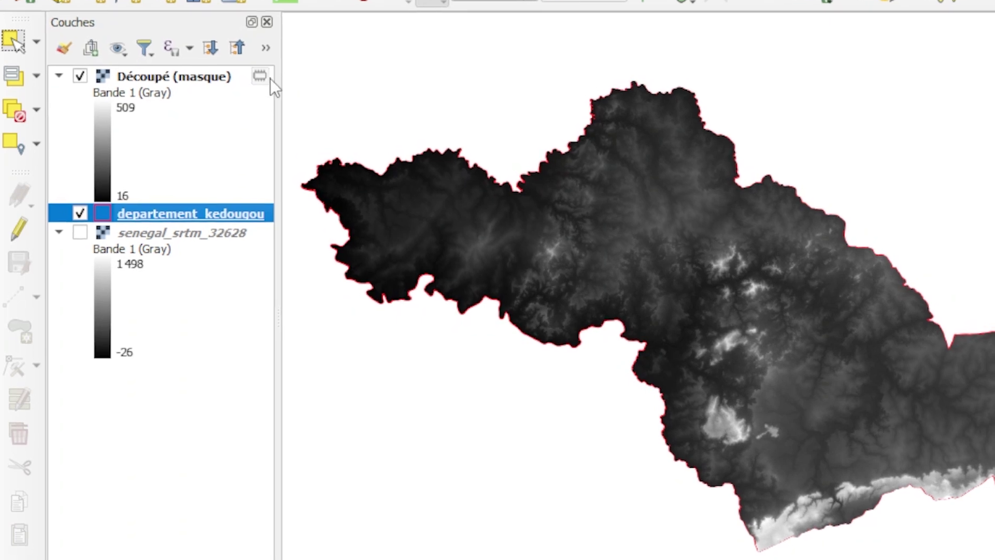
mouse_move(252, 86)
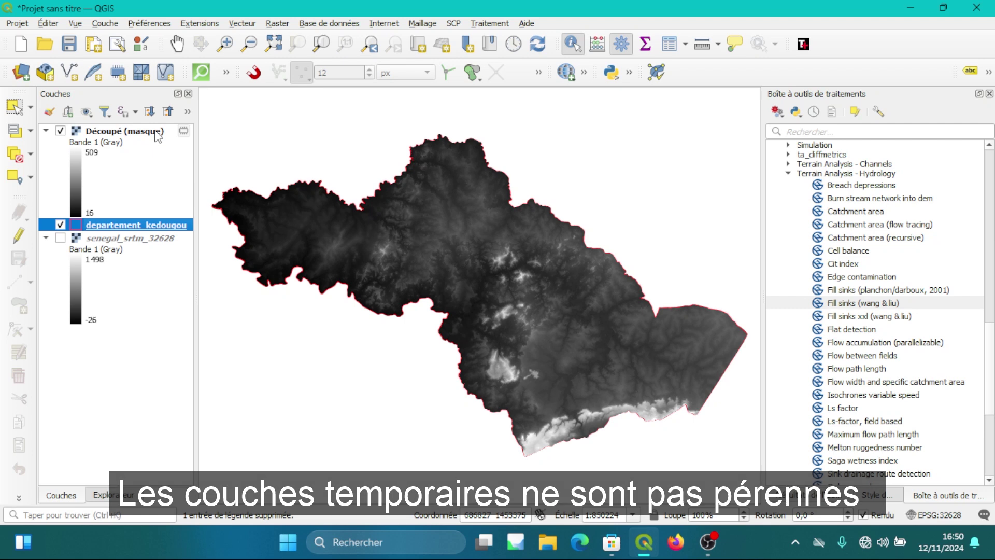
Step: Set up Fill sinks (wang & liu) with the Découpé (masque) raster as its DEM
left_click(158, 136)
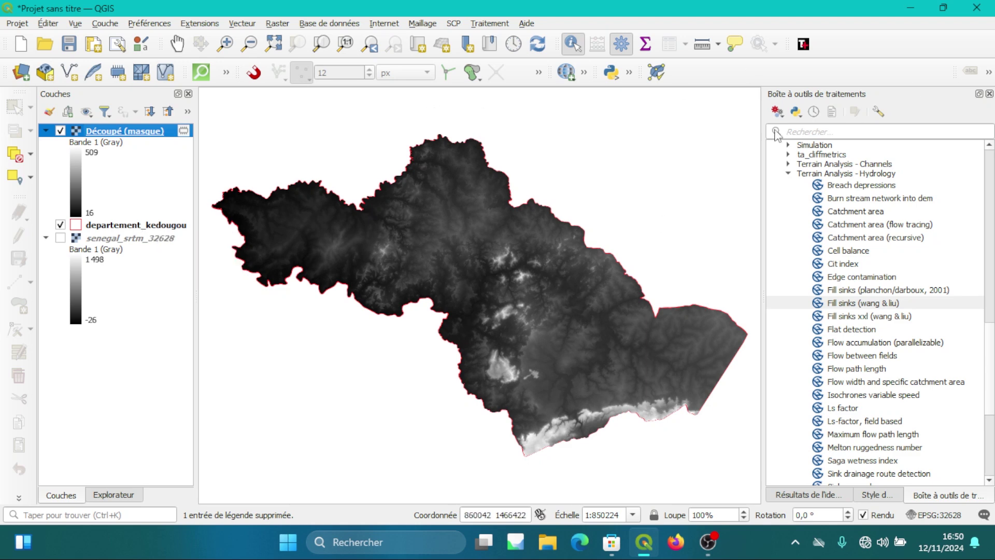
left_click(881, 304)
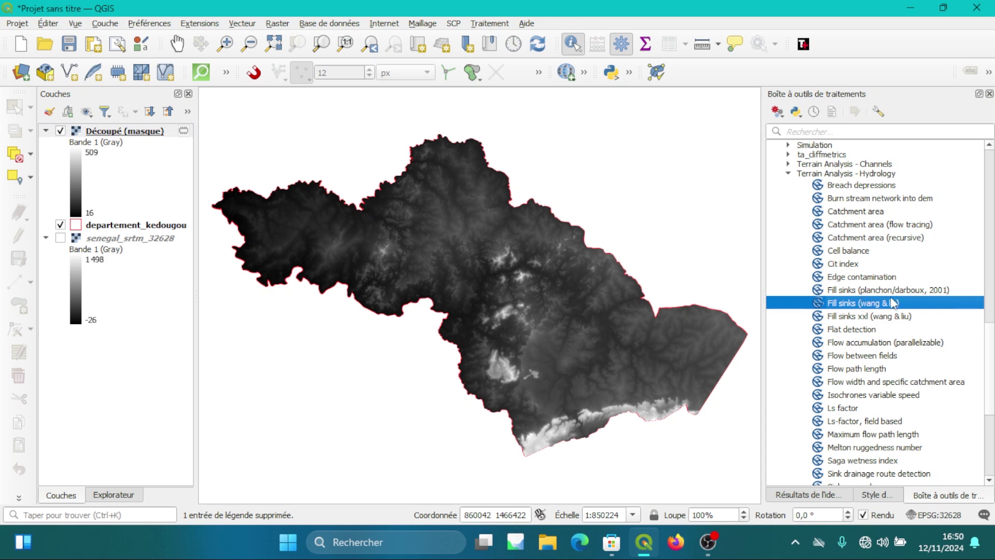
double_click(912, 305)
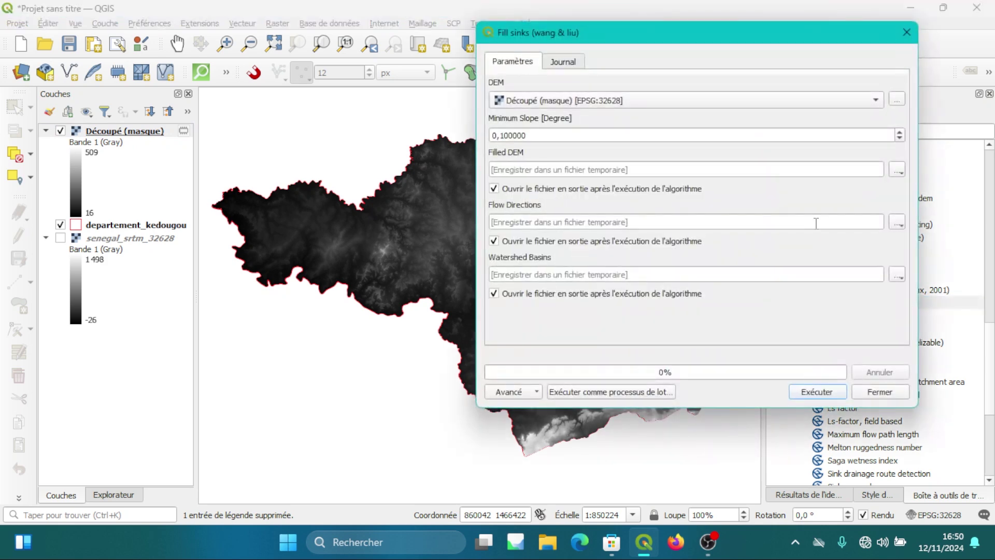
left_click(119, 133)
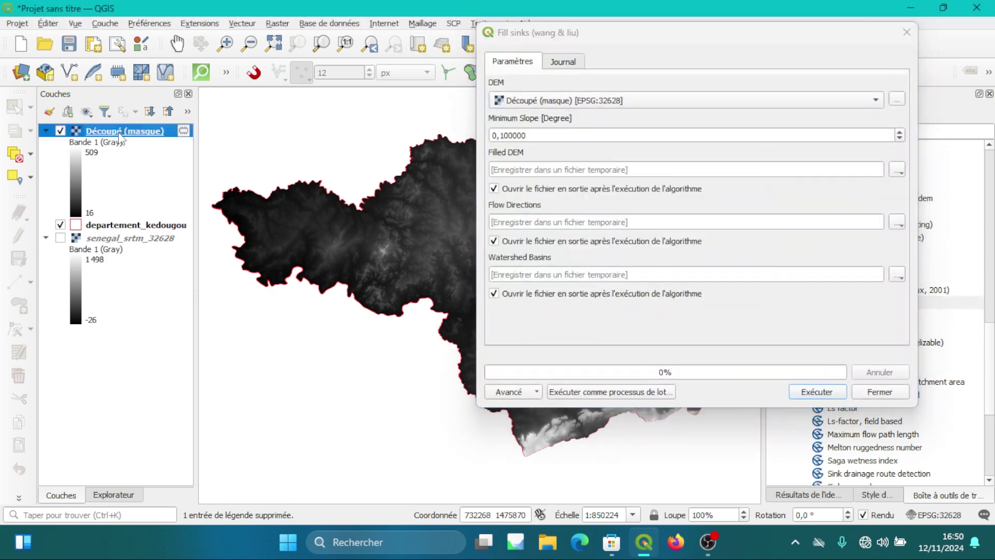
left_click_drag(121, 138, 586, 103)
Step: Set the minimum slope for filling sinks to 0.01 degrees
left_click(501, 136)
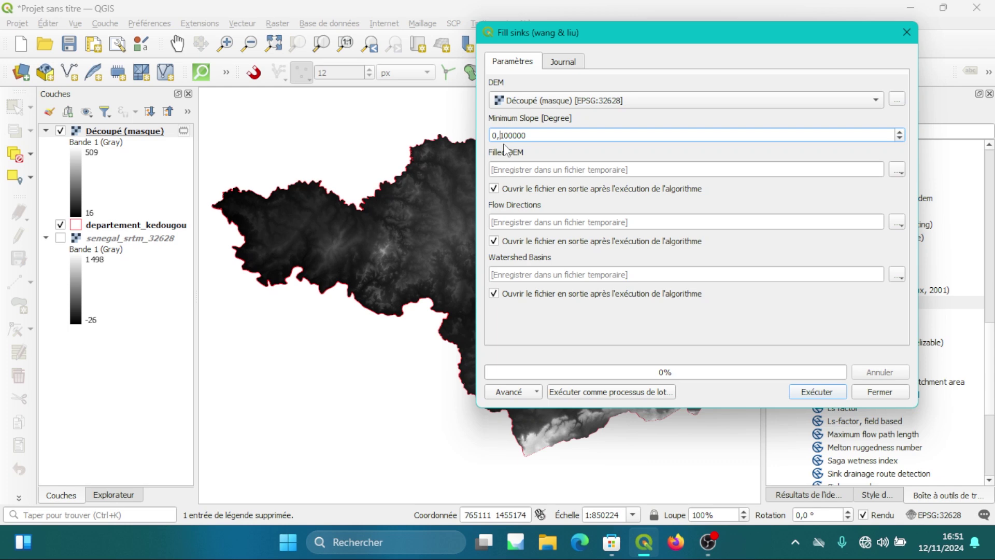
type("à")
key("BackSpace")
type("0")
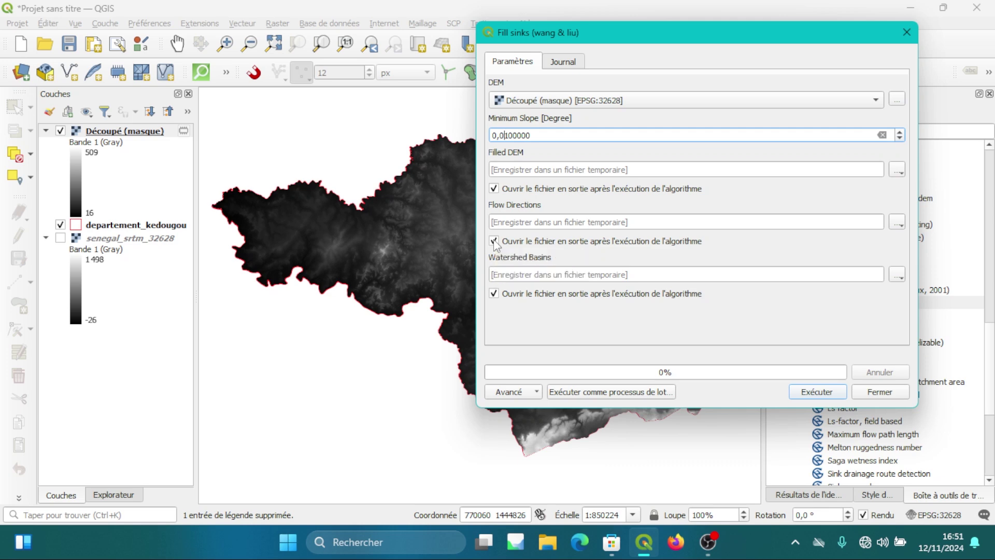
Step: Run the sink filling without loading the Flow Directions and Watershed Basins outputs, and close the tool
left_click(496, 241)
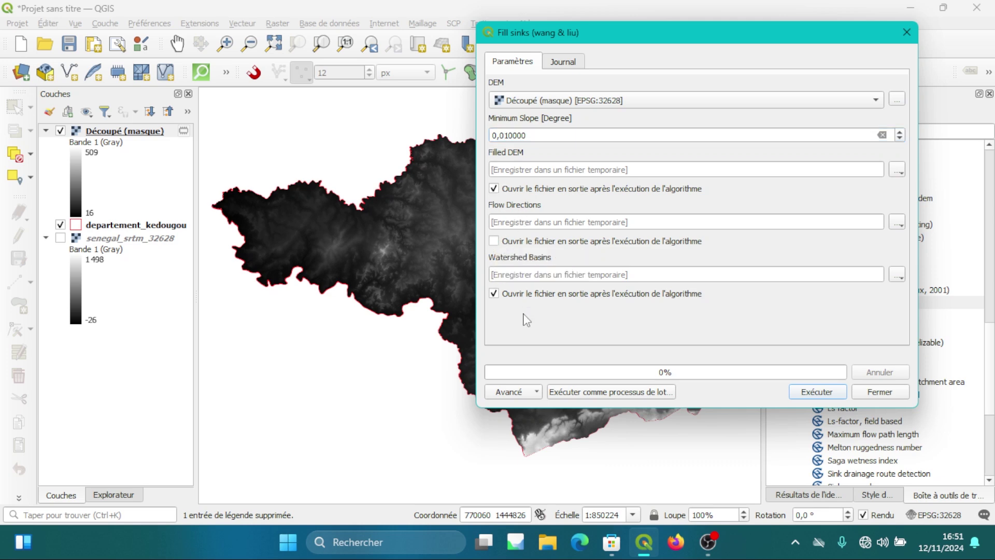
left_click(494, 294)
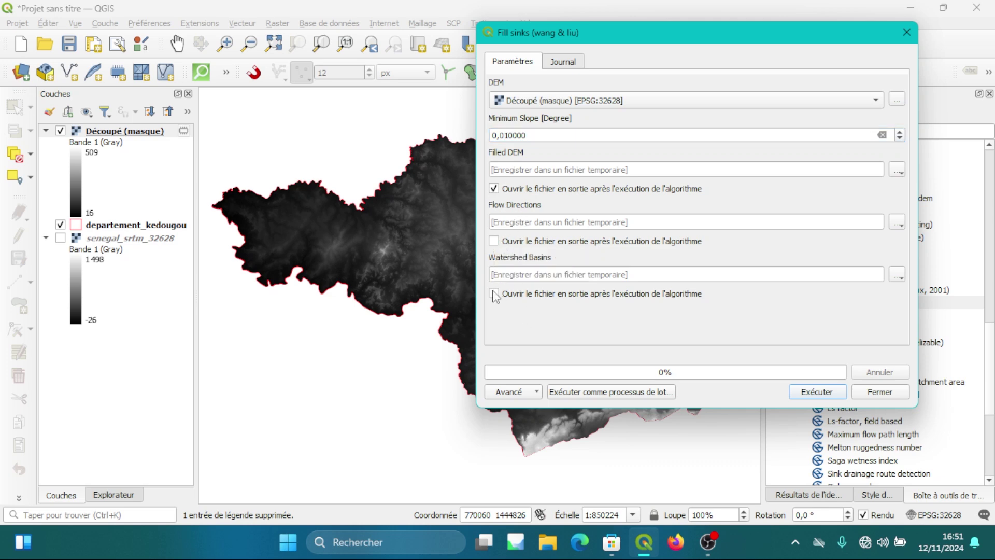
left_click(832, 393)
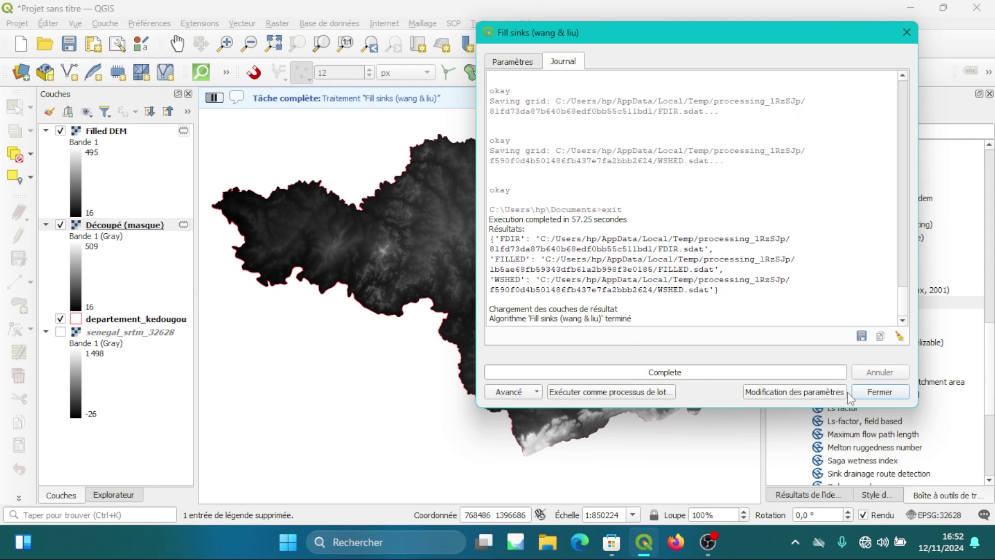
left_click(881, 392)
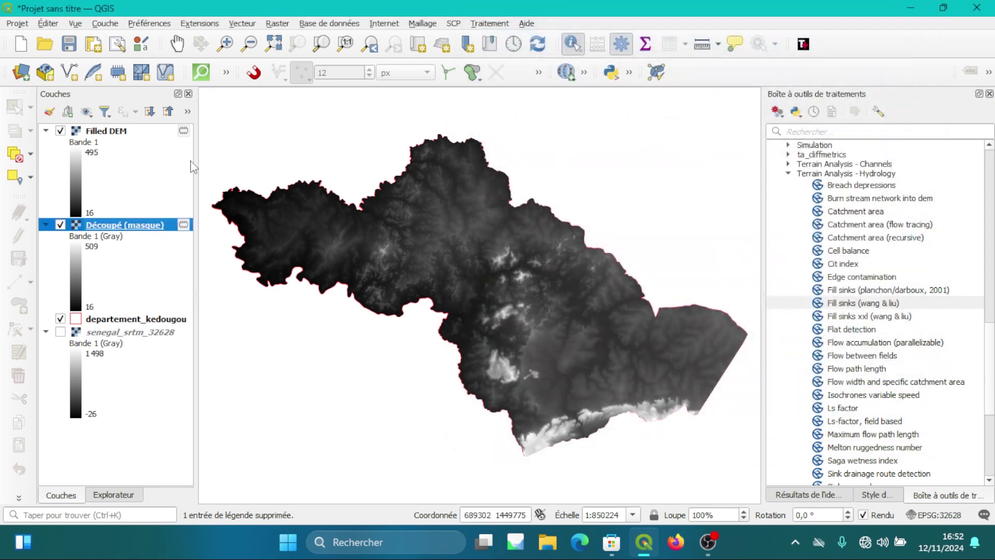
Step: Compare the Filled DEM with the clipped raster up close by switching the Filled DEM's visibility
left_click(98, 134)
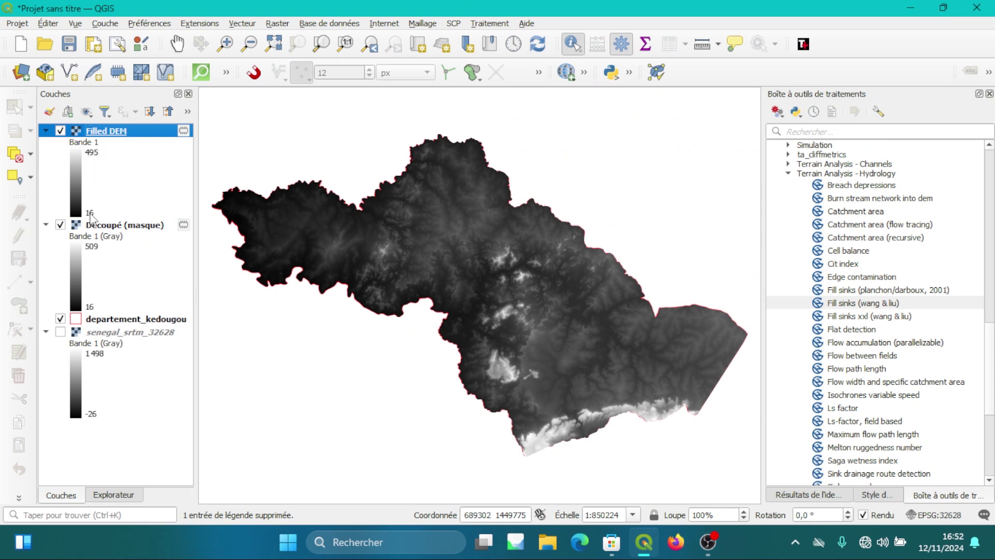
scroll(616, 379, "up", 2)
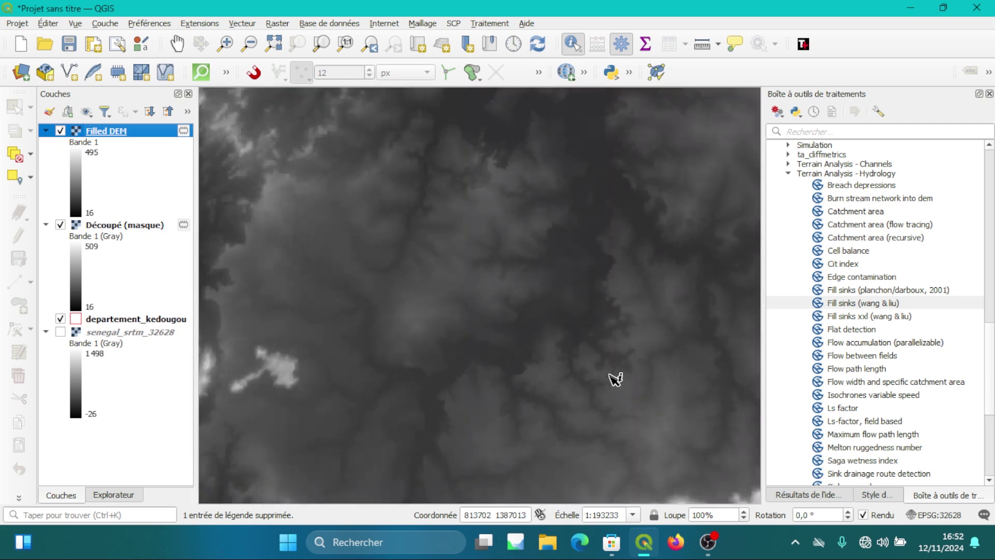
left_click(60, 131)
left_click(62, 131)
left_click(62, 130)
left_click(60, 131)
left_click(62, 132)
left_click(61, 131)
Step: Run Fill sinks (wang & liu) on Découpé (masque) with a 0.1 degree minimum slope, loading only the Filled DEM output
left_click(858, 305)
double_click(857, 309)
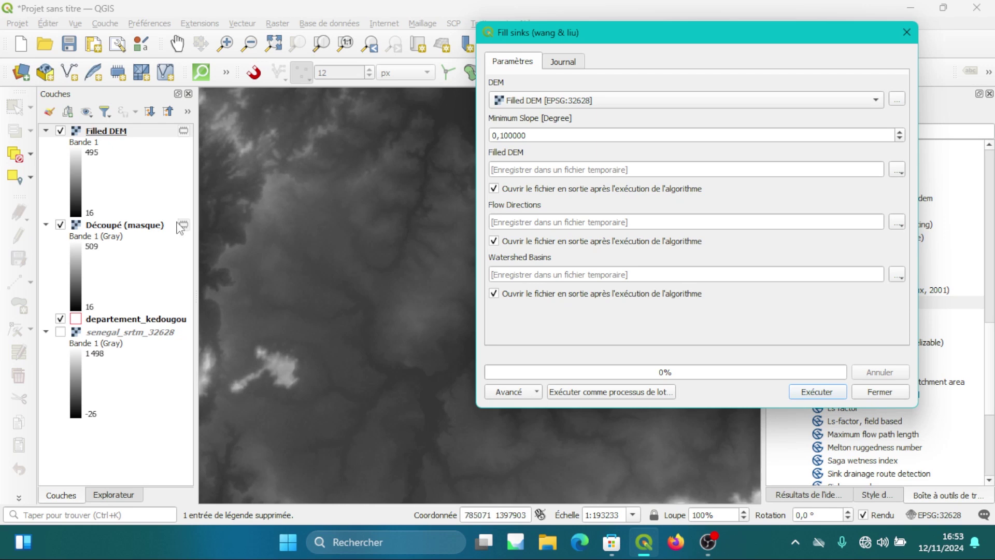
left_click(154, 227)
left_click_drag(367, 211, 625, 112)
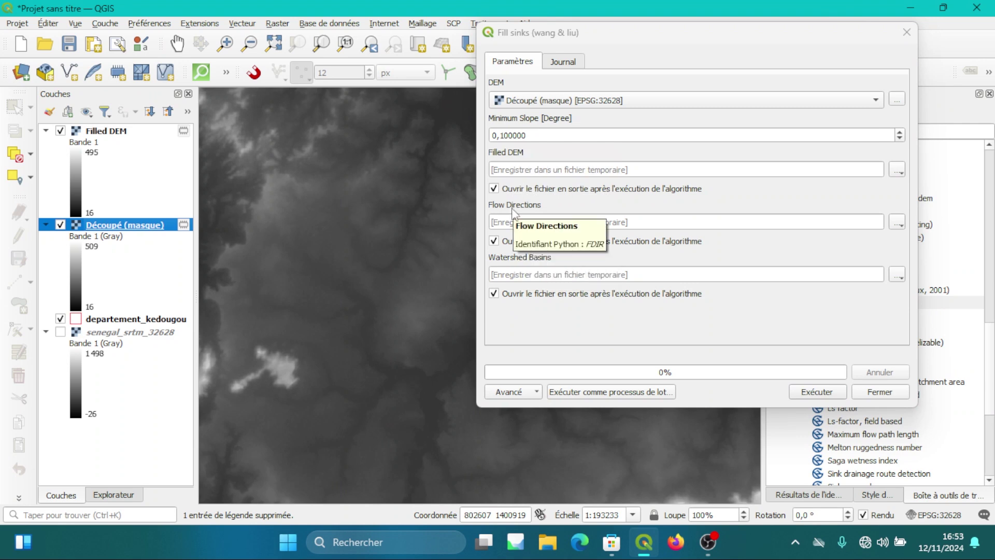
left_click(500, 253)
left_click(493, 241)
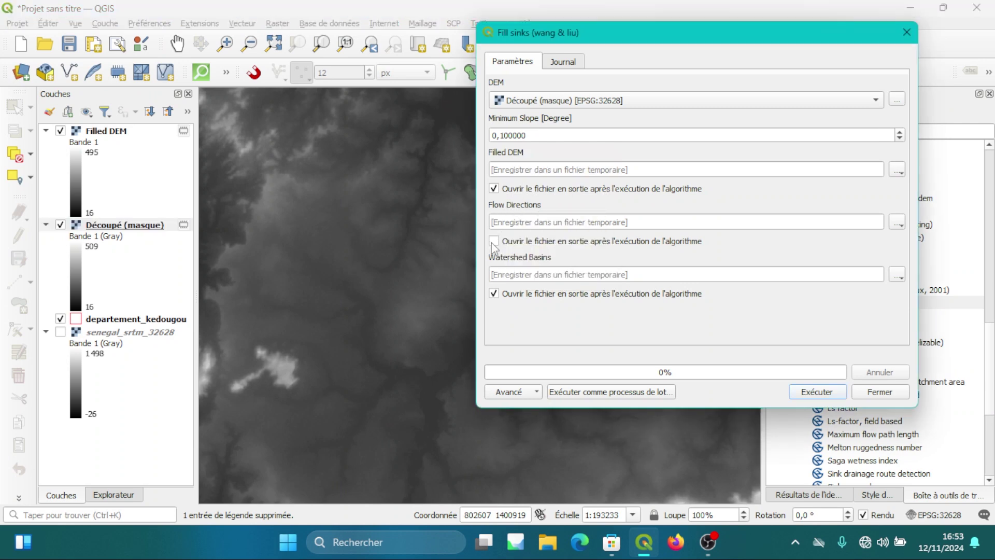
left_click(494, 294)
left_click(817, 392)
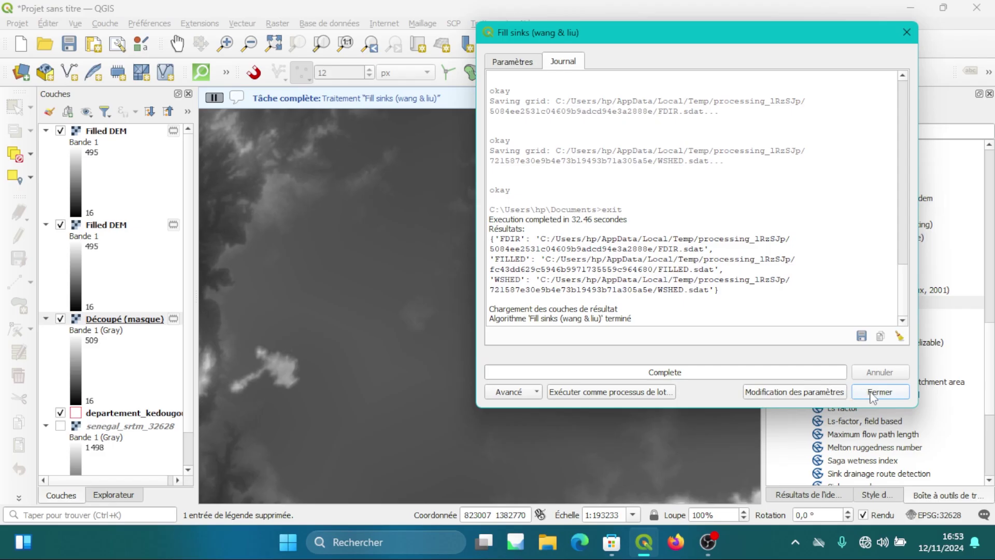
left_click(880, 394)
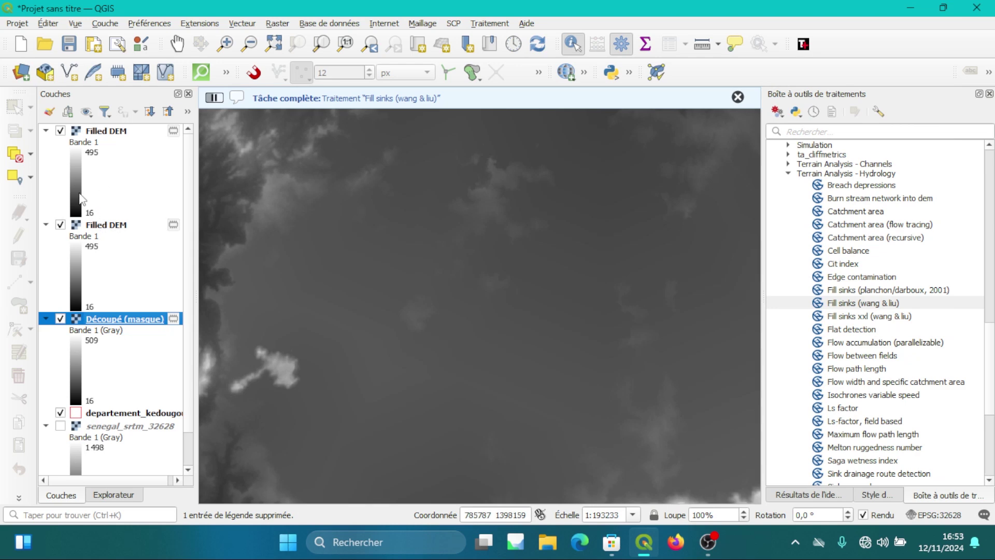
Step: Compare the two Filled DEM layers by switching the visibility of the one made with a 0.1 degree minimum slope
left_click(61, 131)
left_click(60, 131)
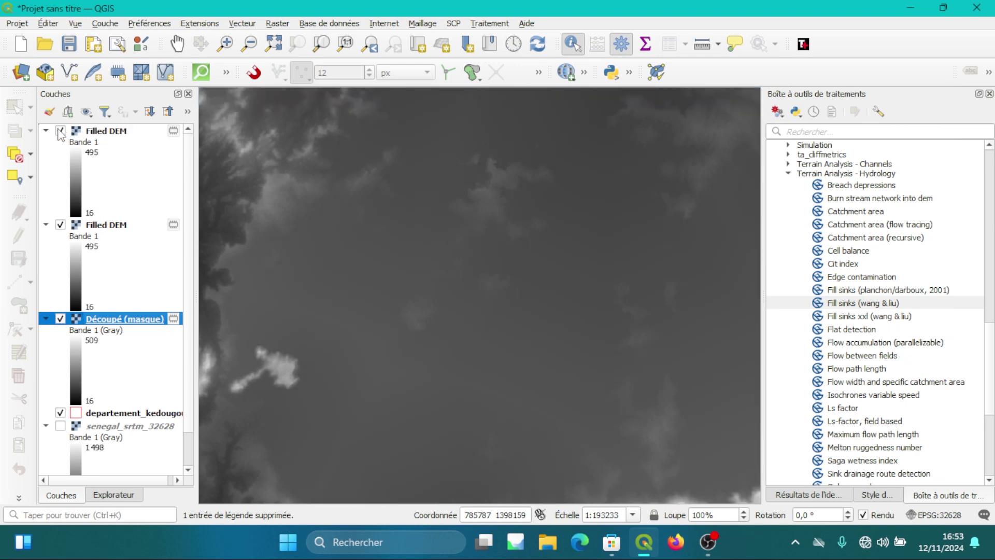
left_click(112, 131)
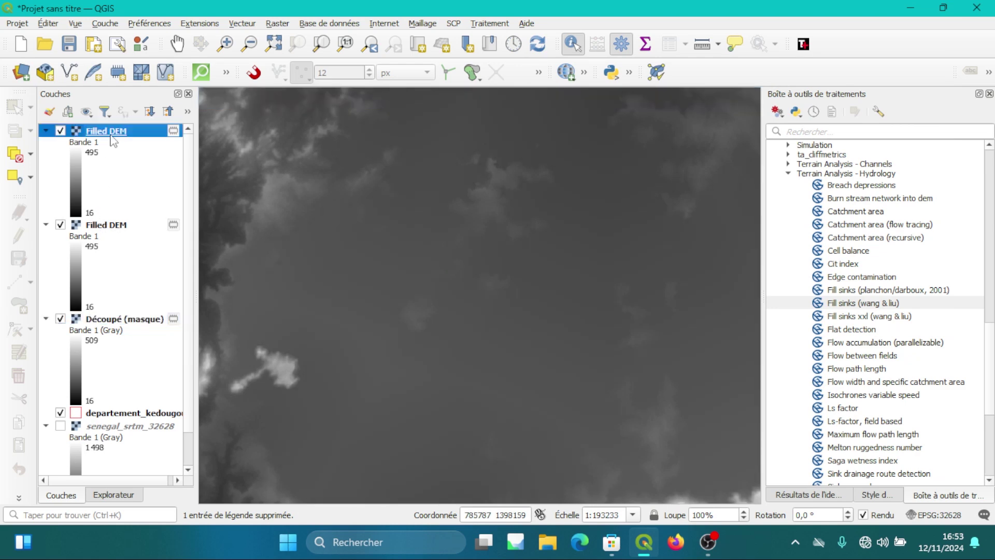
left_click(119, 230, "ctrl")
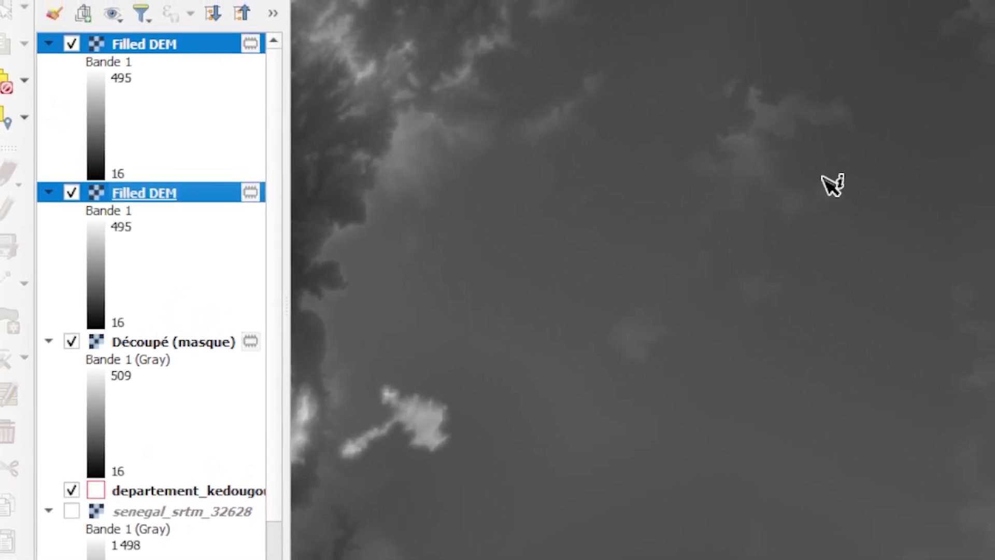
left_click(71, 49)
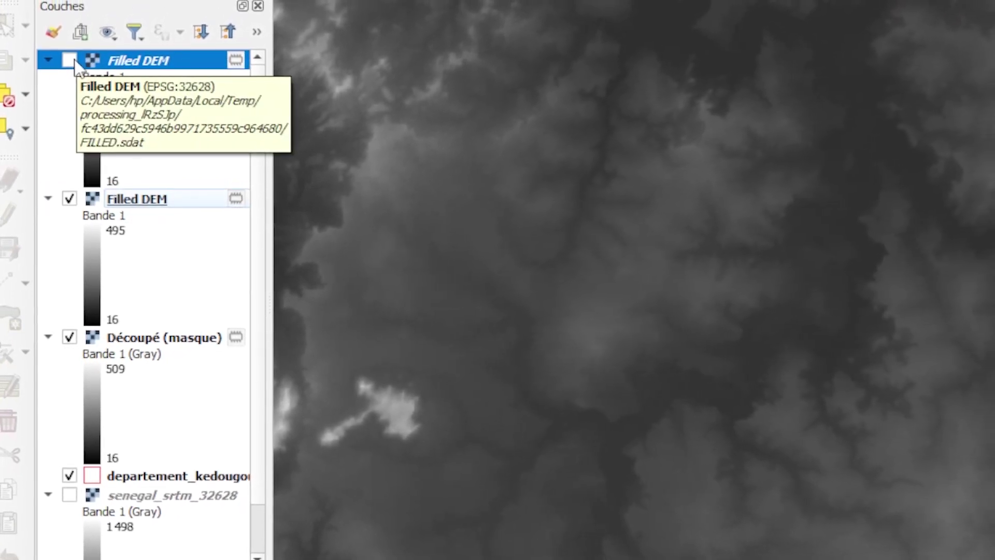
left_click(71, 61)
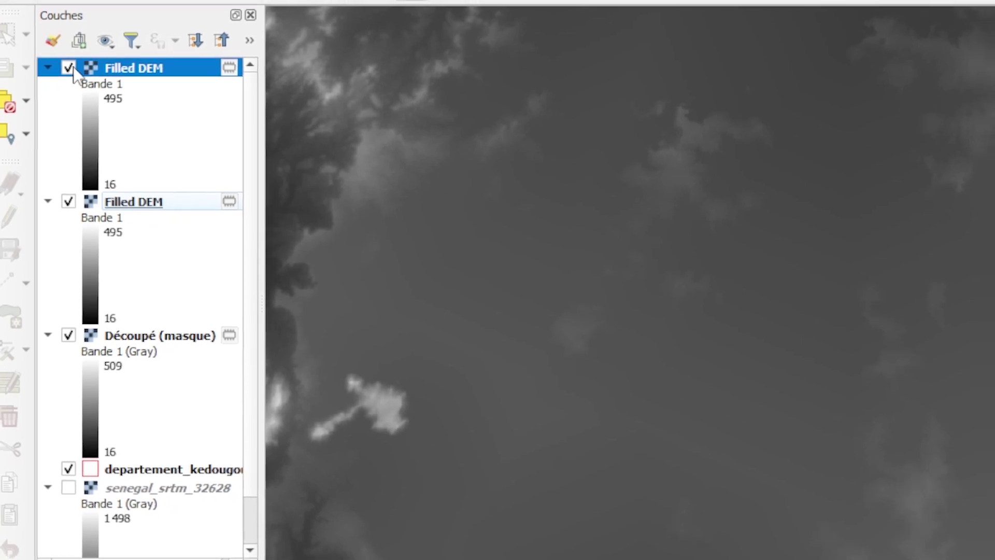
left_click(69, 67)
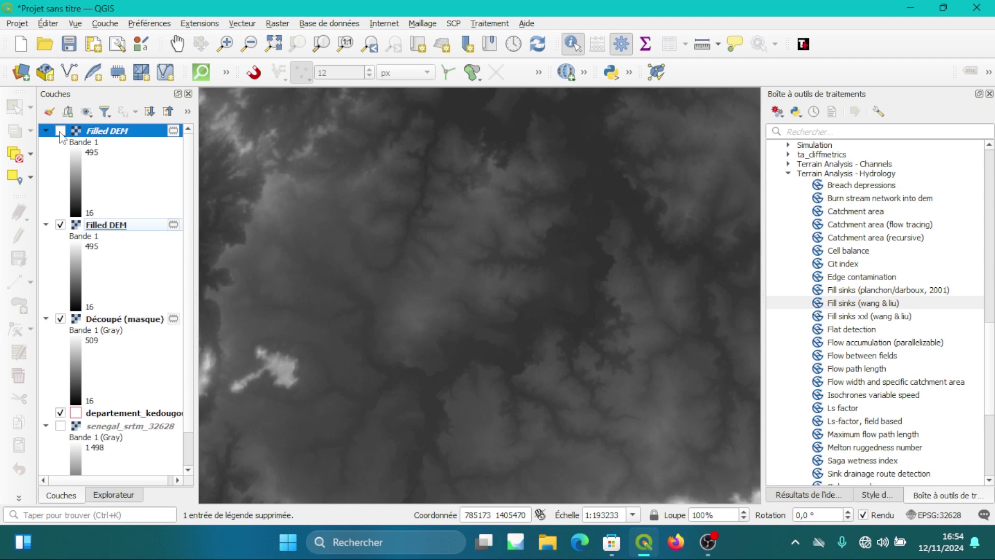
left_click(60, 131)
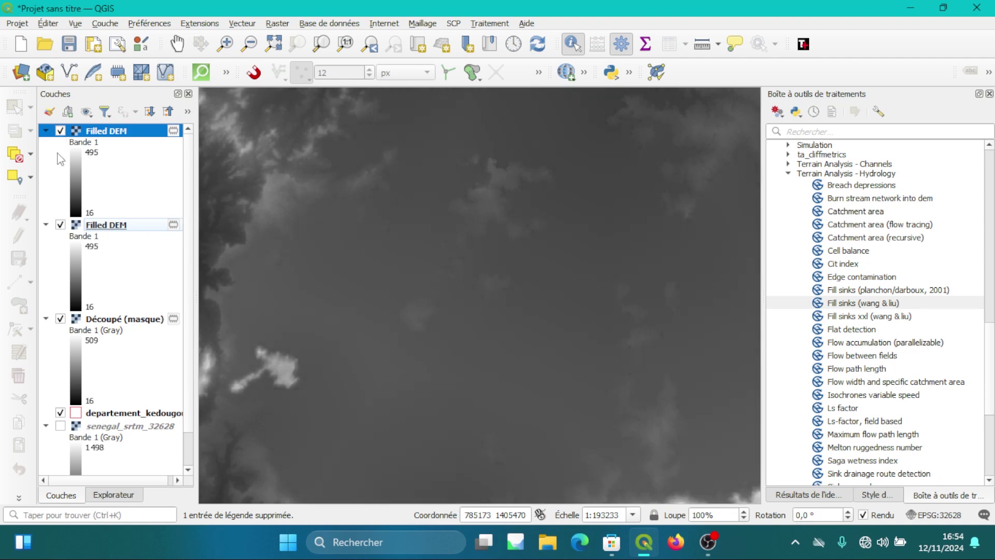
Step: Remove the Filled DEM made with the 0.1 degree minimum slope and keep the other Filled DEM visible
left_click(60, 226)
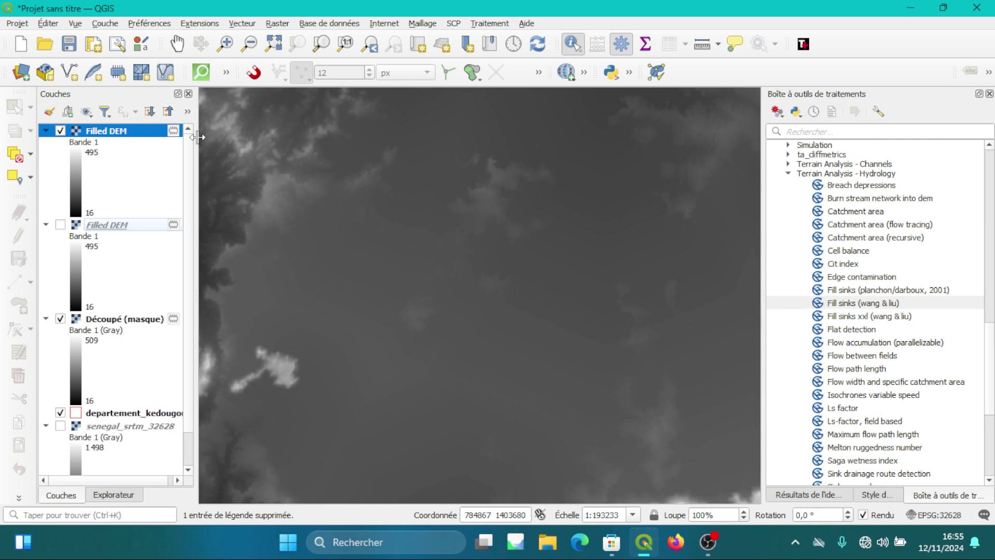
left_click_drag(197, 137, 296, 169)
left_click(185, 111)
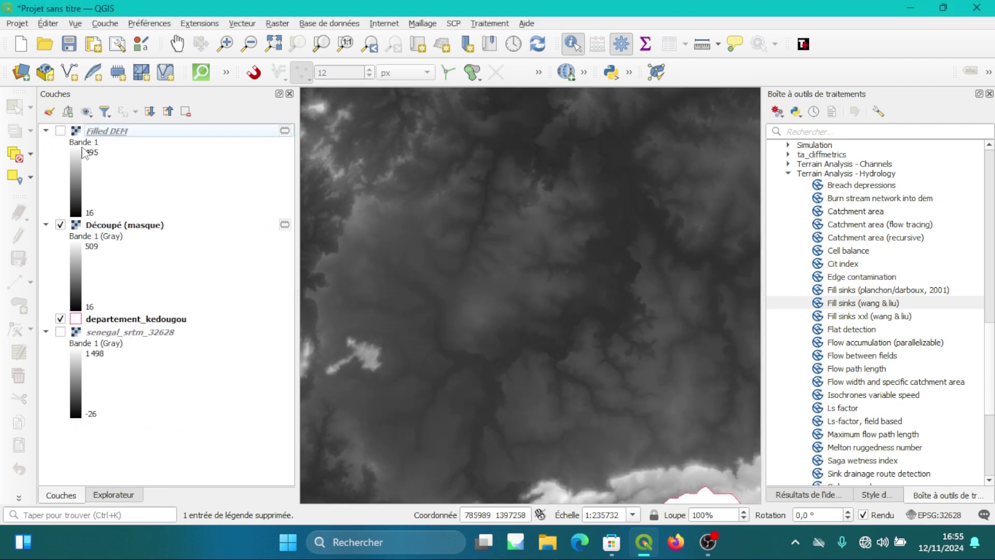
left_click(60, 130)
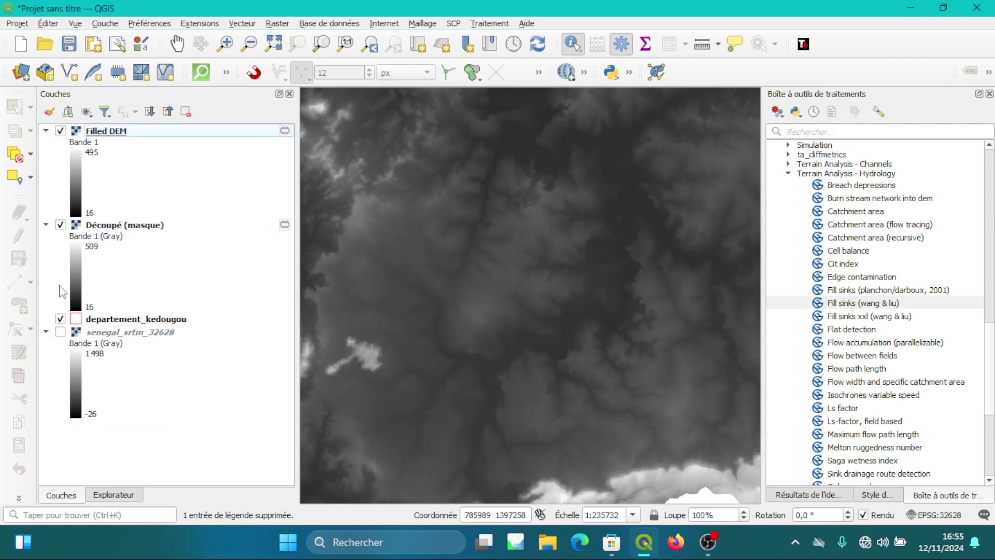
Step: Group the Découpé (masque), departement_kedougou and senegal_srtm_32628 layers, and collapse and hide the group
left_click(85, 228)
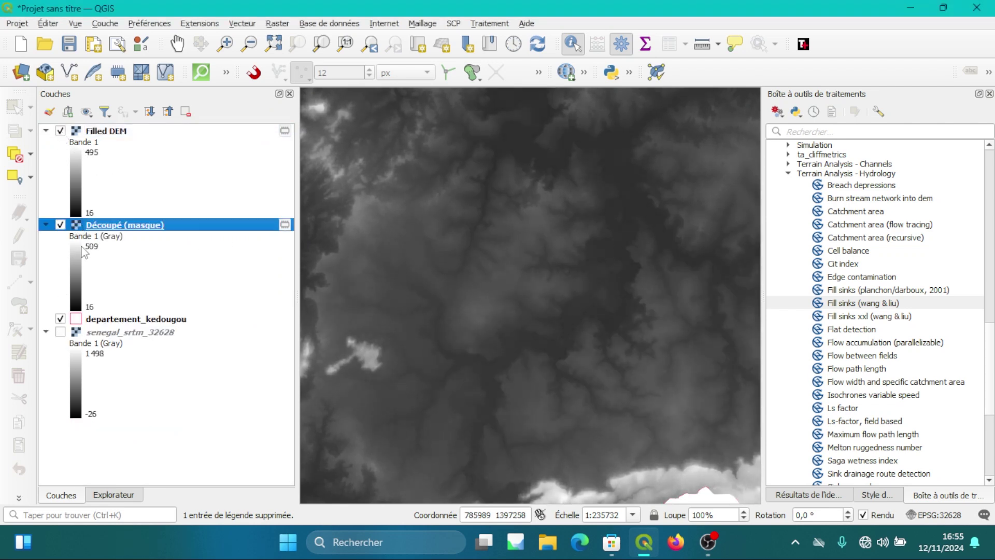
left_click(137, 333, "shift")
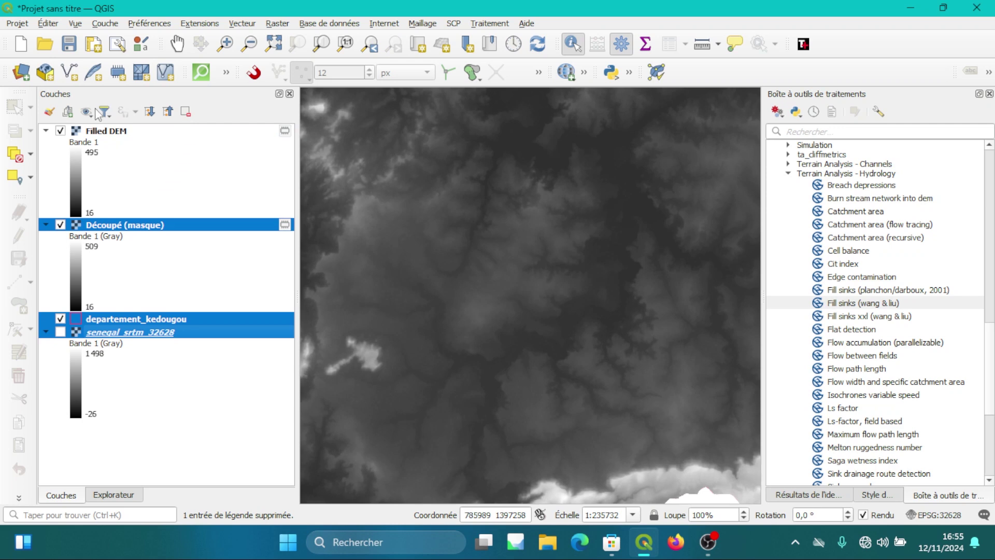
left_click(67, 111)
left_click(45, 226)
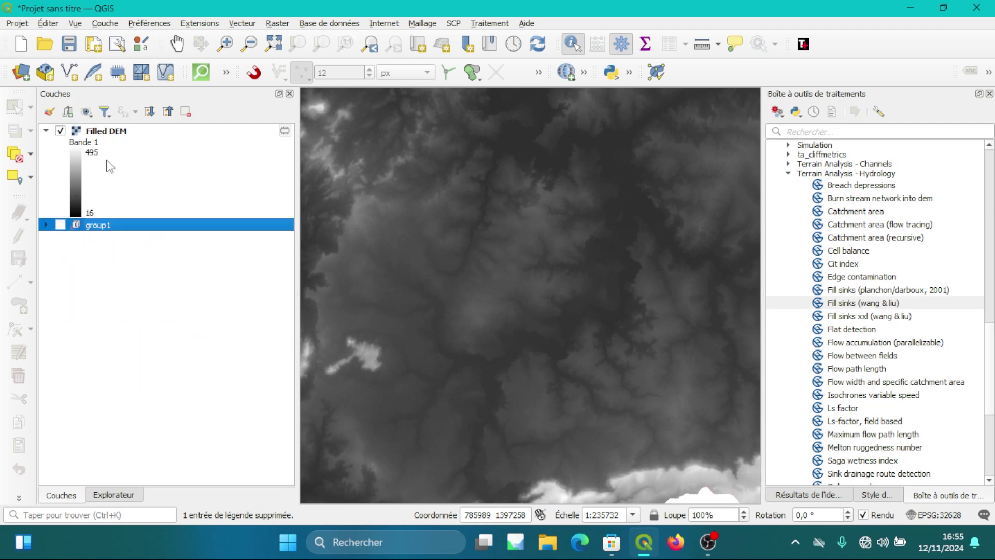
Step: Open the Strahler order tool from the Terrain Analysis - Channels group, with the Filled DEM layer selected
scroll(416, 231, "down", 3)
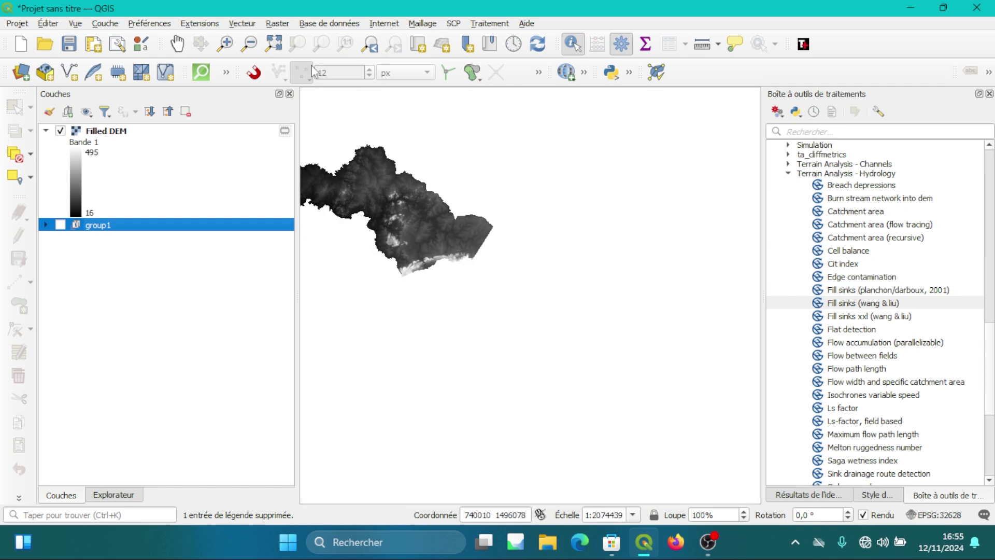
left_click(109, 133)
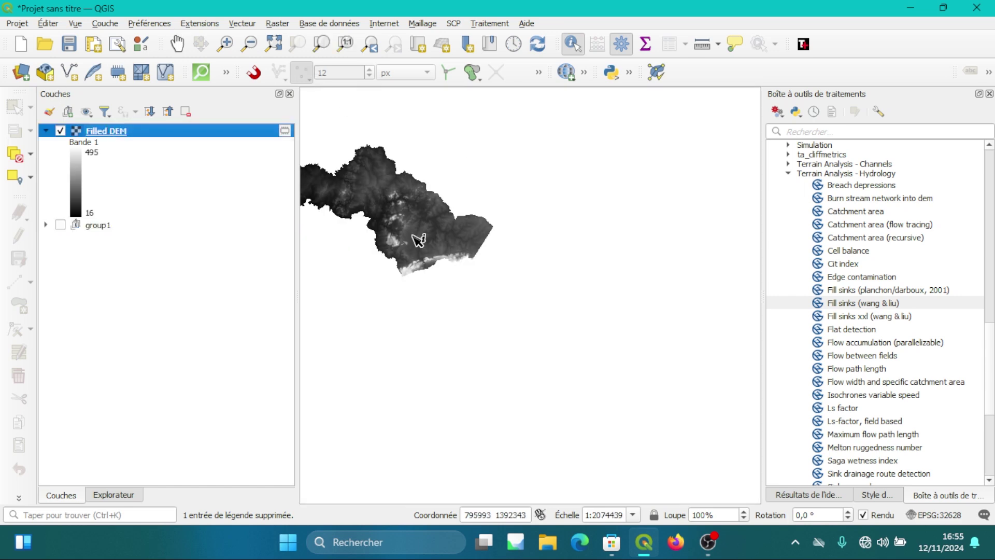
scroll(343, 181, "up", 1)
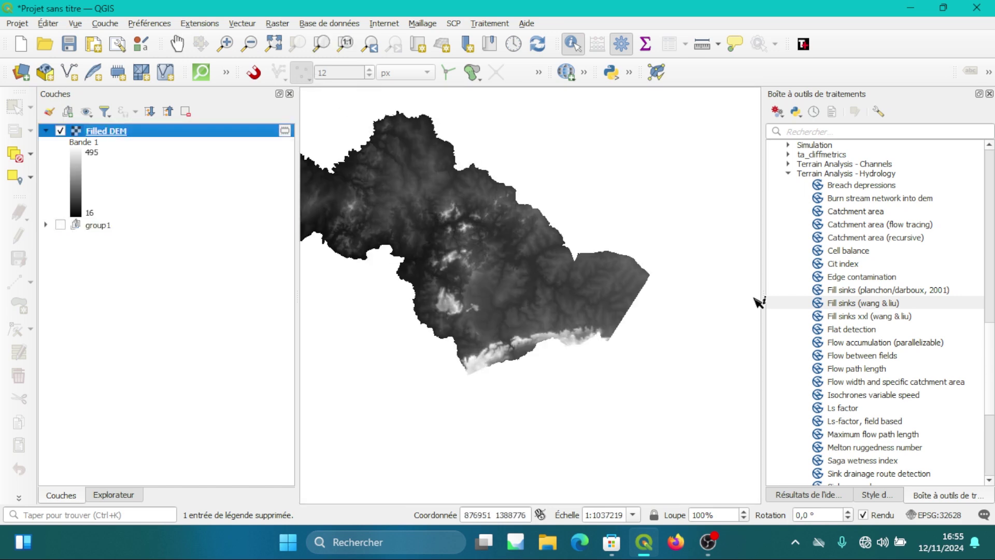
left_click(789, 174)
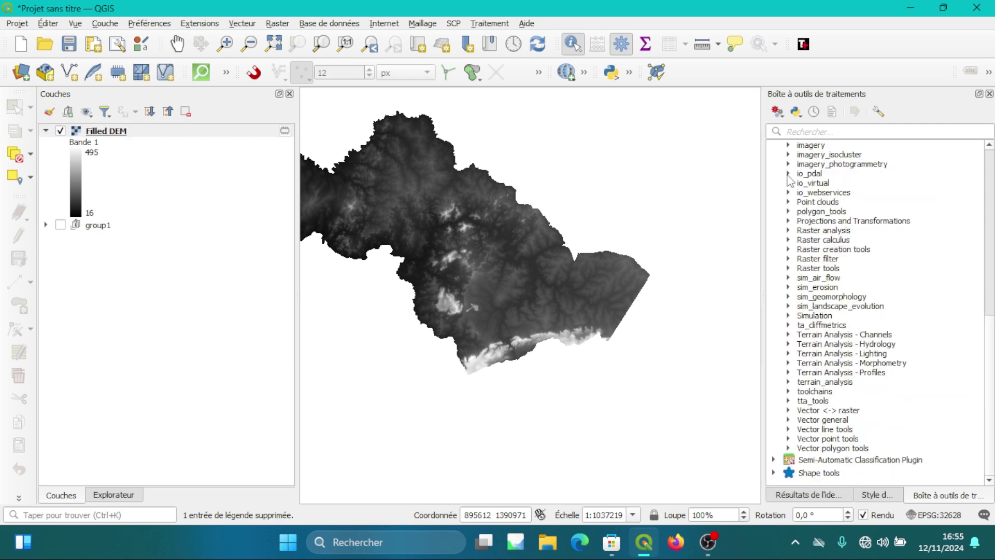
left_click(790, 336)
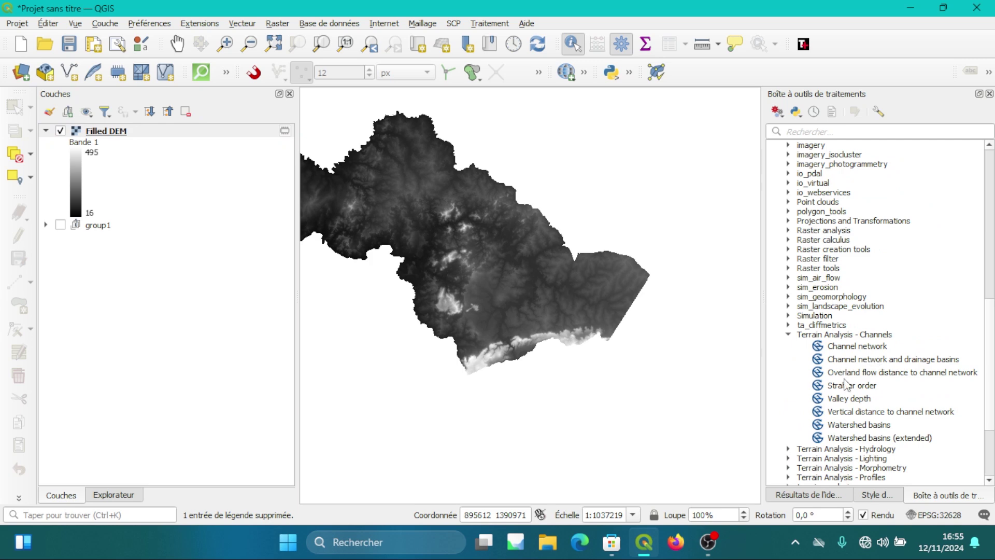
double_click(873, 387)
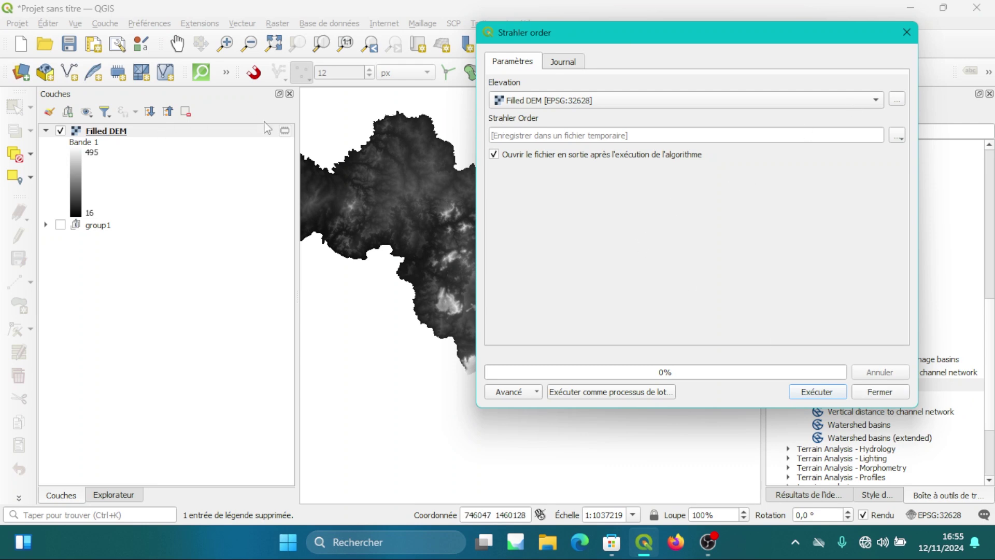
Step: Run Strahler order with Filled DEM as the elevation, saving the output to a temporary file and loading it
left_click(565, 100)
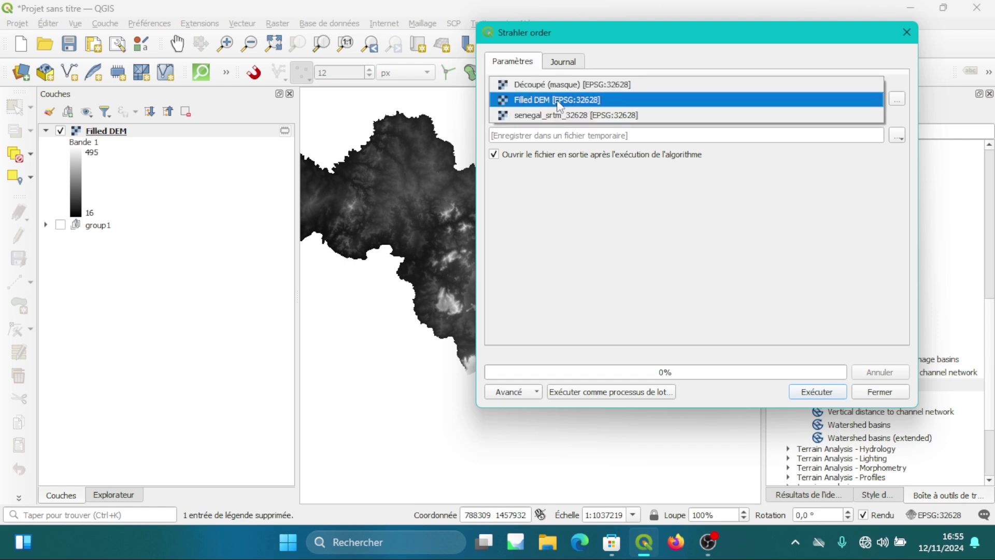
left_click(598, 106)
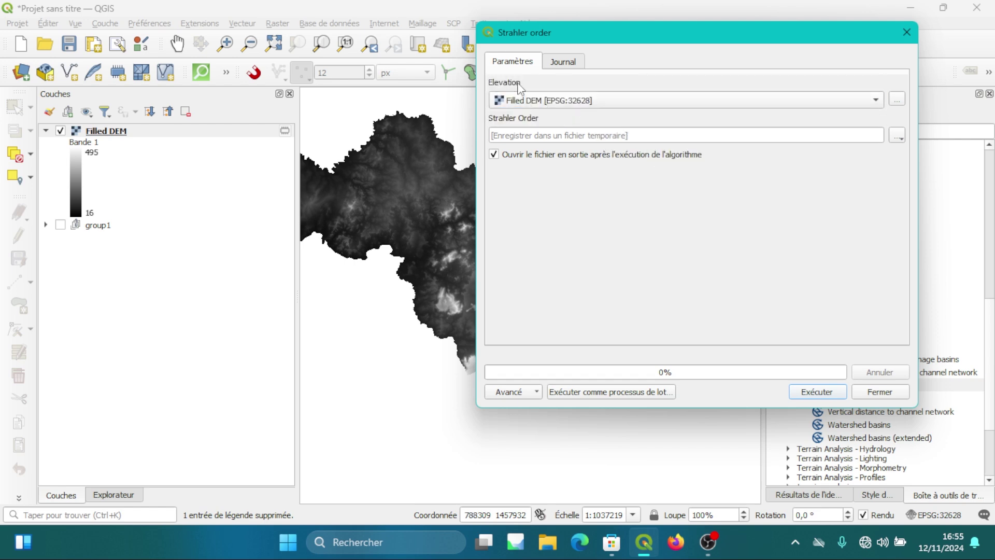
left_click(901, 138)
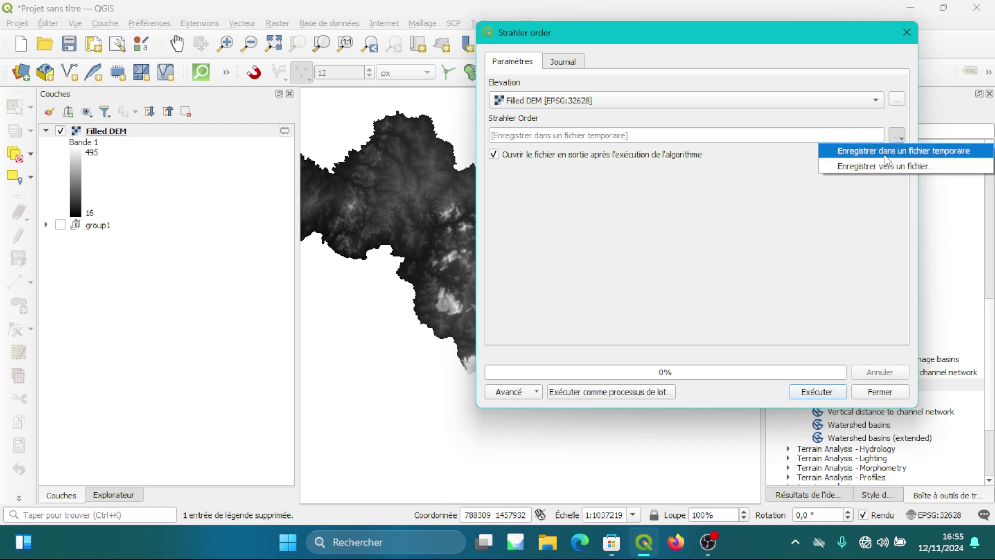
left_click(886, 157)
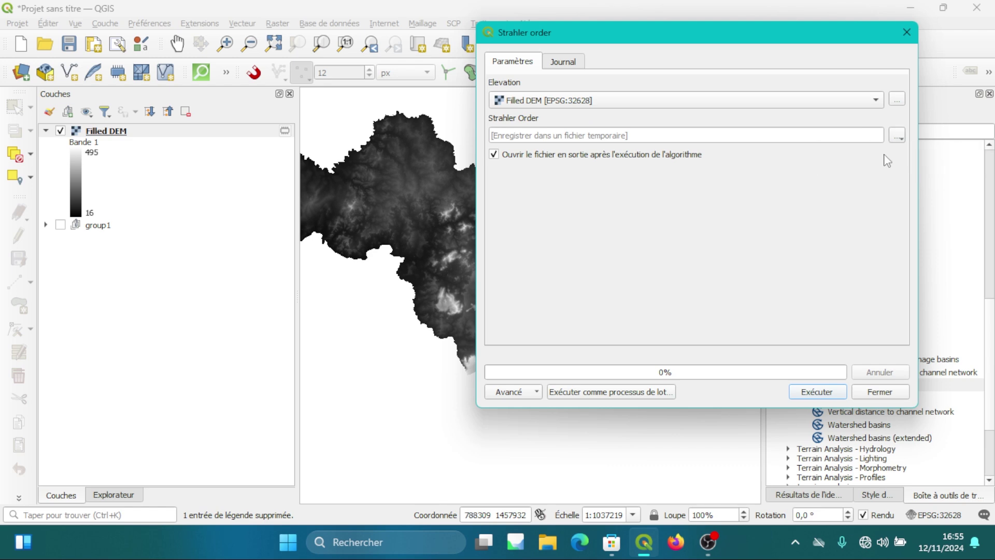
left_click(815, 393)
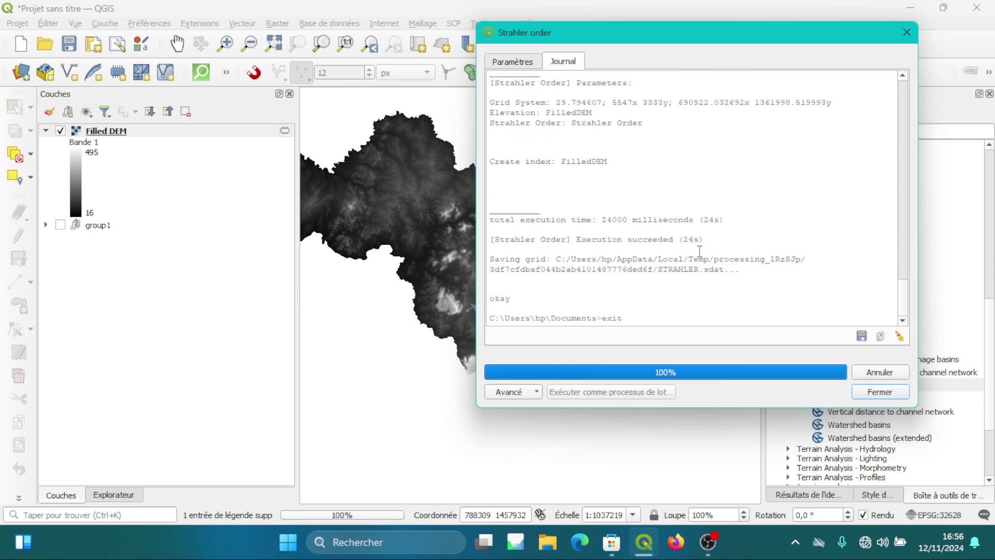
left_click(880, 391)
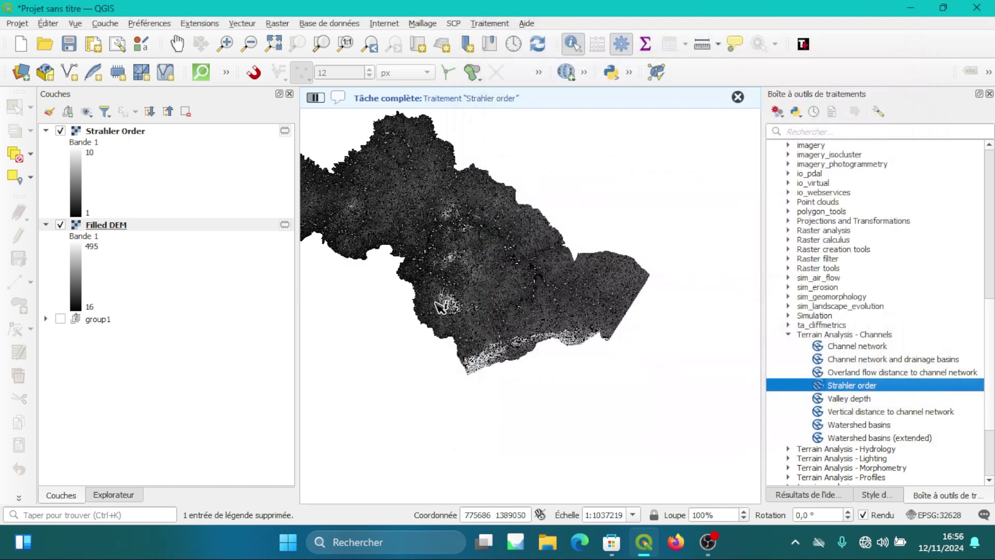
Step: Hide the Filled DEM layer and examine the Strahler Order raster on its own, down to individual pixels
left_click(60, 225)
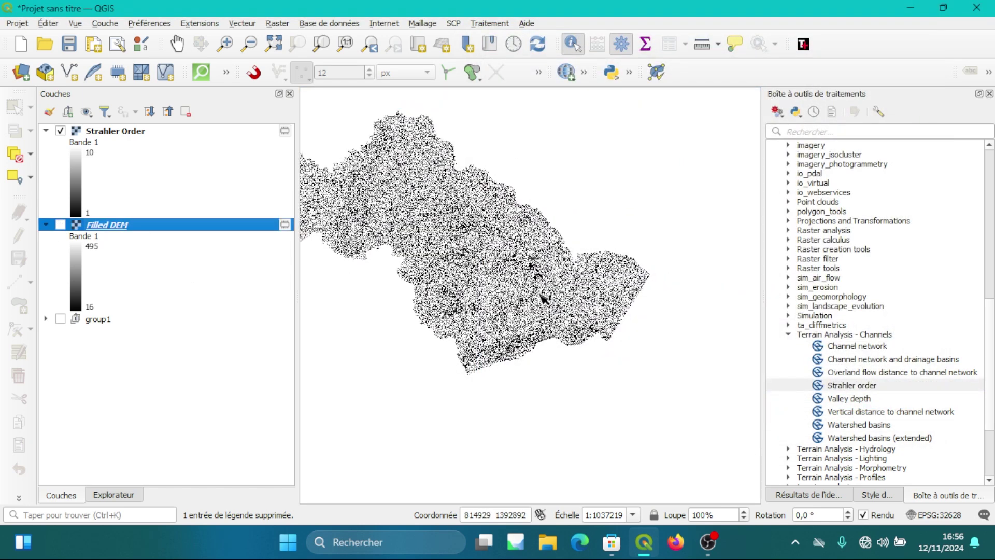
scroll(545, 298, "up", 3)
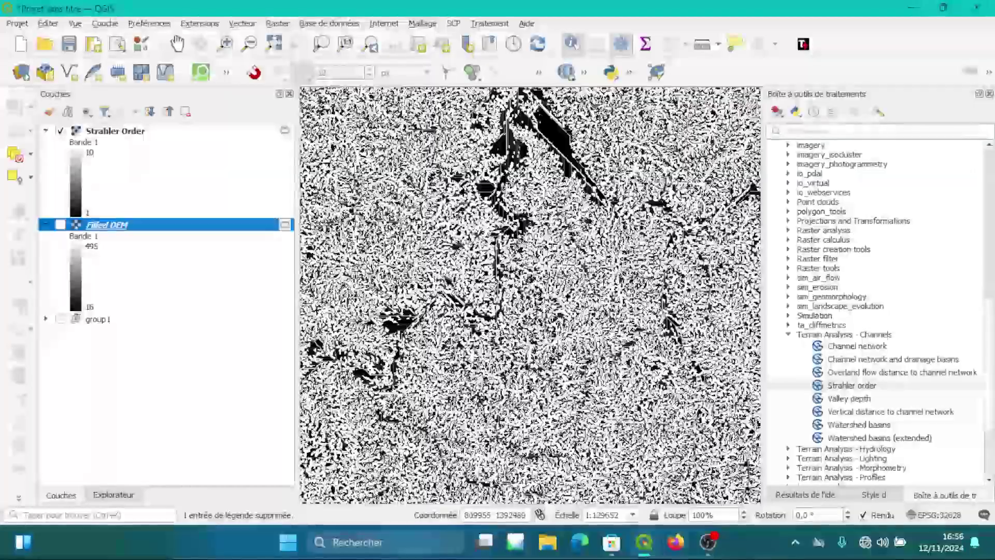
scroll(540, 301, "down", 1)
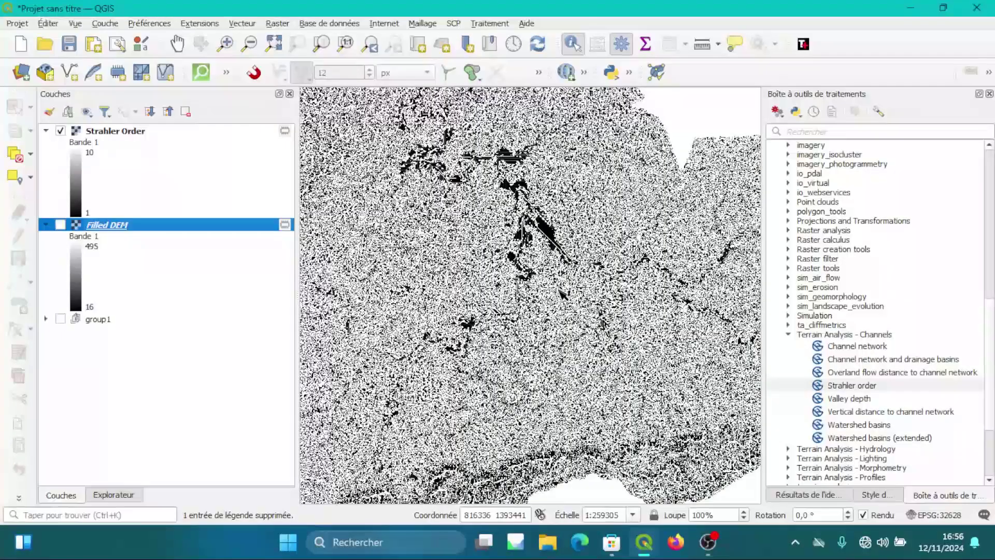
scroll(563, 293, "down", 3)
scroll(428, 232, "up", 2)
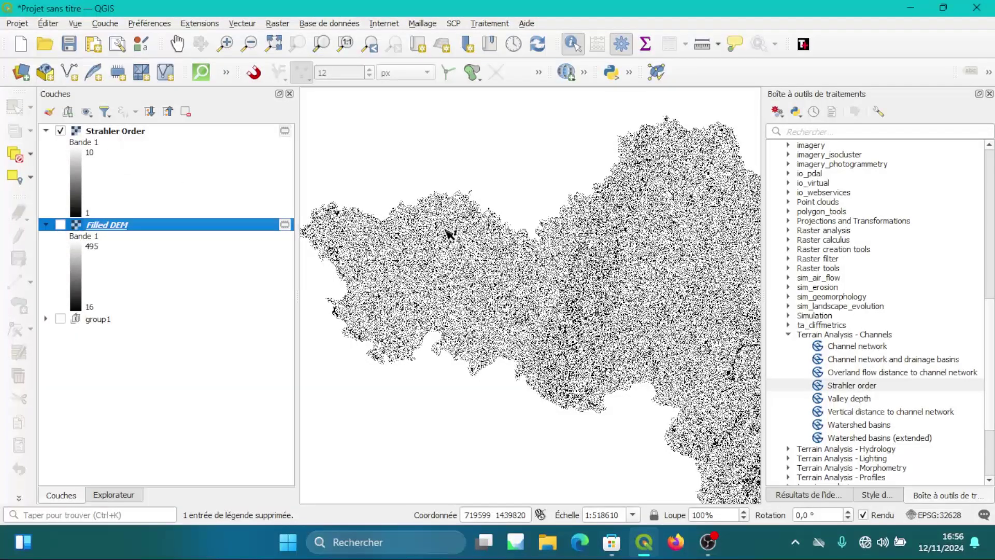
scroll(580, 306, "up", 5)
scroll(580, 306, "up", 2)
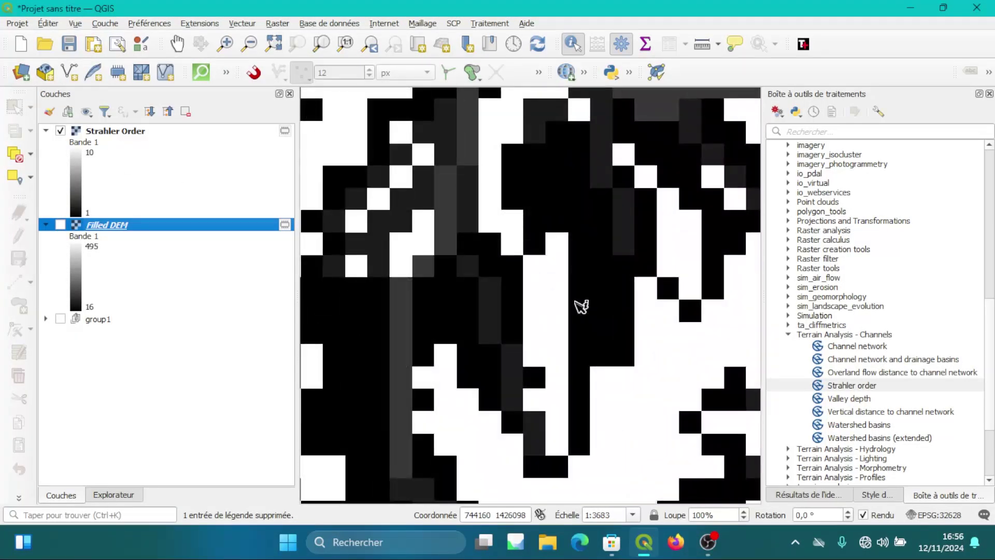
scroll(580, 306, "down", 4)
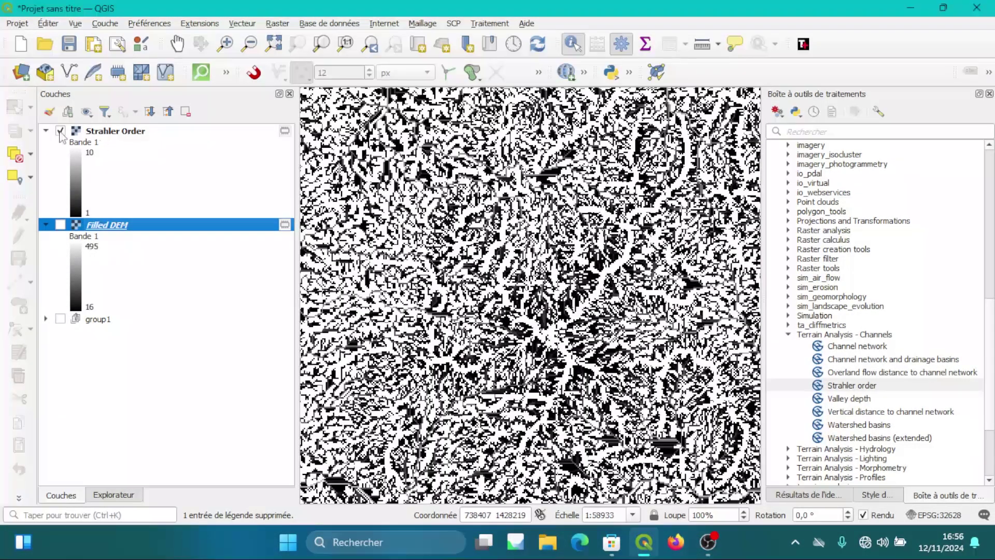
Step: Style the Strahler Order layer as Pseudo-couleur à bande unique with the white-to-blue colour ramp
left_click(84, 175)
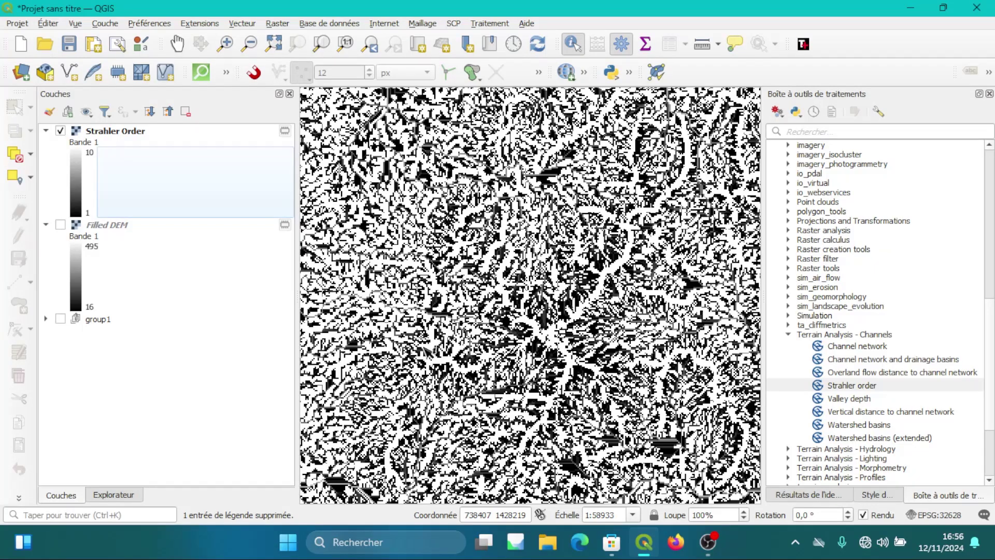
left_click(877, 495)
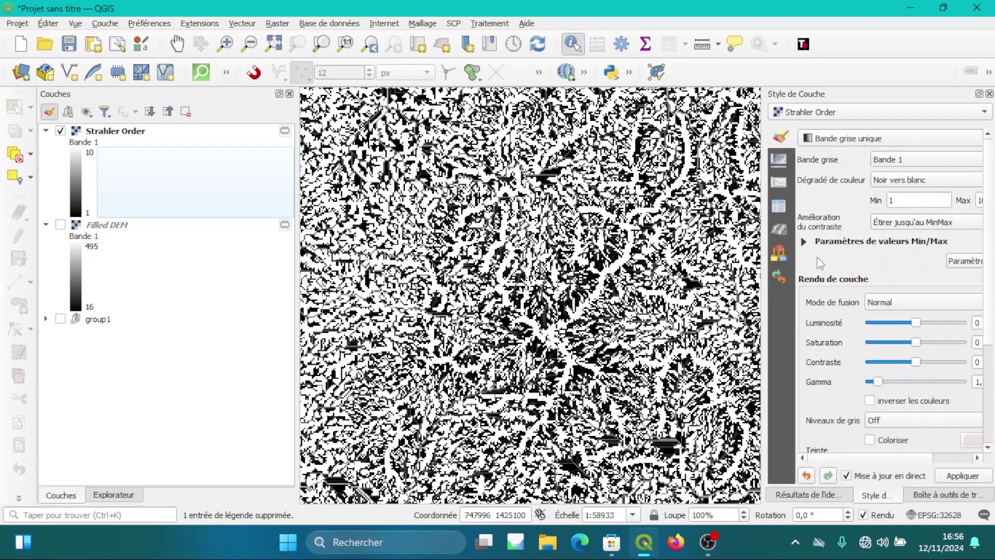
left_click_drag(765, 175, 666, 175)
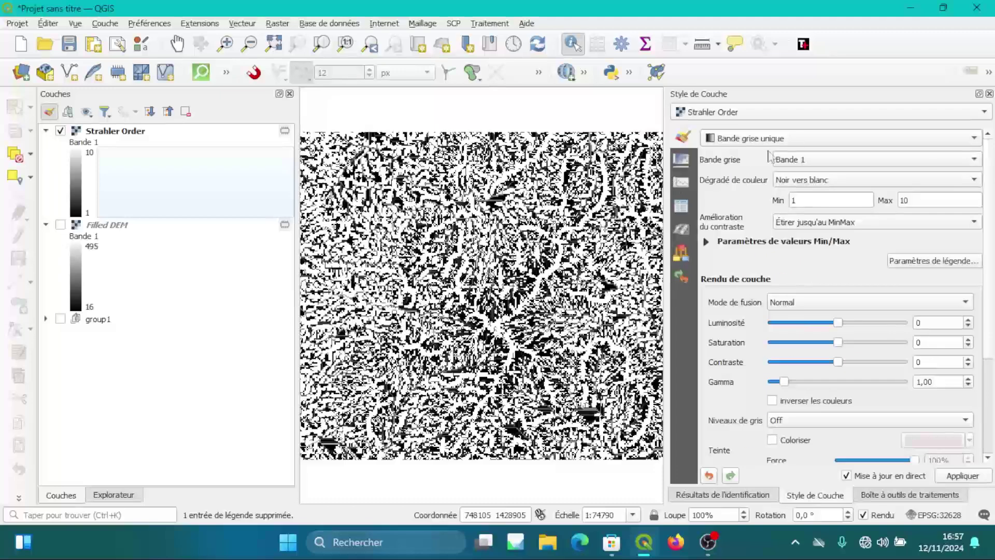
left_click(840, 138)
left_click(840, 151)
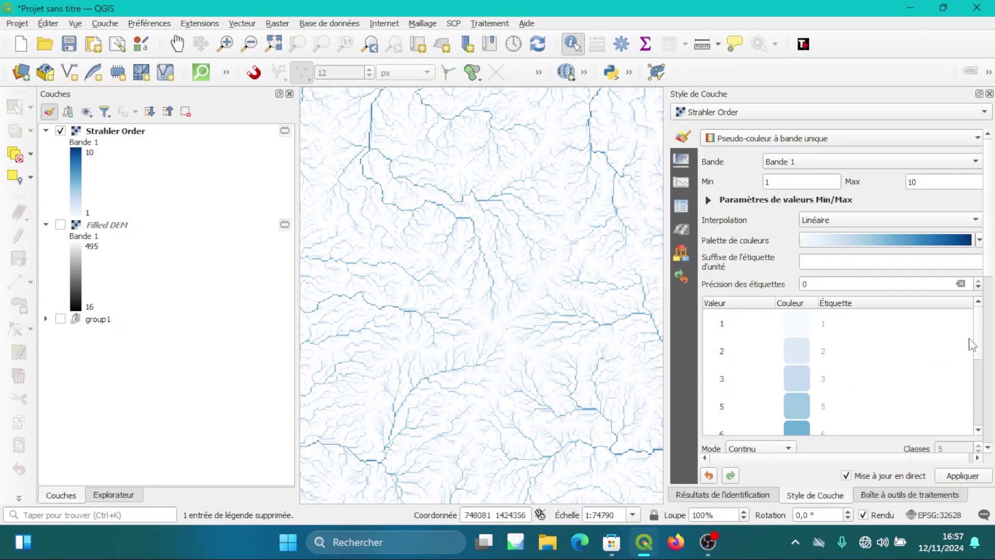
scroll(992, 265, "down", 3)
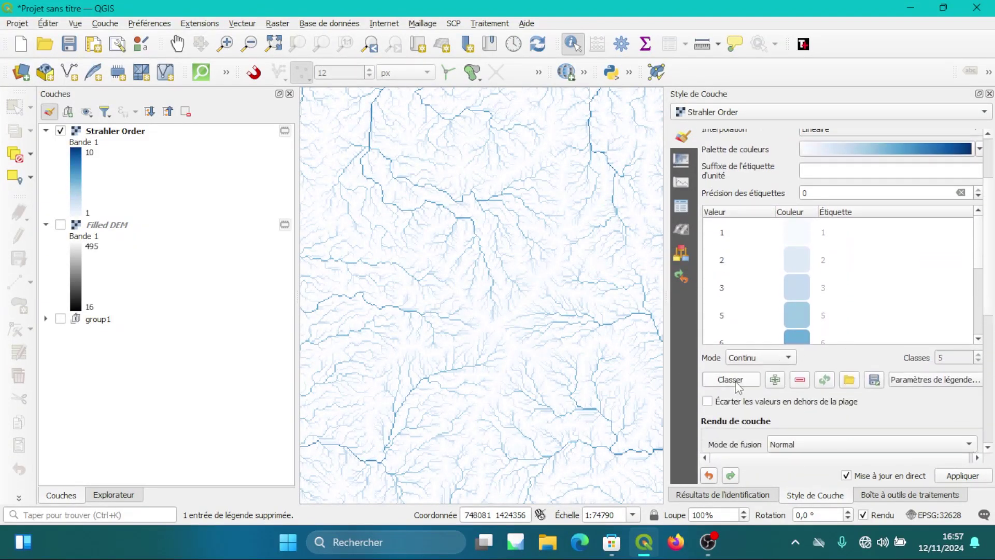
scroll(412, 341, "down", 1)
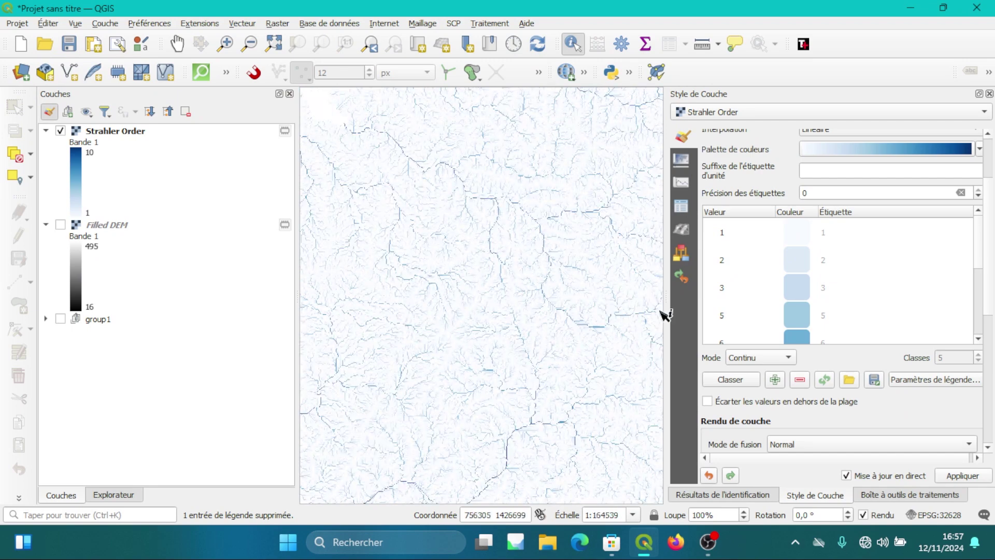
left_click_drag(669, 293, 764, 310)
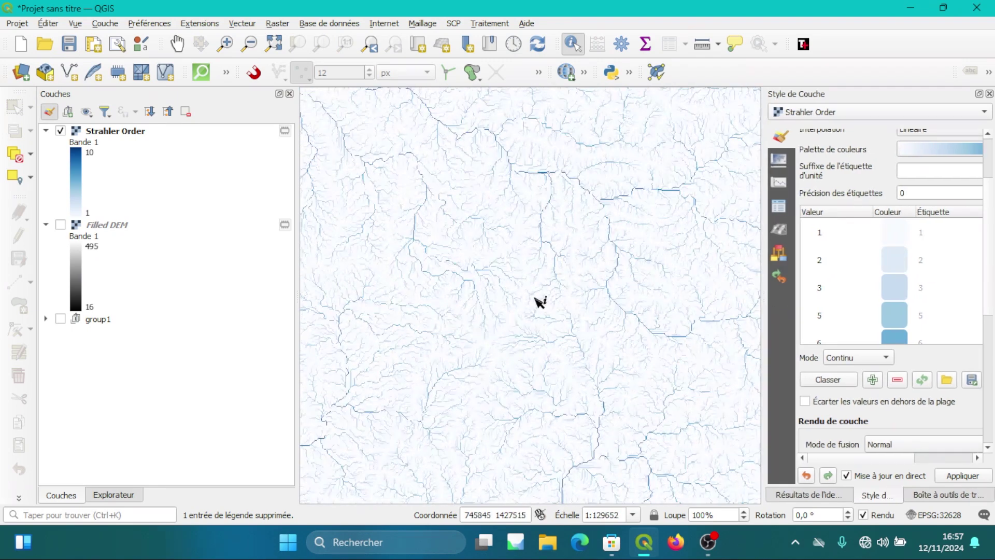
Step: Examine the main streams and their tributaries in the blue-styled Strahler Order raster, including the north-western end
scroll(534, 280, "up", 1)
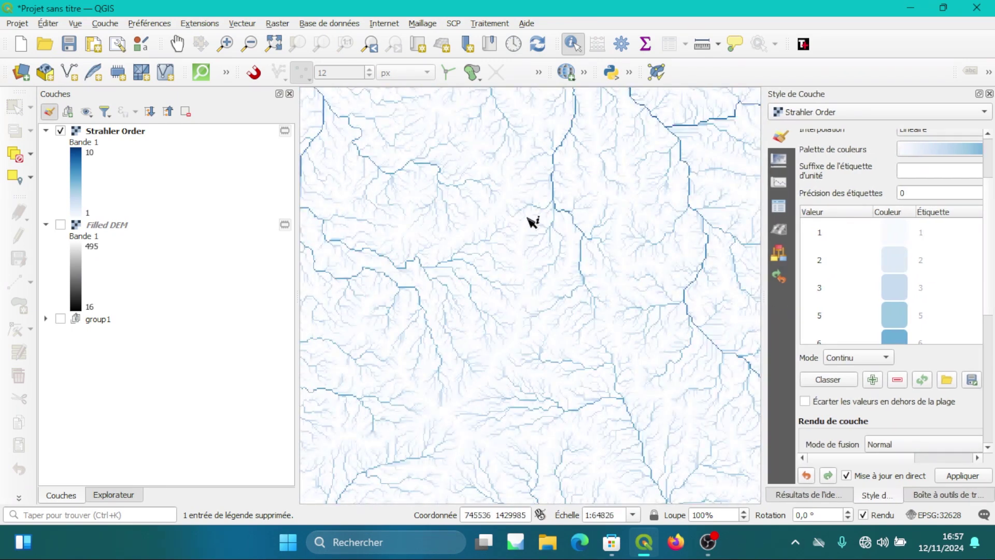
left_click(137, 133)
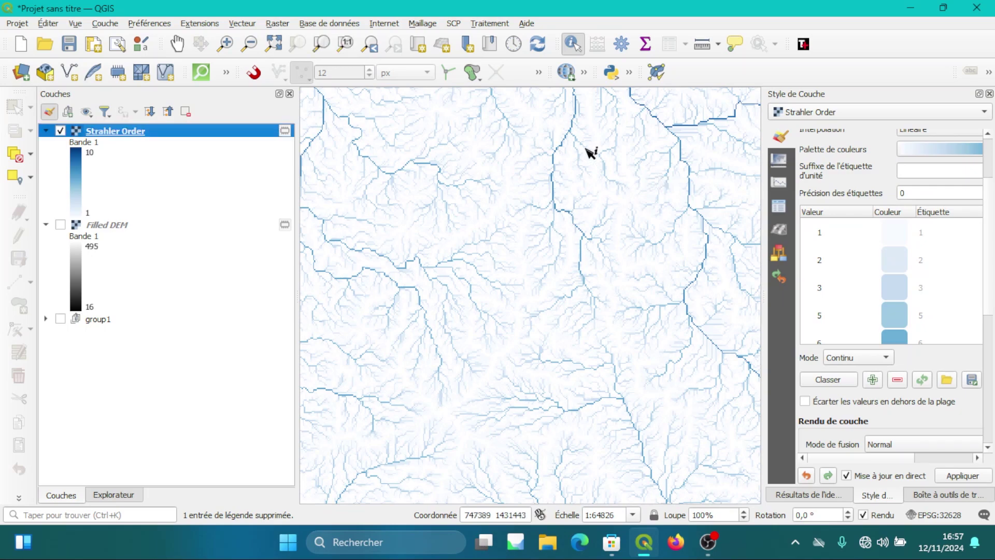
scroll(549, 166, "up", 1)
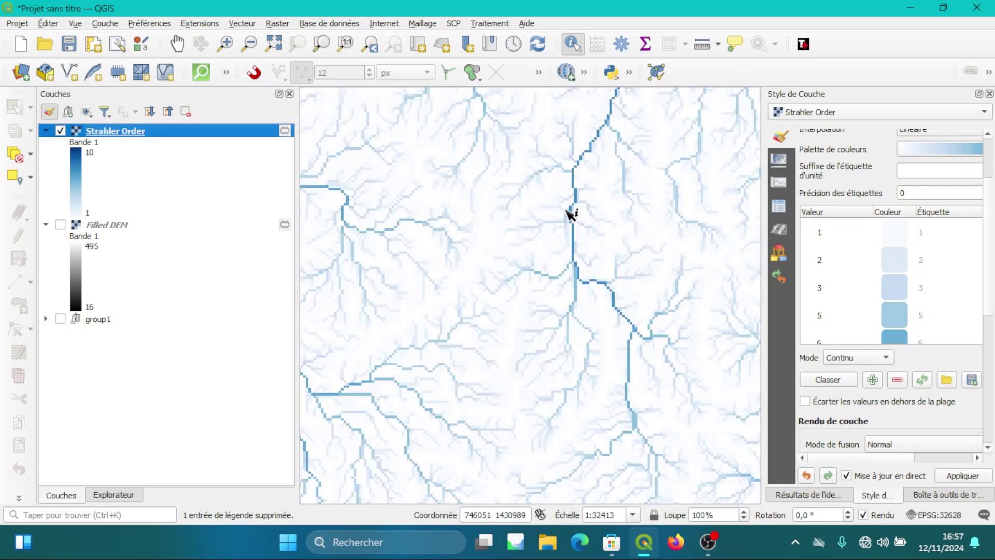
scroll(574, 222, "up", 1)
scroll(574, 221, "up", 2)
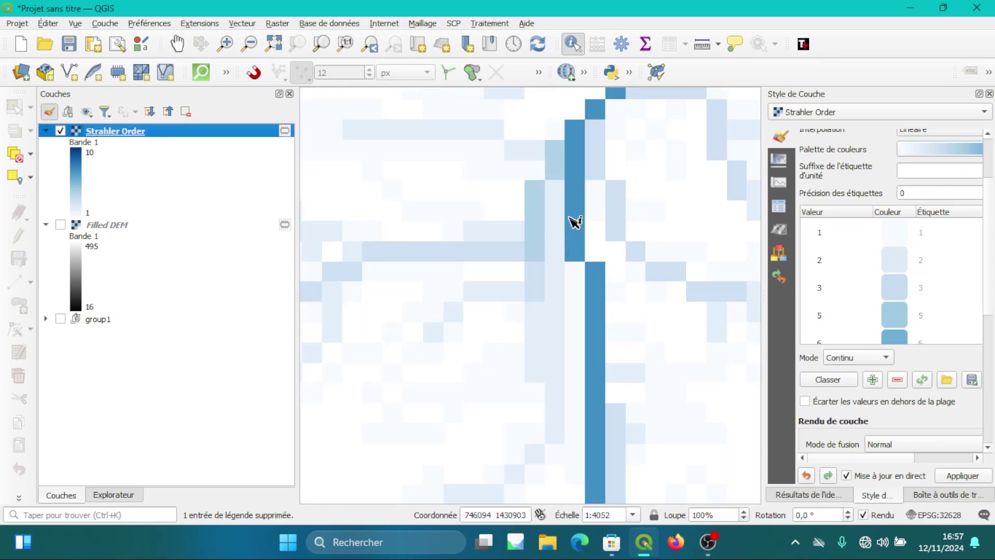
scroll(579, 246, "down", 6)
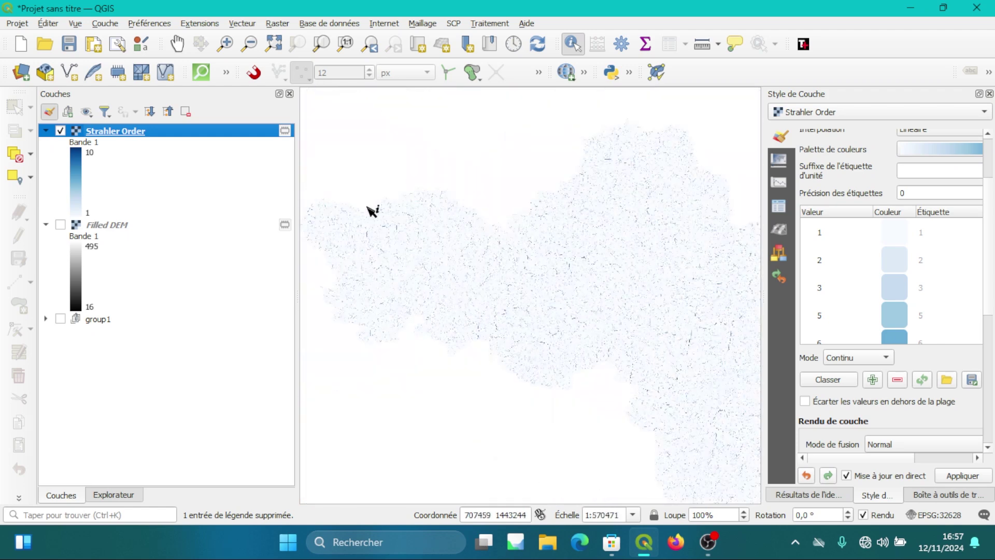
scroll(371, 220, "up", 2)
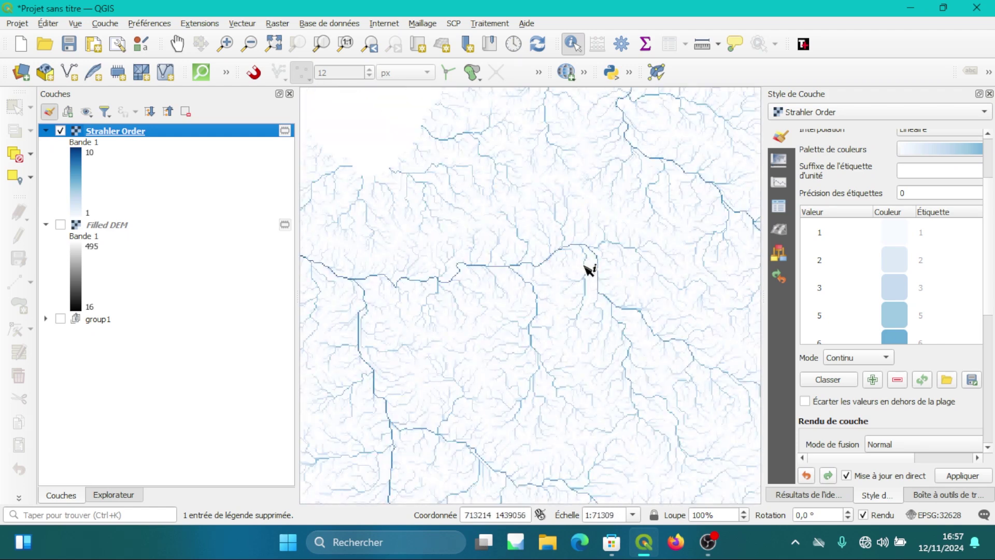
scroll(590, 270, "down", 2)
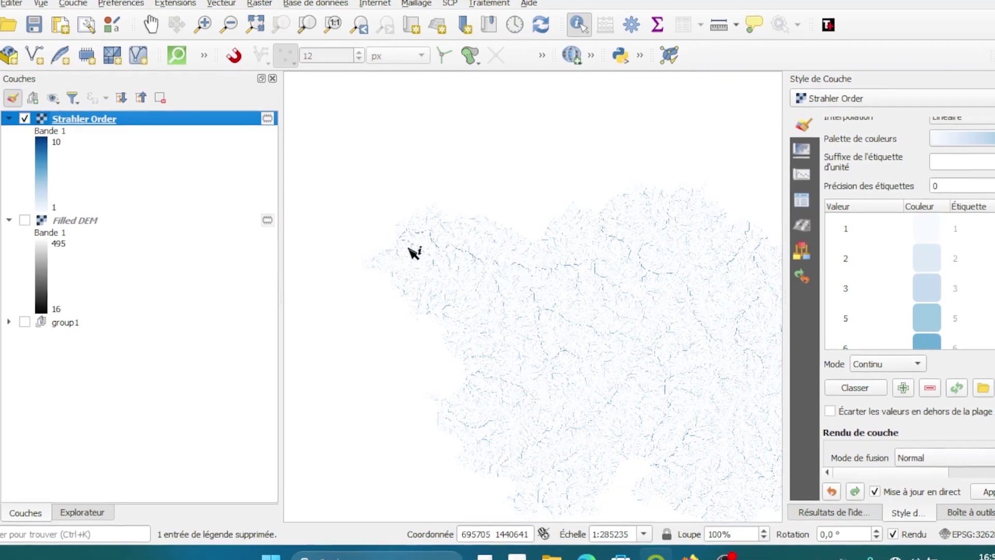
scroll(414, 253, "up", 2)
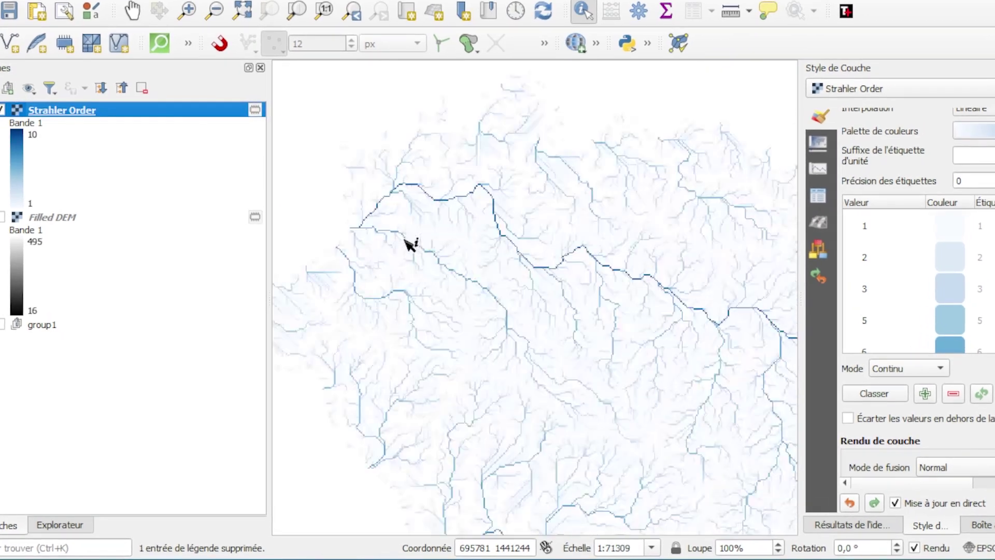
scroll(410, 245, "down", 1)
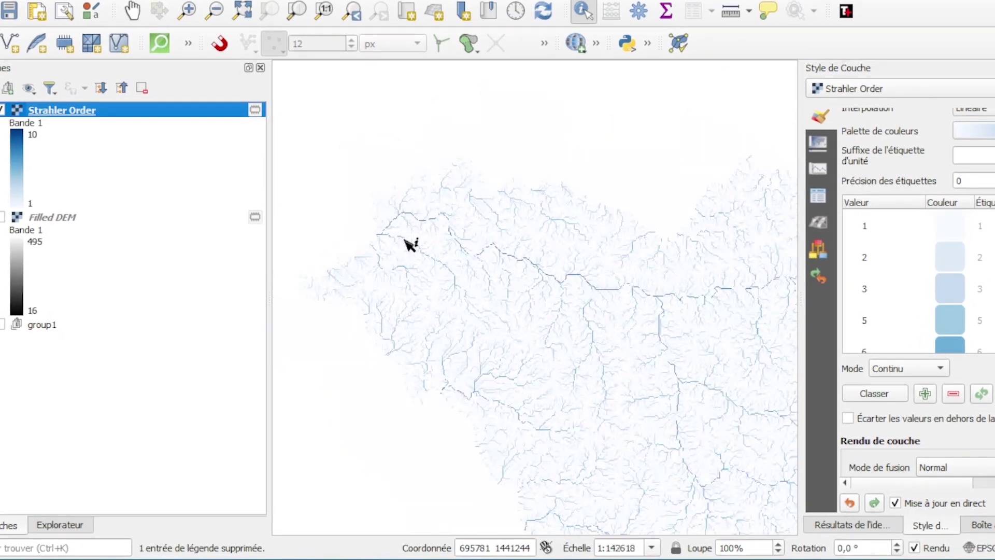
scroll(518, 300, "up", 1)
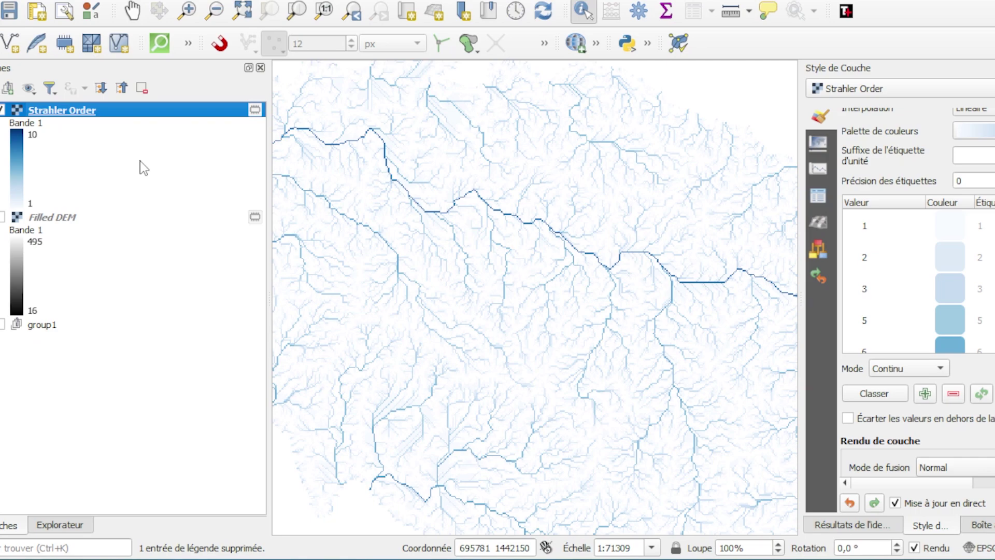
Step: Examine the main dark-blue stream in the Strahler Order raster, from its individual pixels to its north-western end
scroll(519, 200, "up", 3)
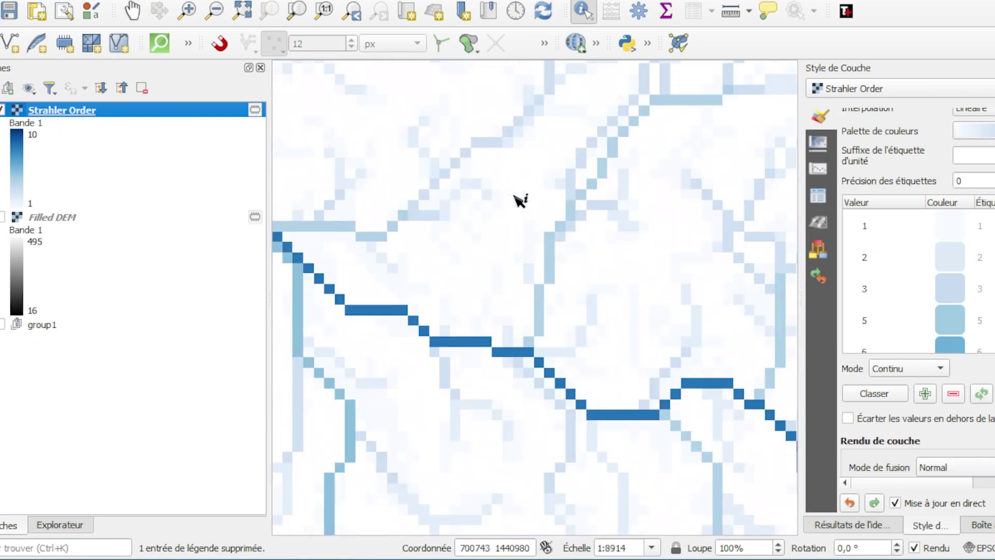
scroll(521, 200, "down", 2)
scroll(521, 200, "down", 1)
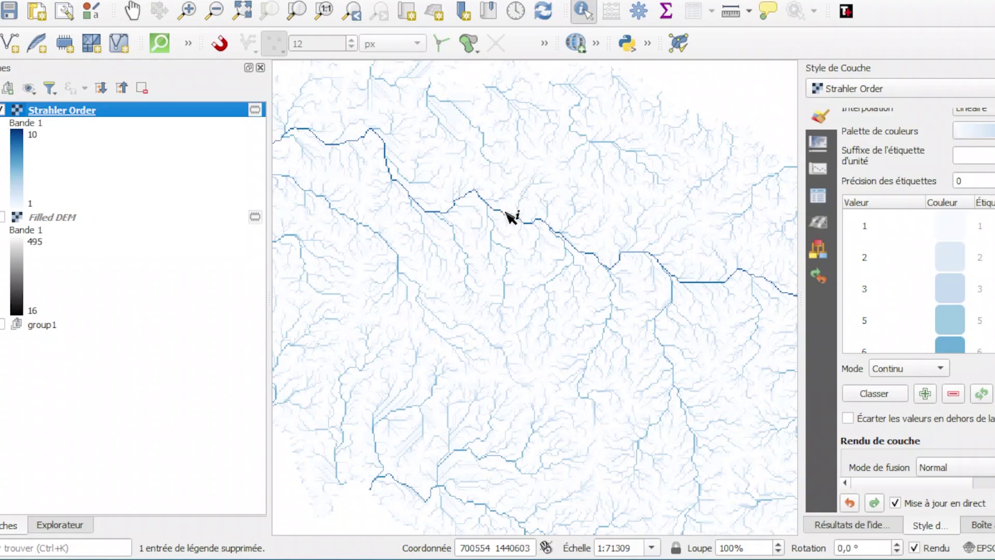
scroll(511, 216, "up", 4)
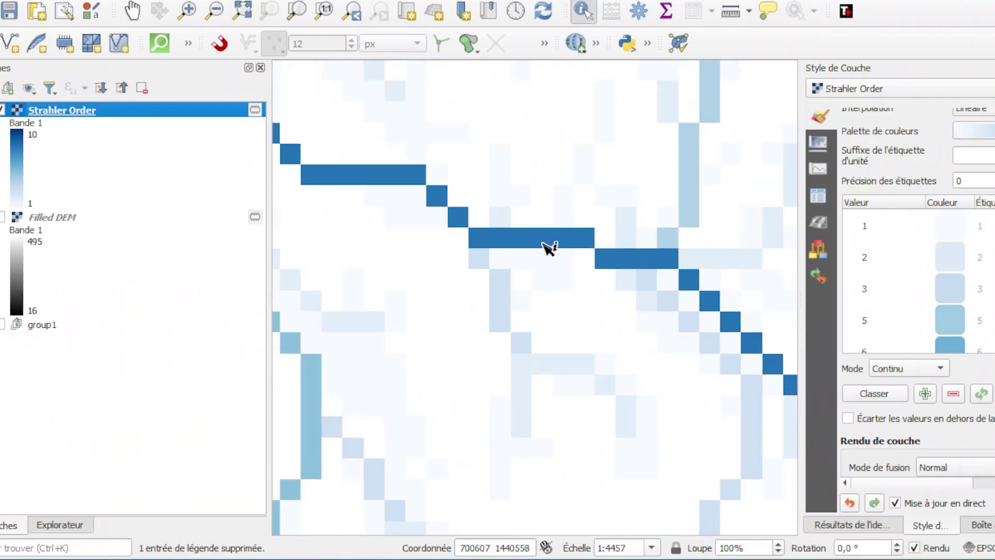
scroll(549, 246, "down", 6)
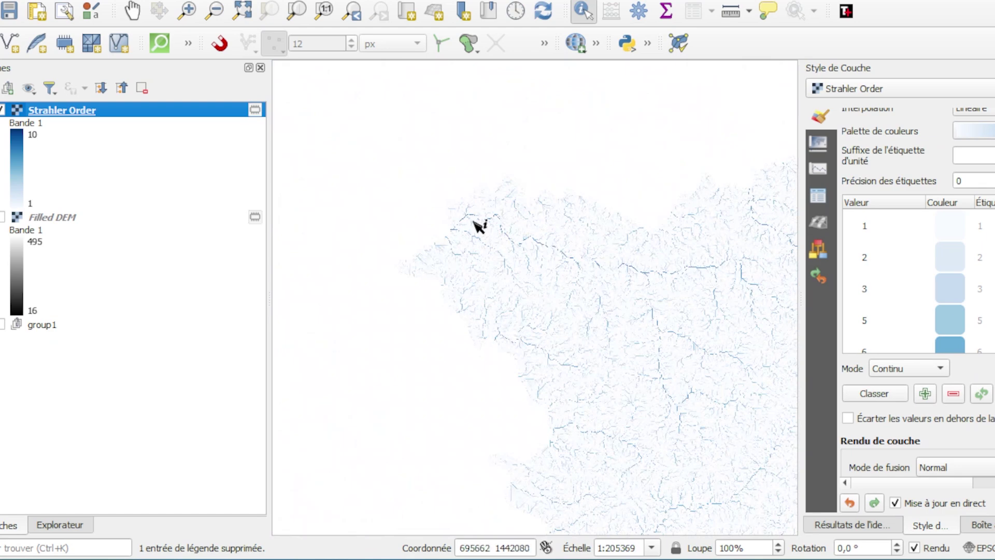
scroll(484, 225, "up", 1)
scroll(435, 246, "up", 1)
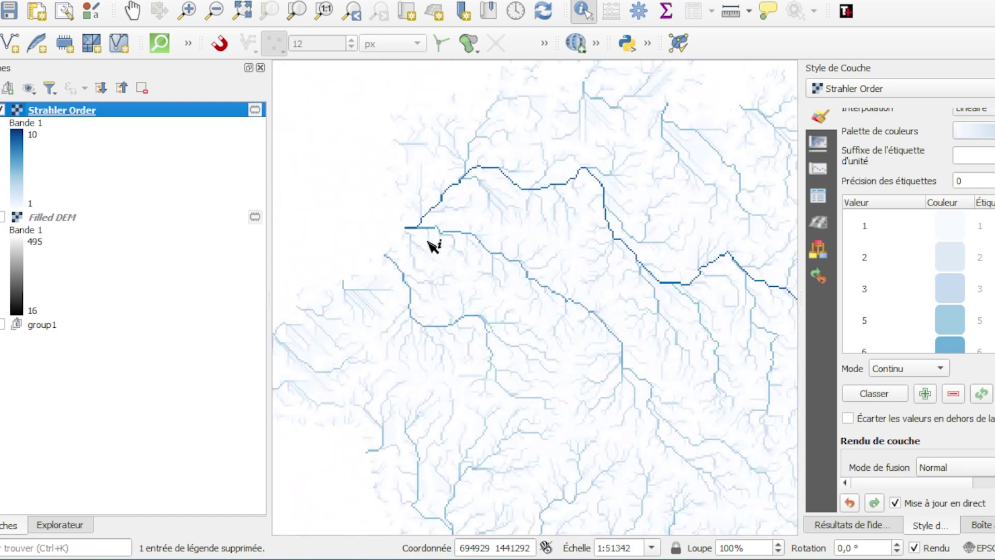
scroll(505, 170, "up", 1)
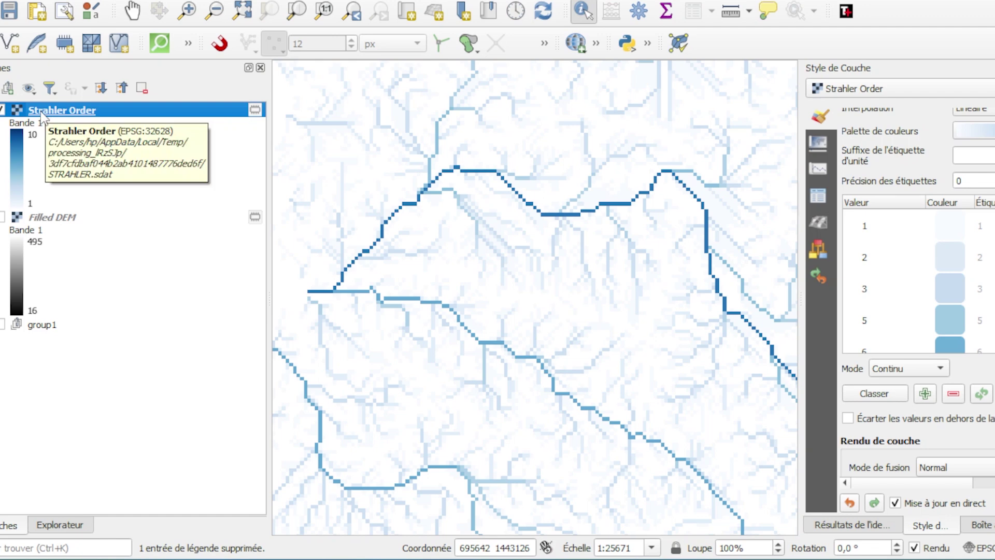
Step: Identify the Strahler order value of a pixel on the main stream and of another on its northern tributary
left_click(477, 171)
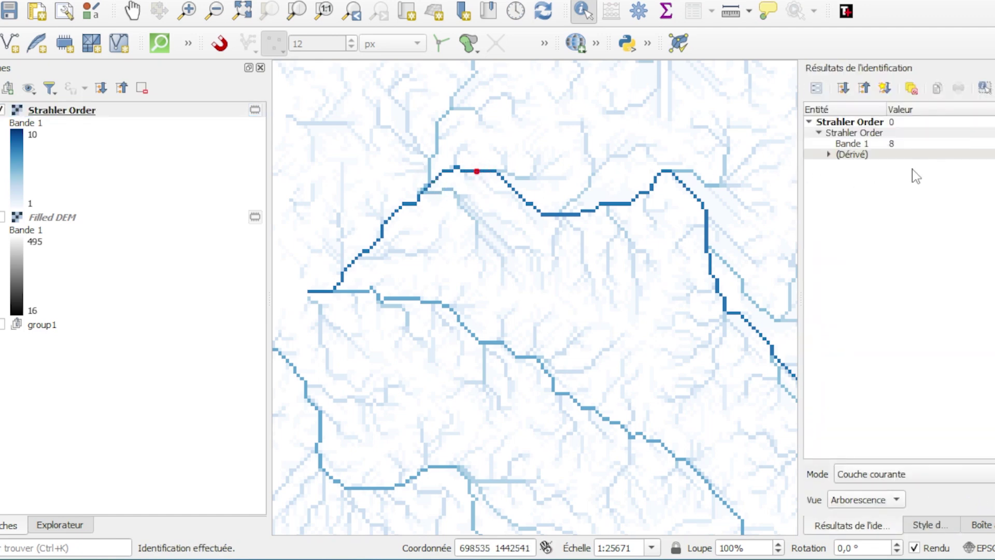
left_click(893, 145)
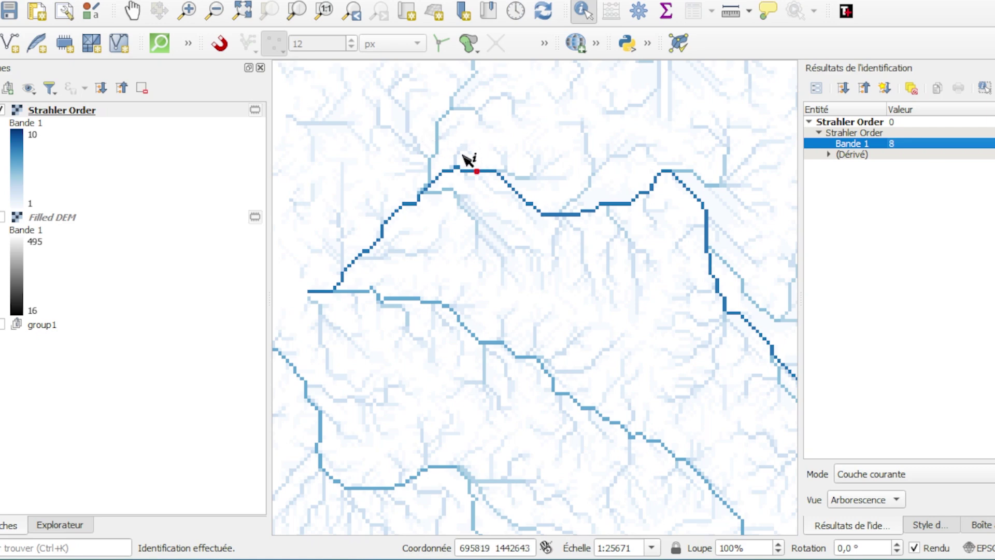
left_click(436, 135)
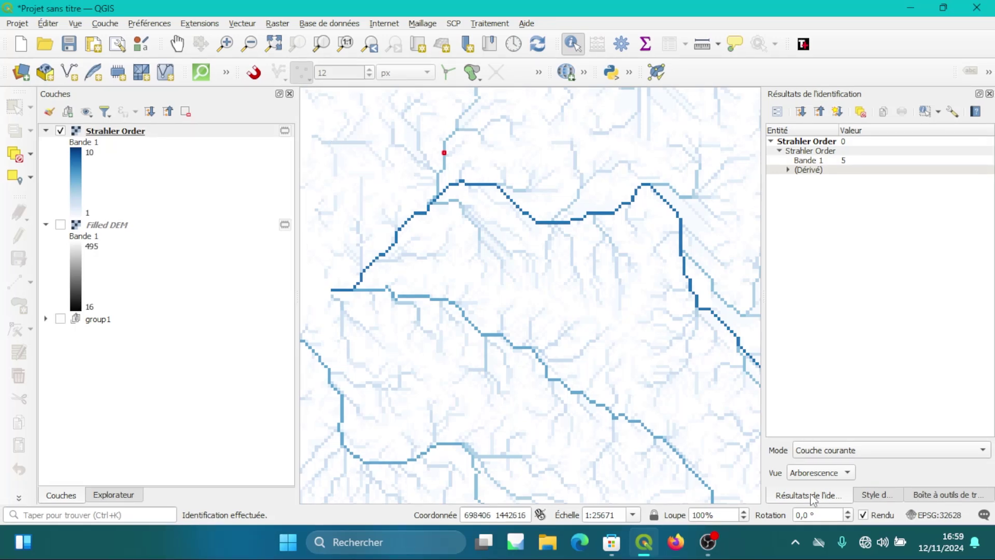
Step: Start the Channel network and drainage basins algorithm from Terrain Analysis - Channels with Filled DEM as the elevation
left_click(917, 494)
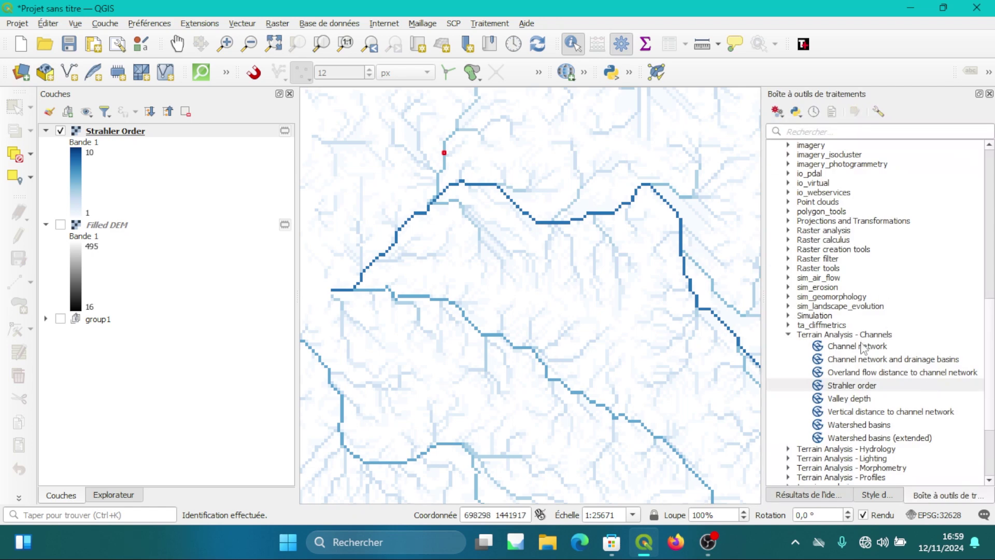
double_click(864, 359)
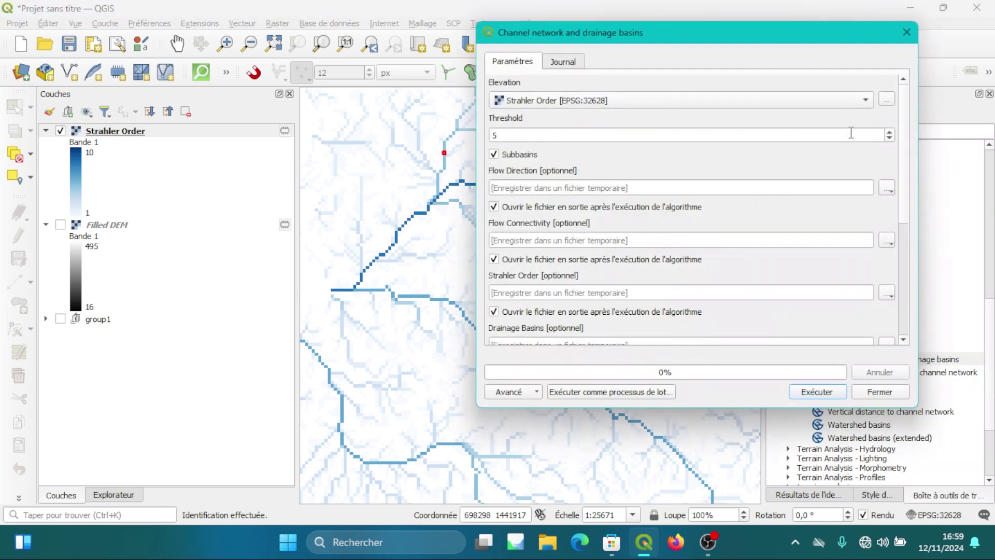
left_click_drag(814, 32, 636, 12)
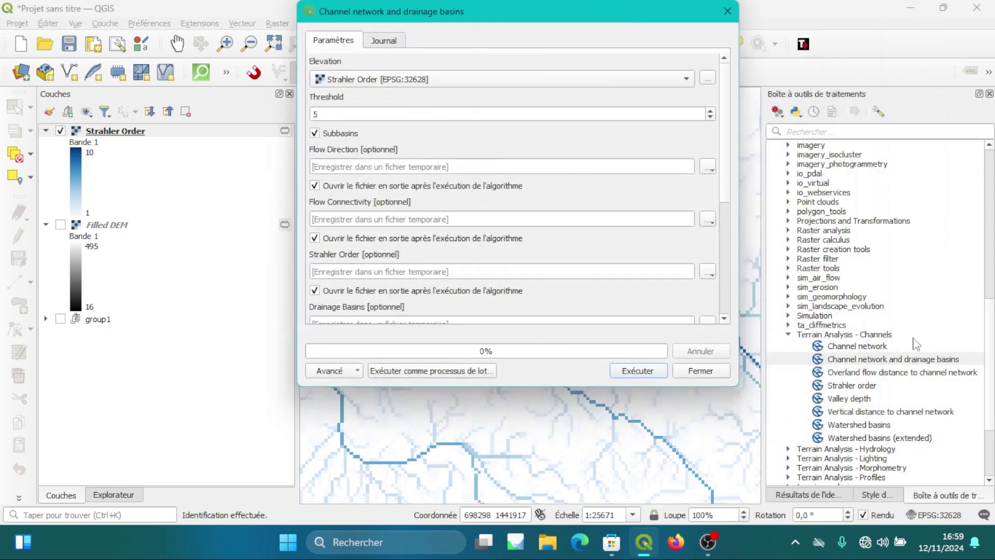
left_click(884, 362)
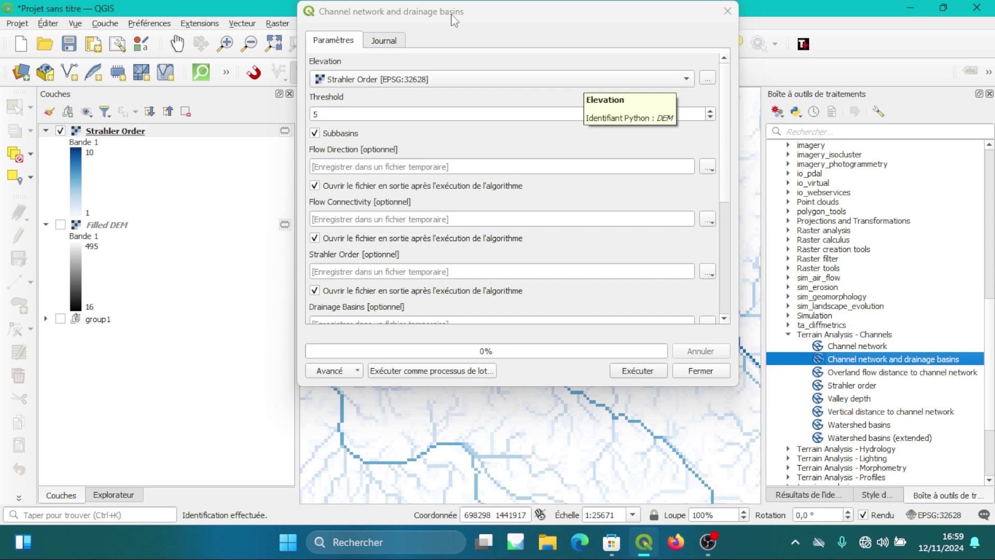
left_click_drag(453, 15, 670, 32)
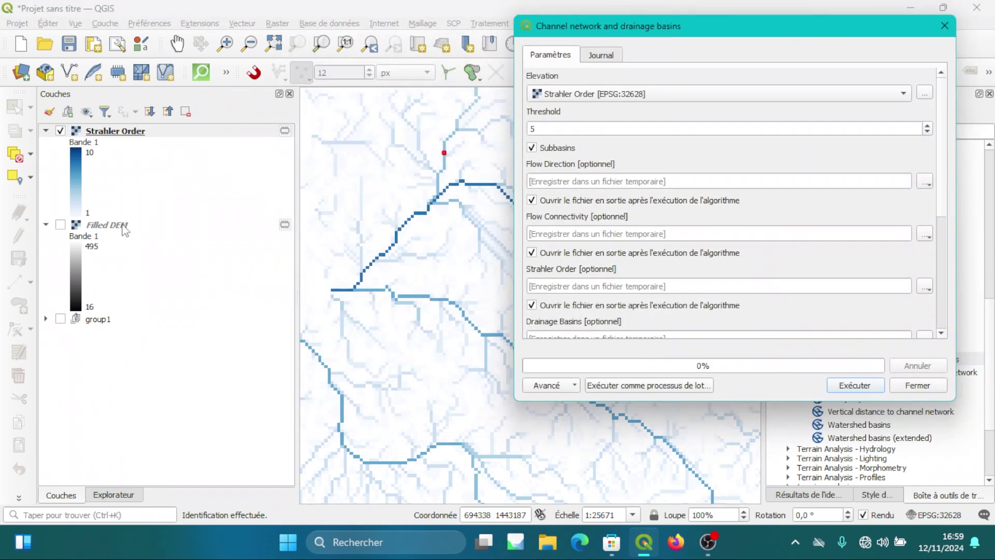
left_click_drag(111, 225, 590, 92)
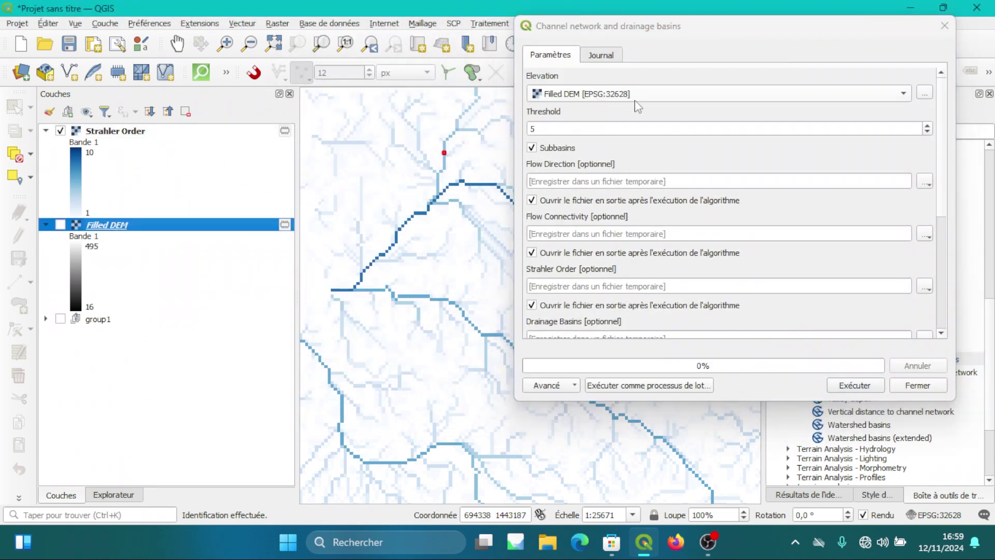
left_click(625, 102)
left_click(591, 94)
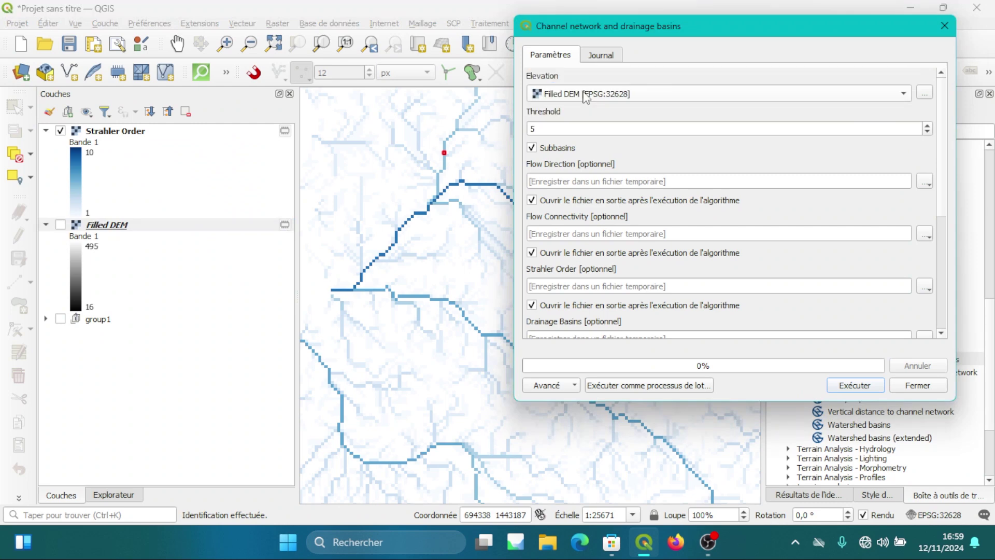
left_click(571, 124)
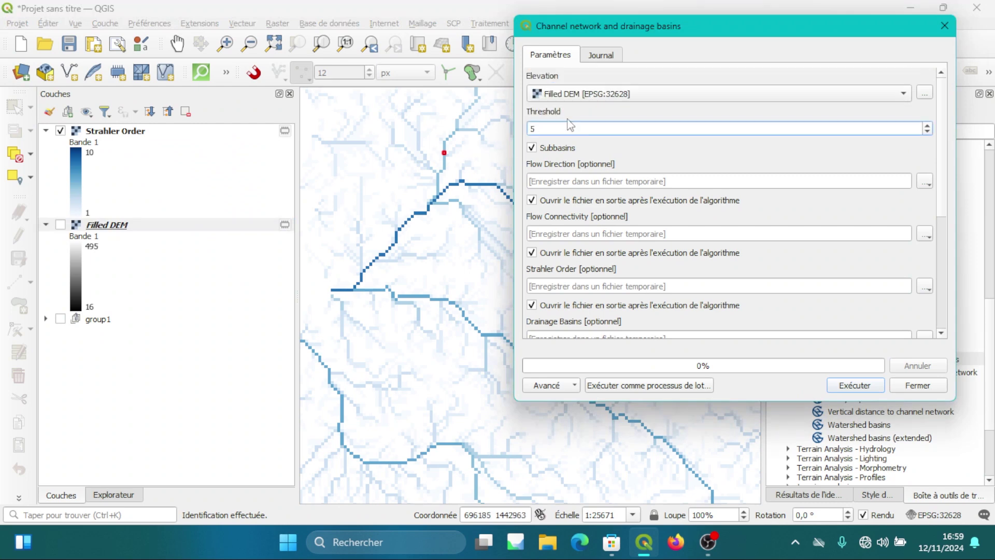
left_click_drag(666, 26, 545, 35)
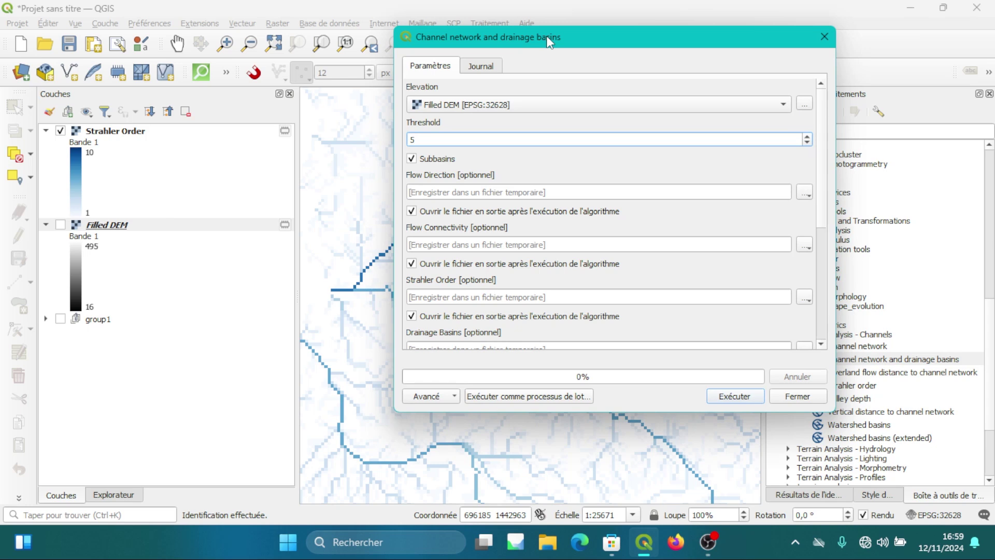
left_click_drag(547, 35, 674, 42)
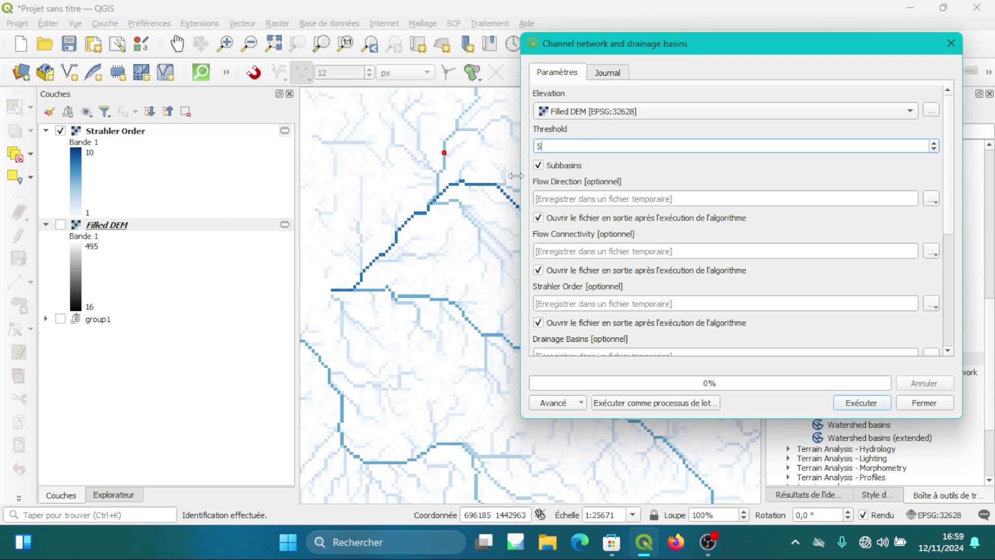
Step: Disable Subbasins and stop the Flow Direction and Flow Connectivity outputs from being loaded after execution
left_click(571, 169)
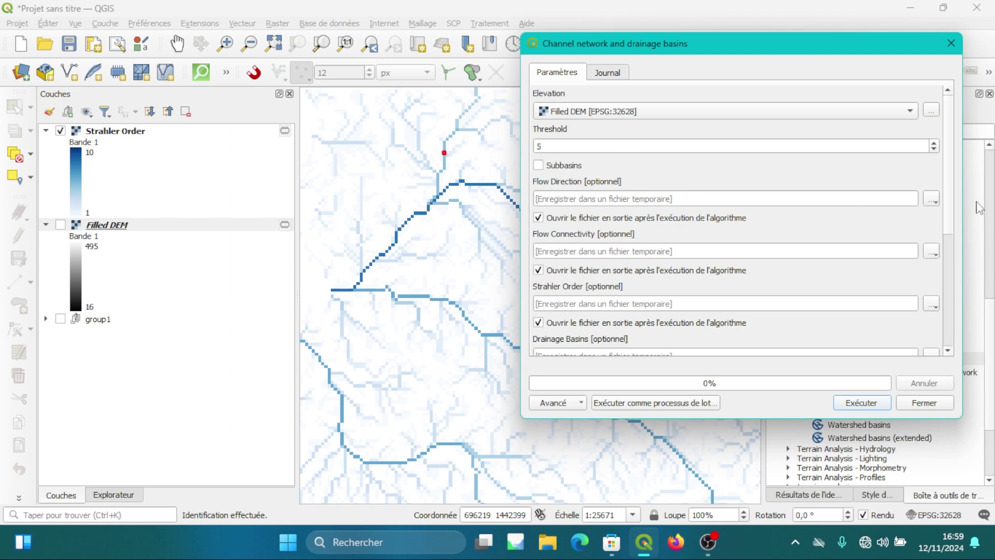
scroll(946, 258, "down", 5)
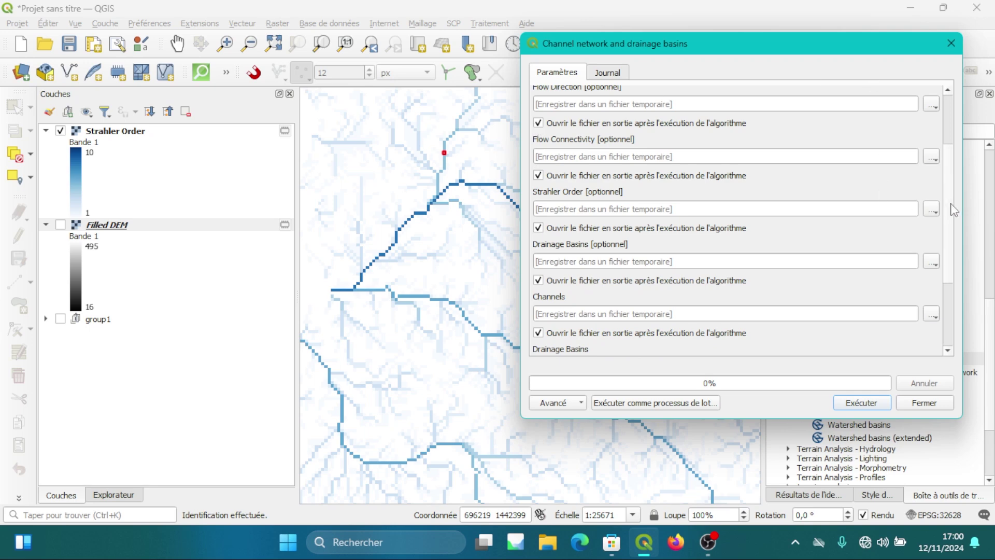
scroll(951, 196, "up", 1)
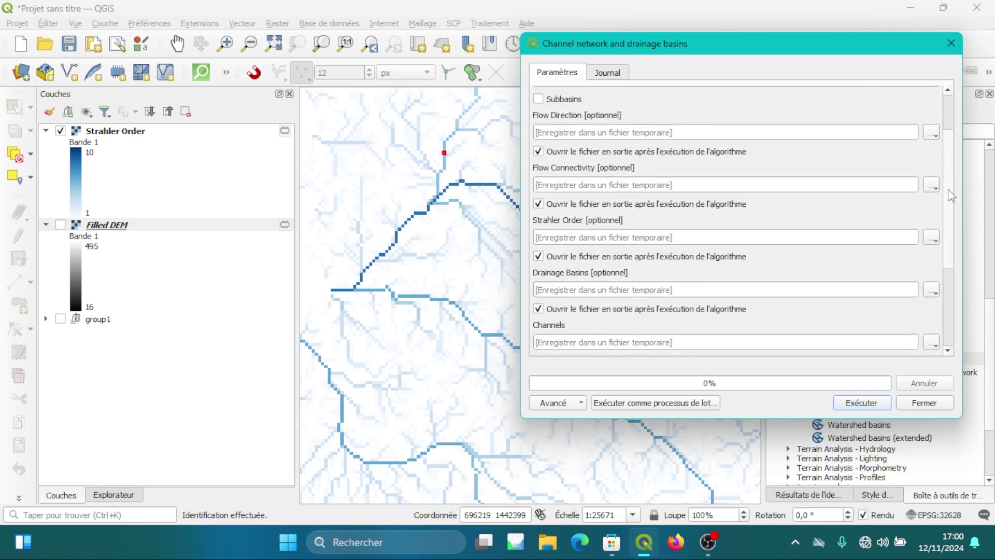
left_click(539, 152)
left_click(539, 205)
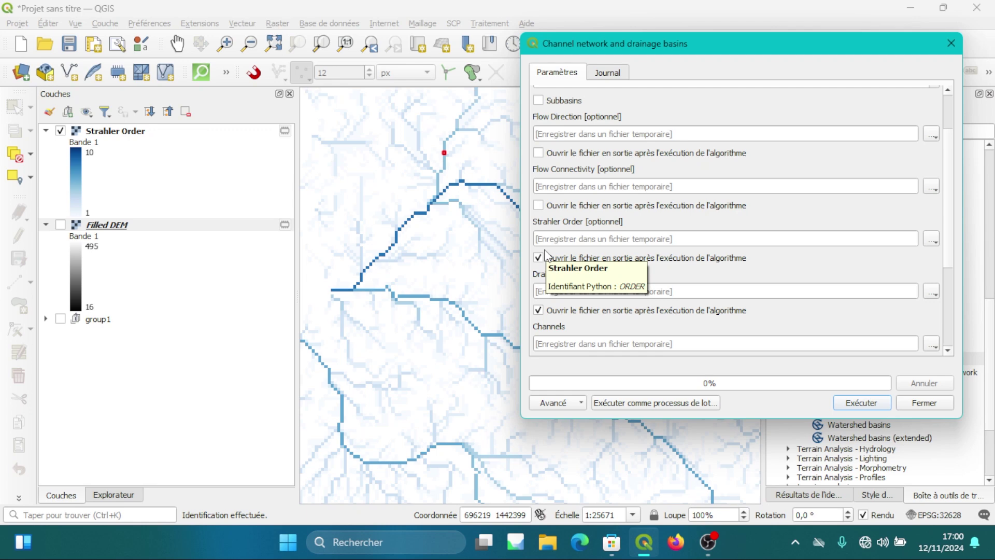
Step: Set the channel network threshold to 6
left_click_drag(951, 210, 954, 170)
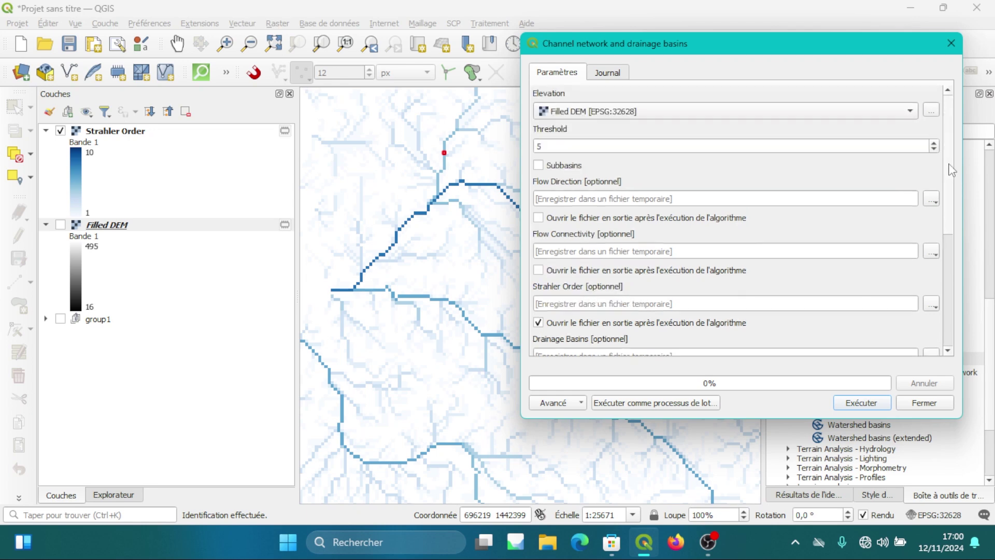
left_click(627, 145)
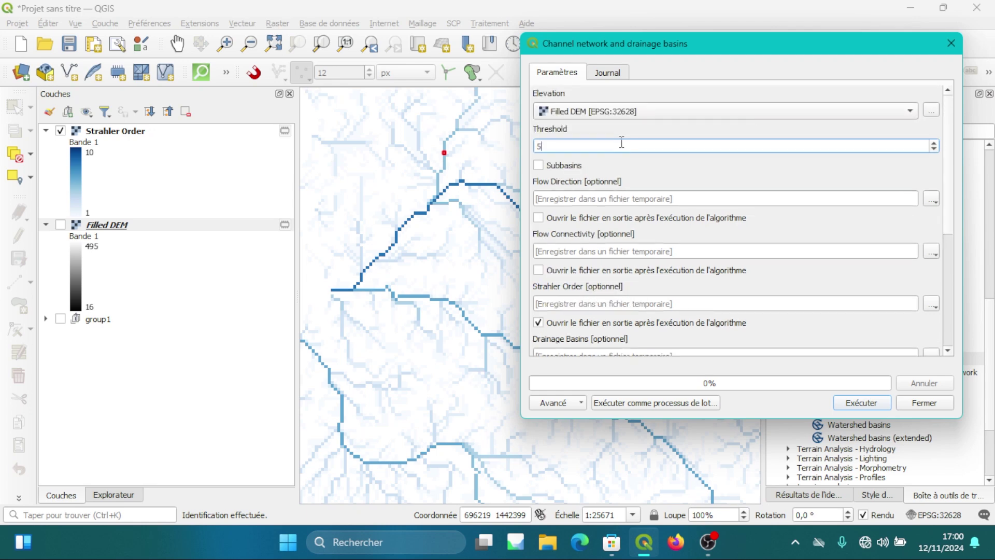
double_click(618, 145)
left_click(696, 147)
key("BackSpace")
type("6")
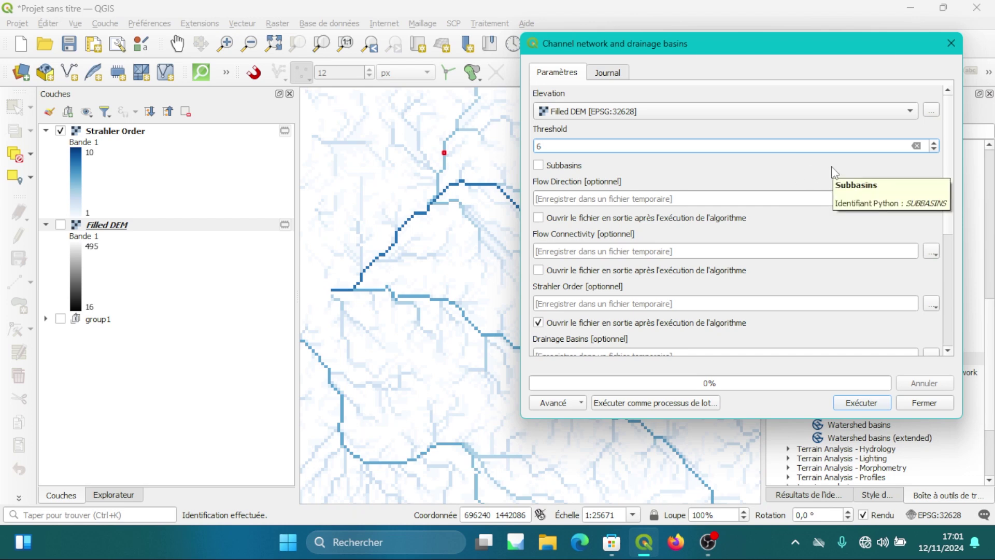
Step: Run Channel network and drainage basins with temporary outputs, loading Strahler Order, both Drainage Basins, Channels and Junctions, and close the dialog
scroll(952, 217, "down", 2)
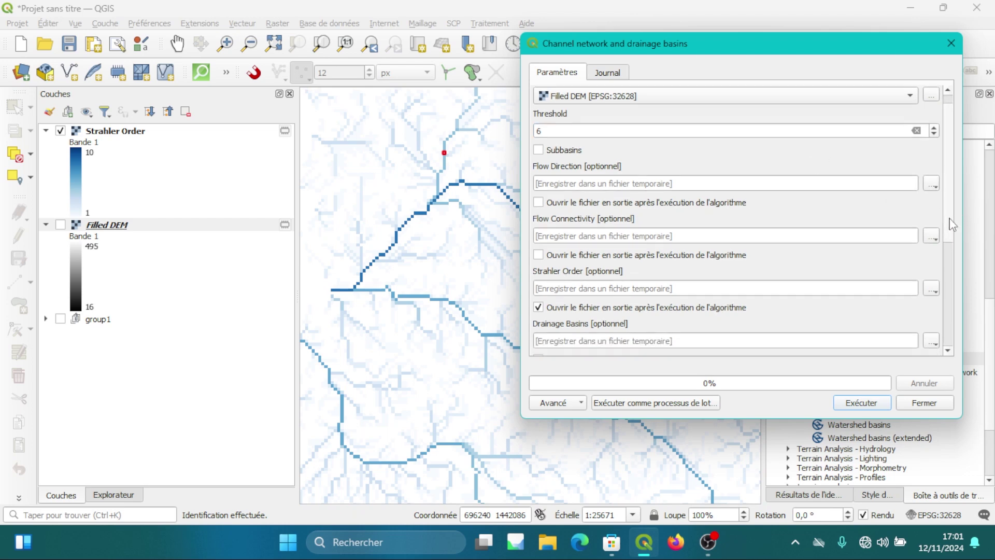
scroll(951, 254, "down", 4)
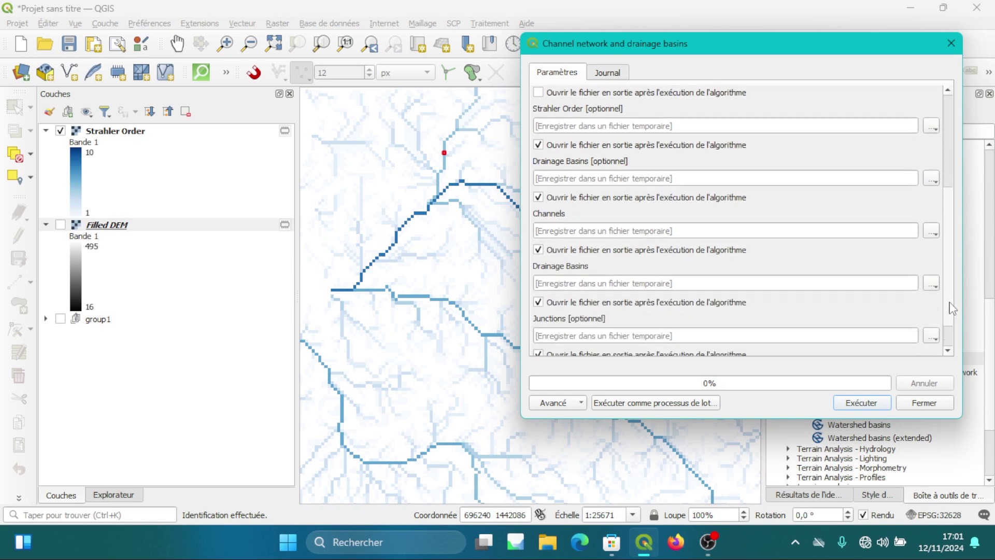
scroll(953, 318, "up", 1)
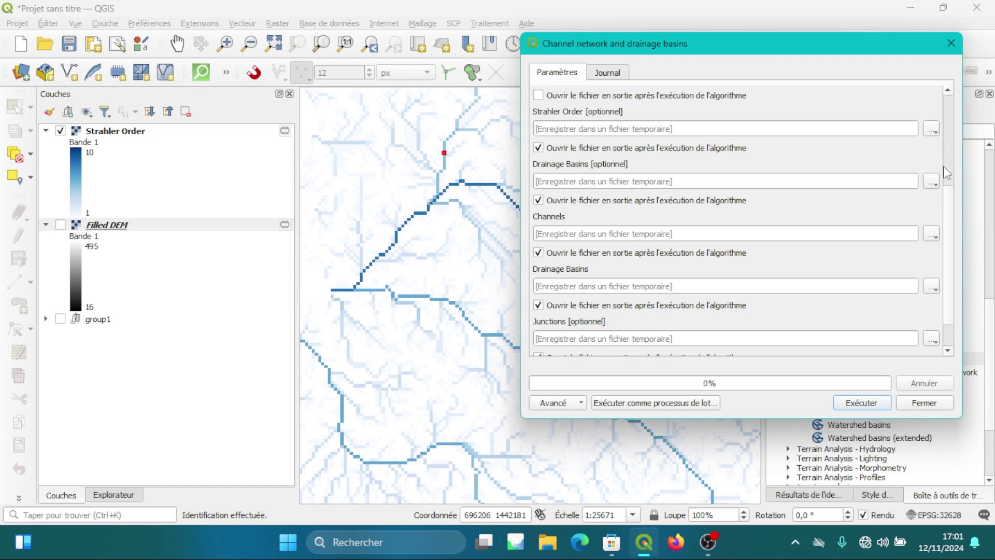
scroll(951, 178, "up", 2)
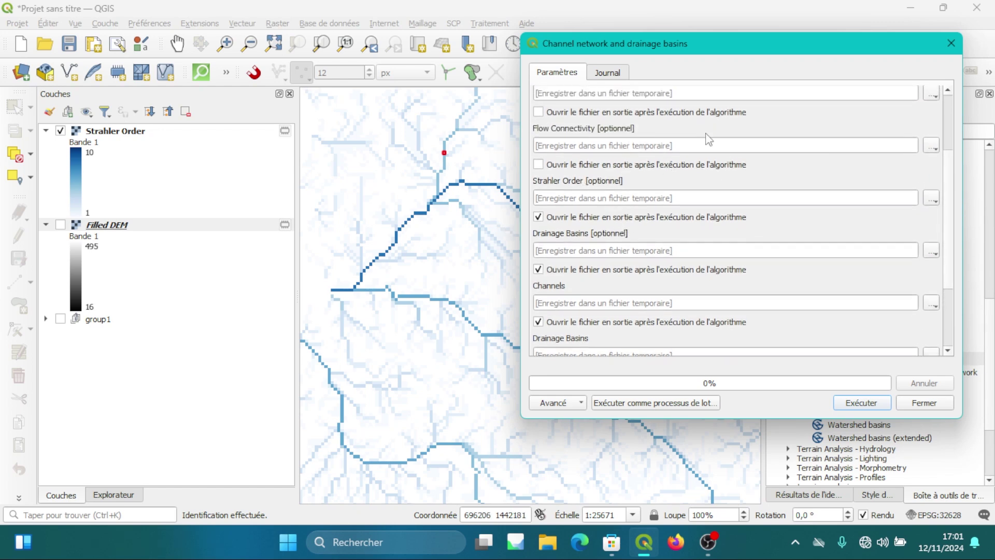
scroll(950, 213, "down", 2)
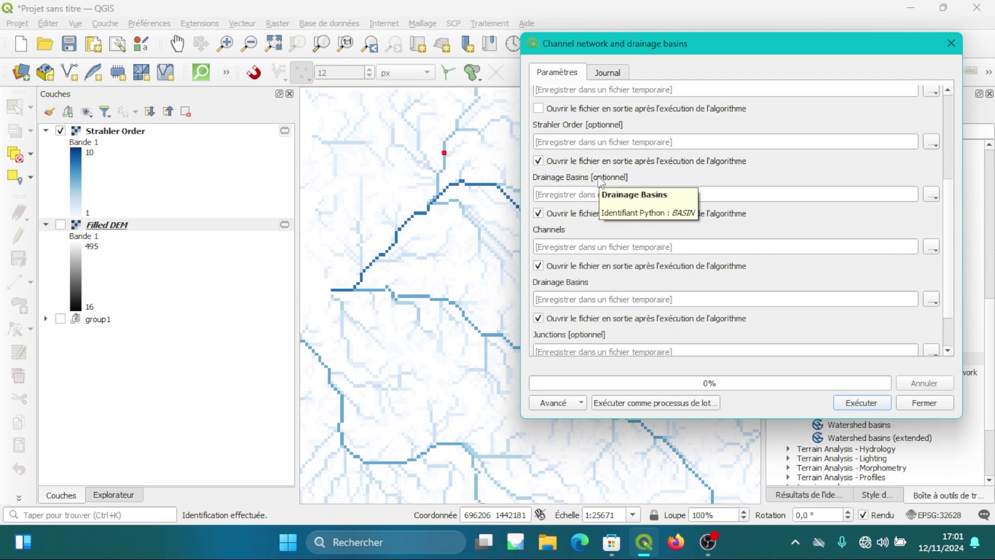
scroll(953, 249, "down", 2)
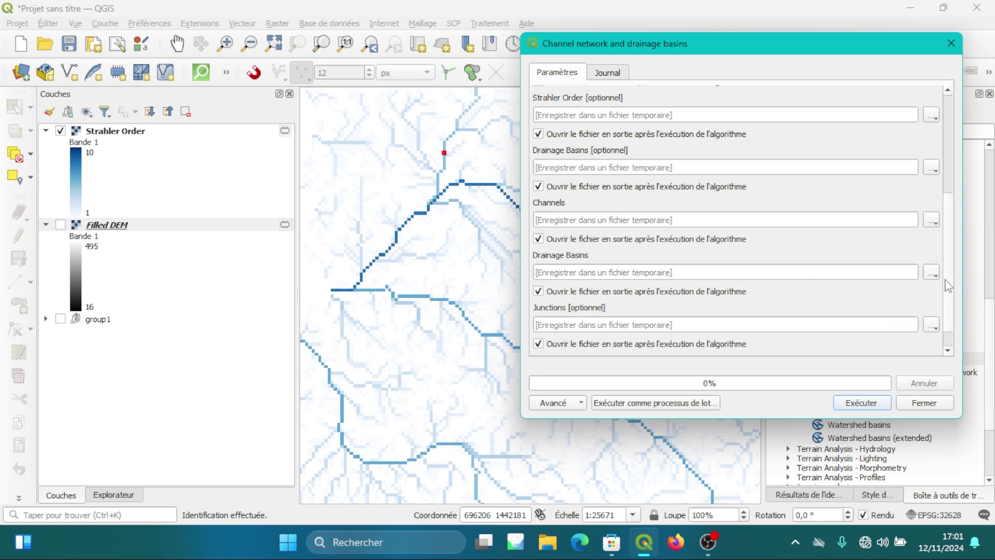
scroll(947, 286, "down", 2)
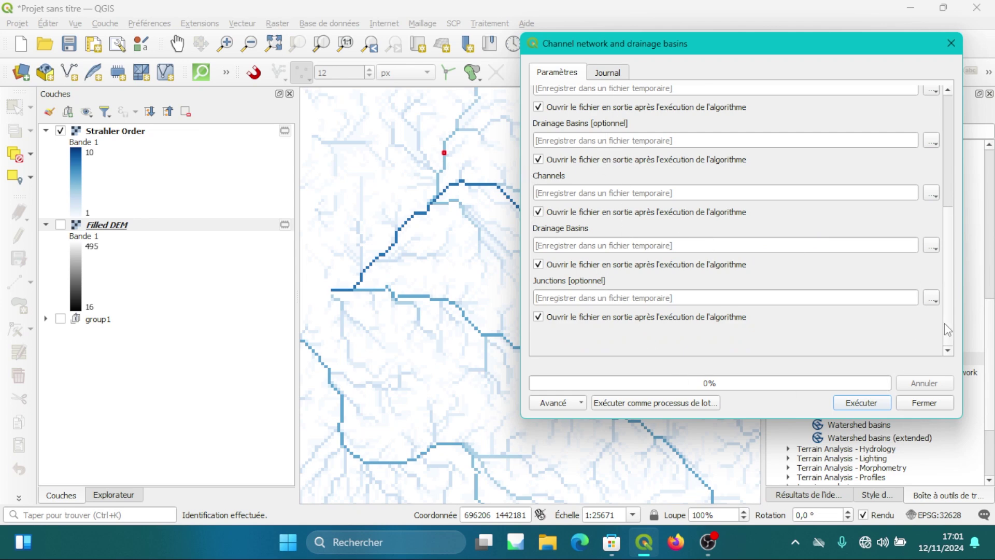
left_click_drag(950, 329, 956, 352)
left_click(862, 403)
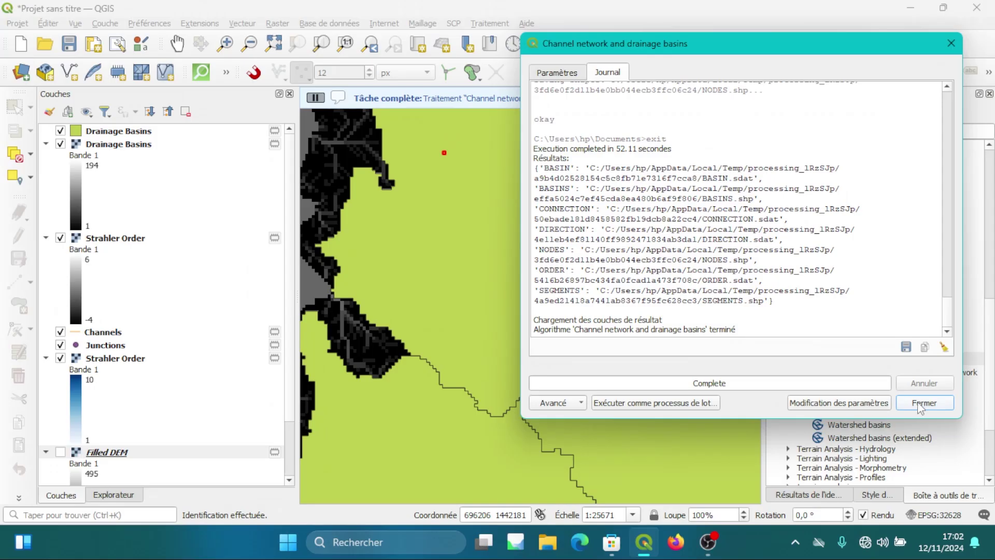
left_click(924, 402)
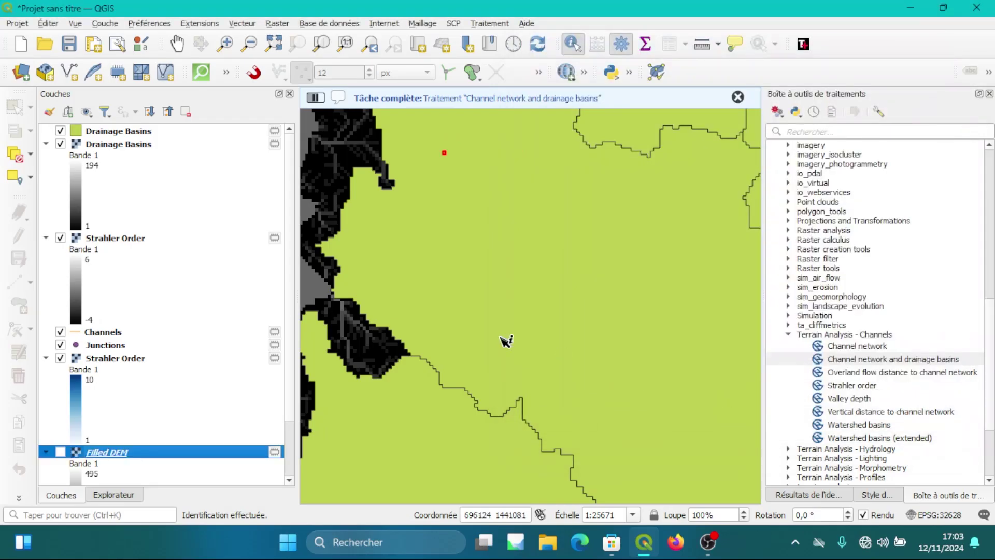
Step: Dismiss the task completion message and examine the drainage basin polygons over the whole study area
scroll(506, 337, "down", 2)
left_click(738, 97)
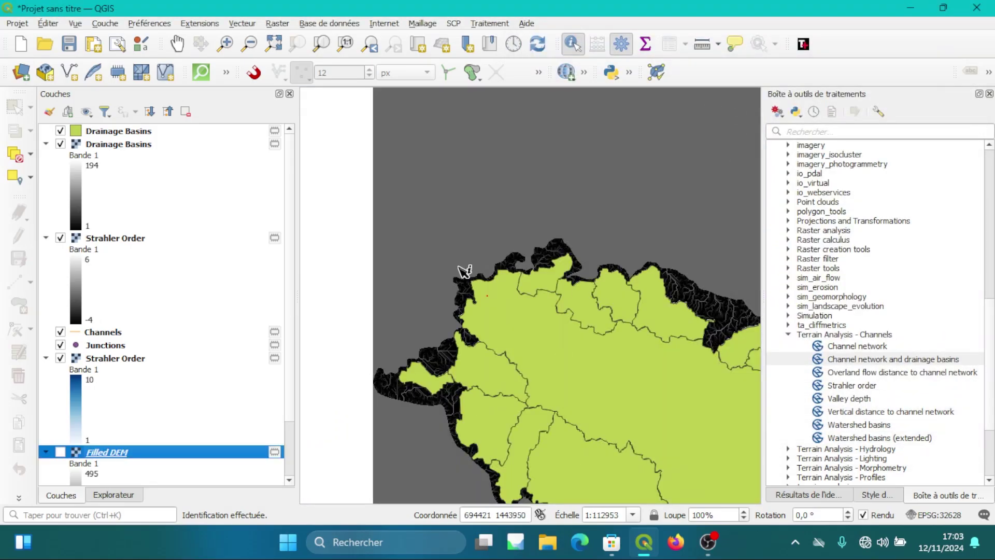
scroll(465, 269, "down", 2)
scroll(464, 271, "down", 2)
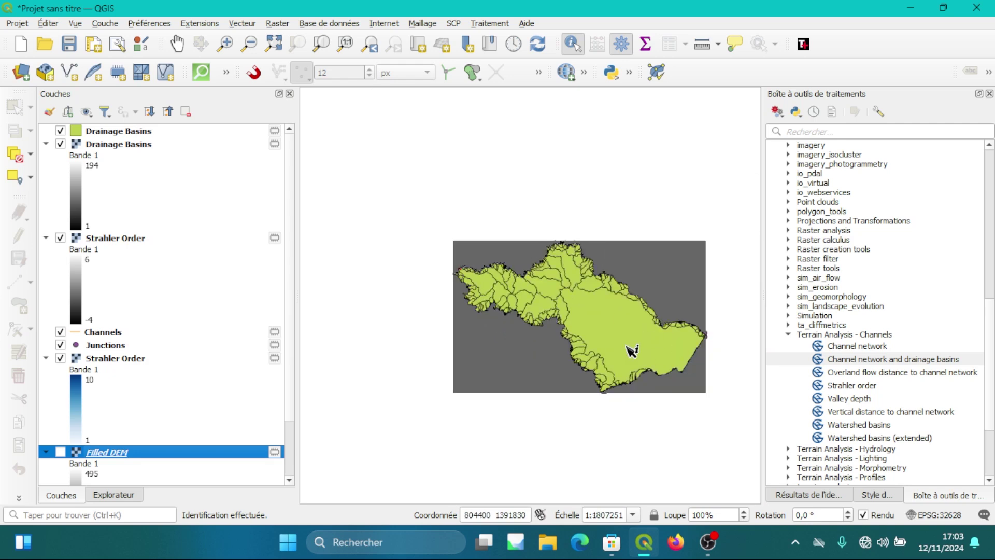
scroll(633, 349, "up", 2)
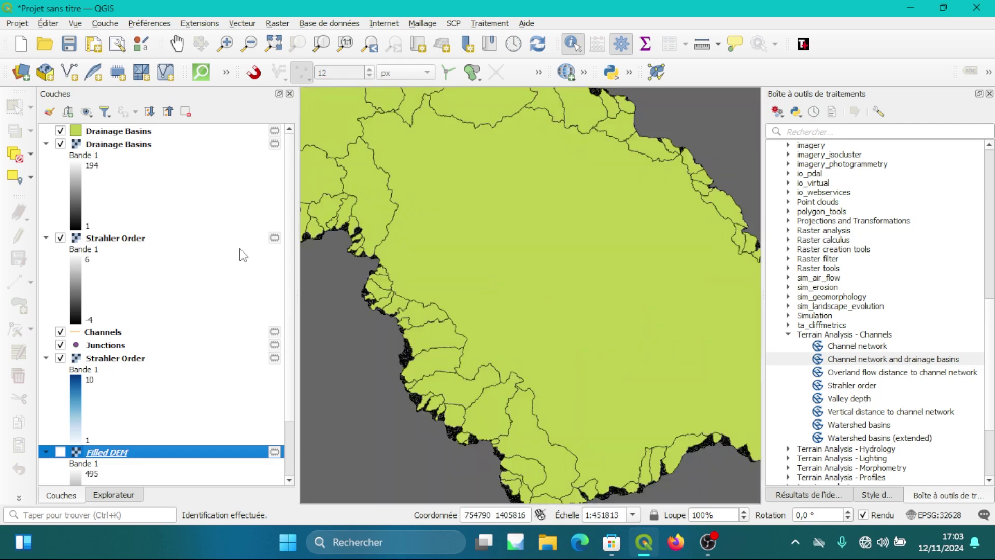
scroll(243, 256, "down", 1)
scroll(243, 256, "up", 1)
Step: Move the Channels and Junctions layers above the Drainage Basins polygons, with Junctions at the very top
left_click(129, 335)
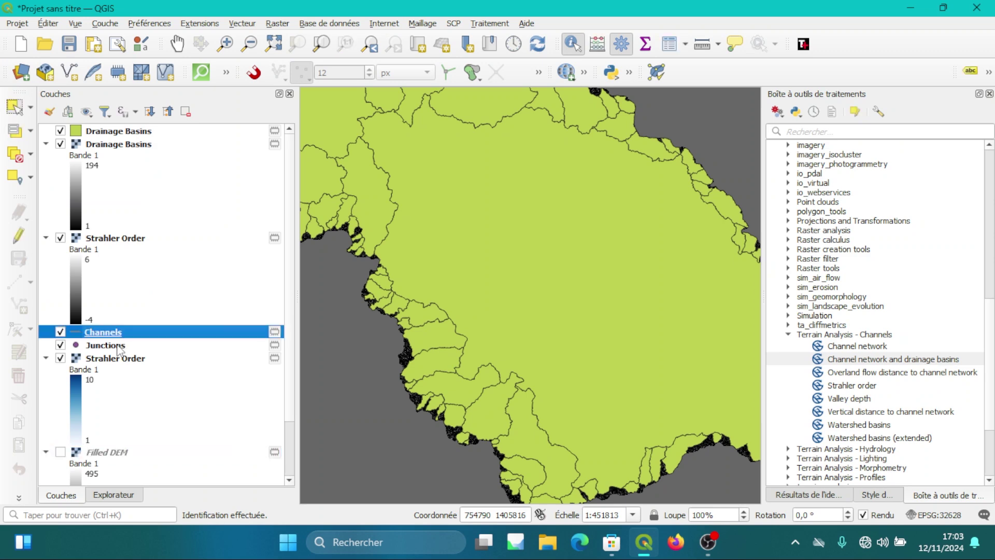
left_click(106, 345, "ctrl")
left_click_drag(116, 348, 162, 130)
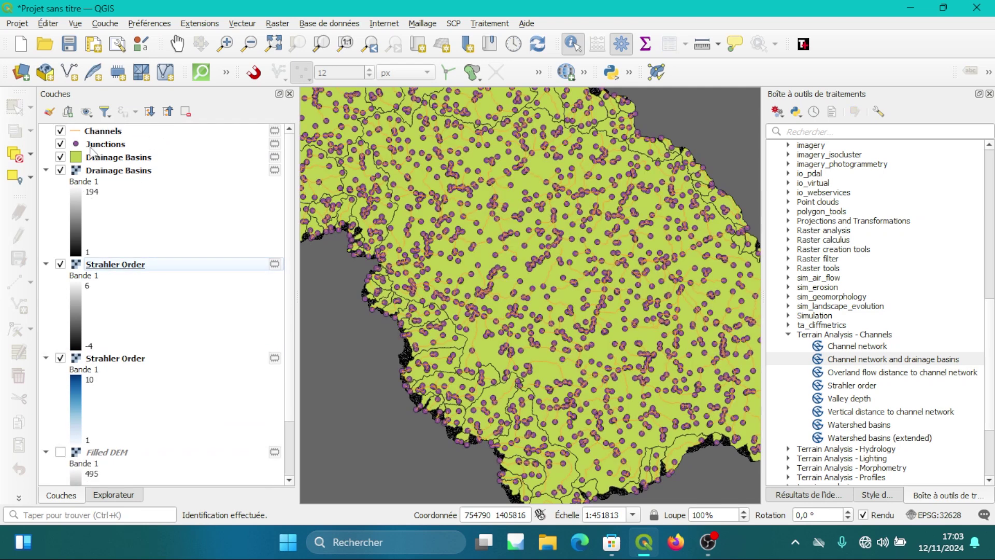
left_click_drag(114, 149, 113, 134)
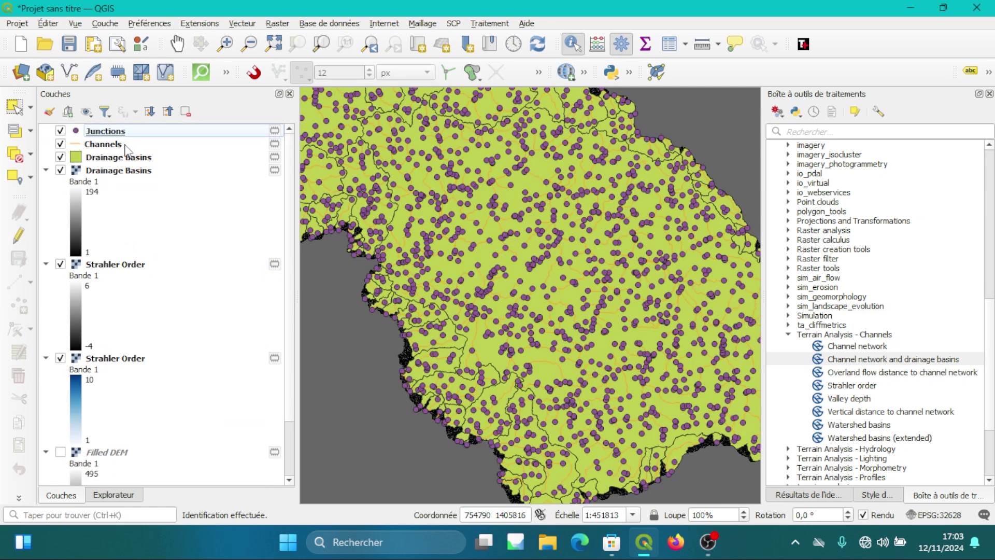
Step: Group the Drainage Basins raster with the greyscale Strahler Order raster directly below it
left_click(123, 173)
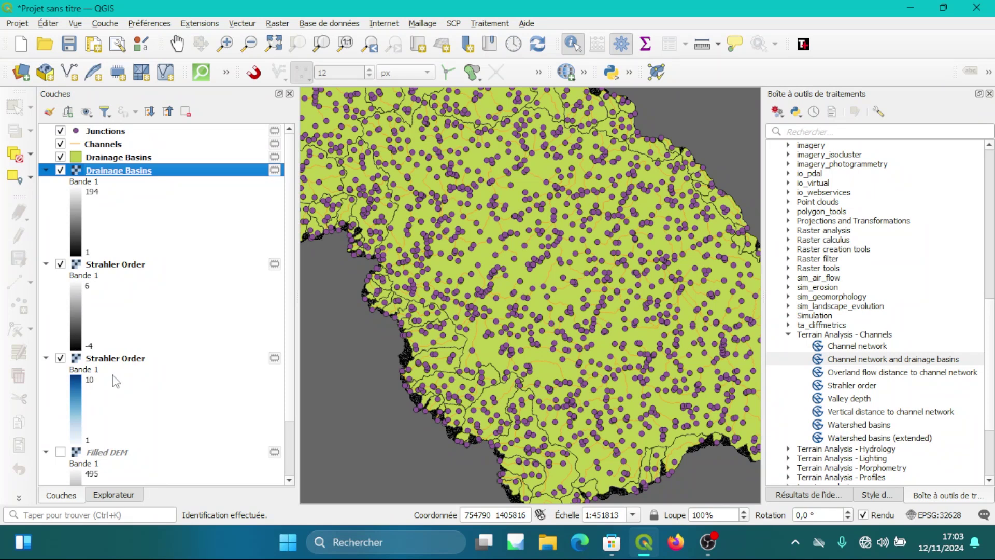
left_click(117, 363, "shift")
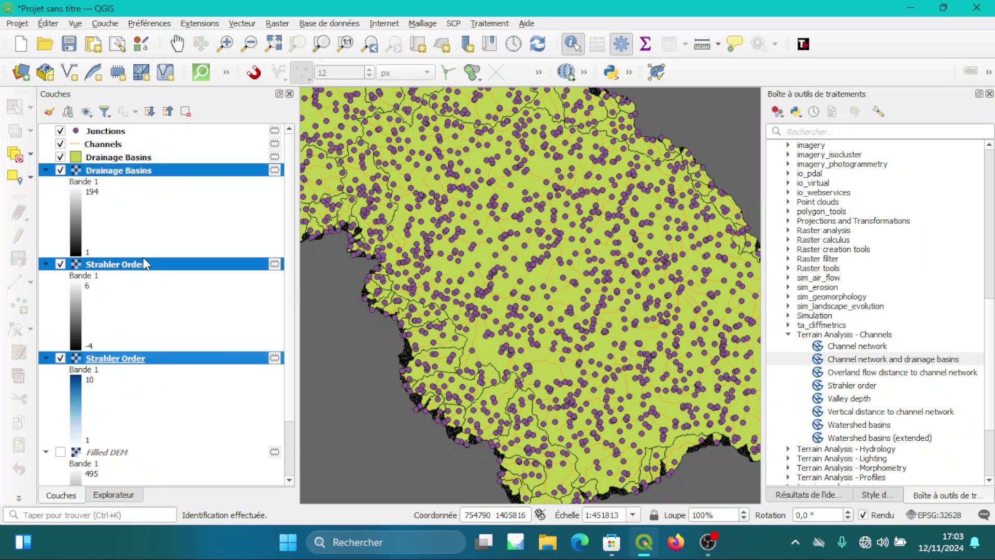
left_click(145, 264)
left_click(123, 173, "ctrl")
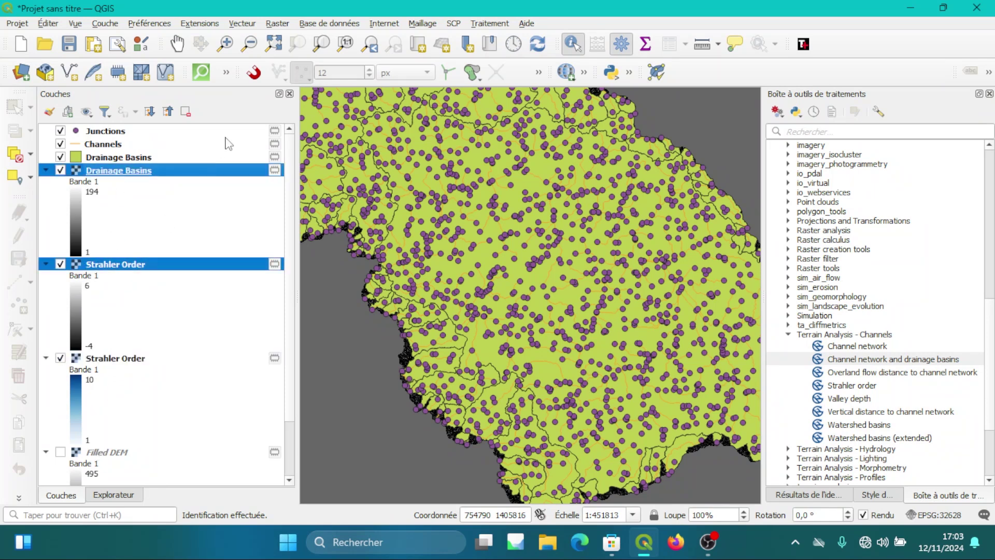
left_click(68, 111)
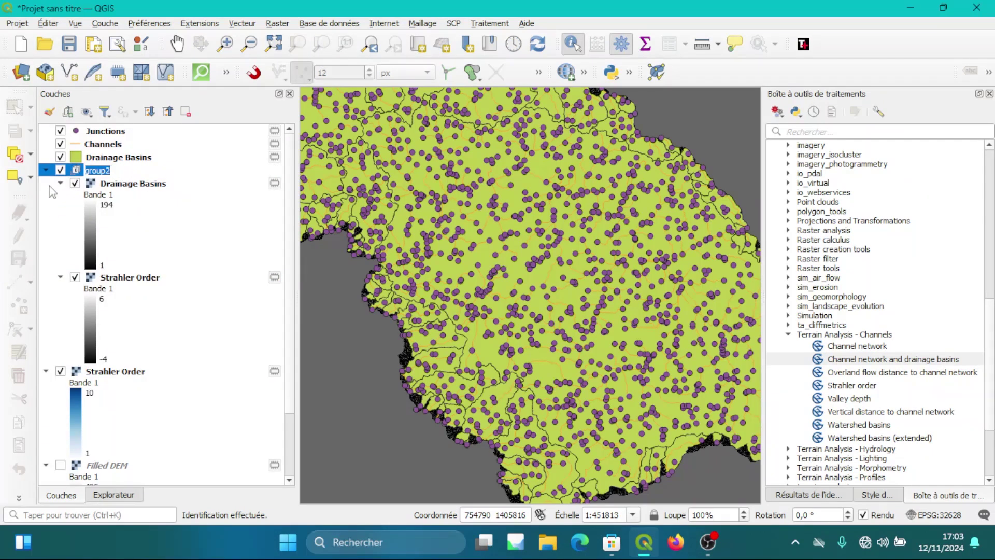
Step: Collapse and hide both the new raster group and the blue Strahler Order layer
left_click(45, 171)
left_click(60, 171)
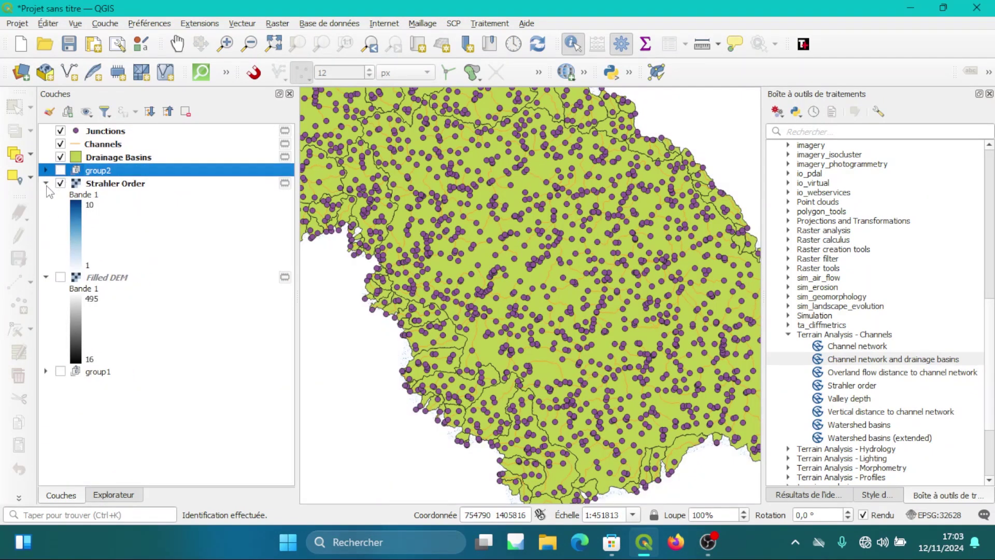
left_click(45, 184)
left_click(60, 183)
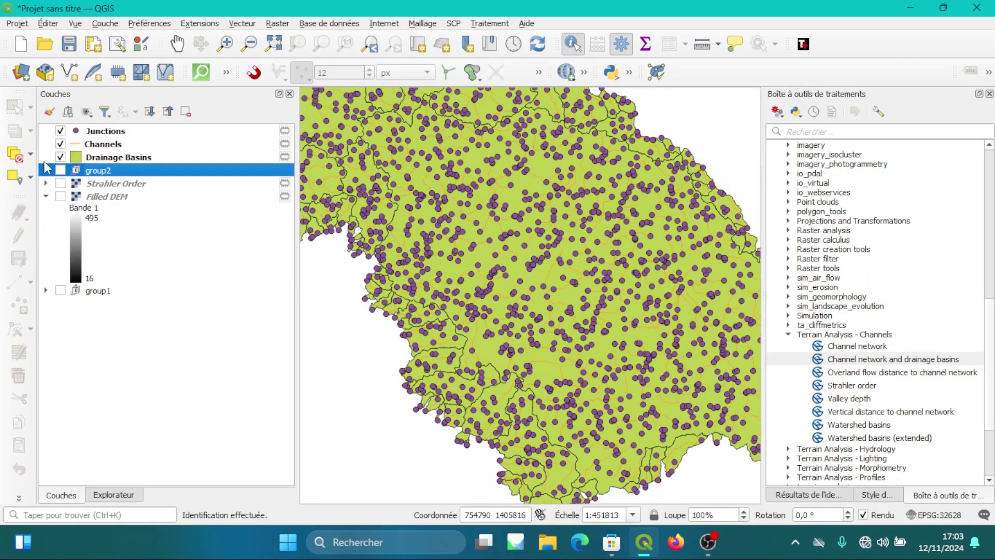
Step: Examine the Junctions attribute table, then minimize it and inspect the junction points along the channels on the map
scroll(688, 327, "down", 1)
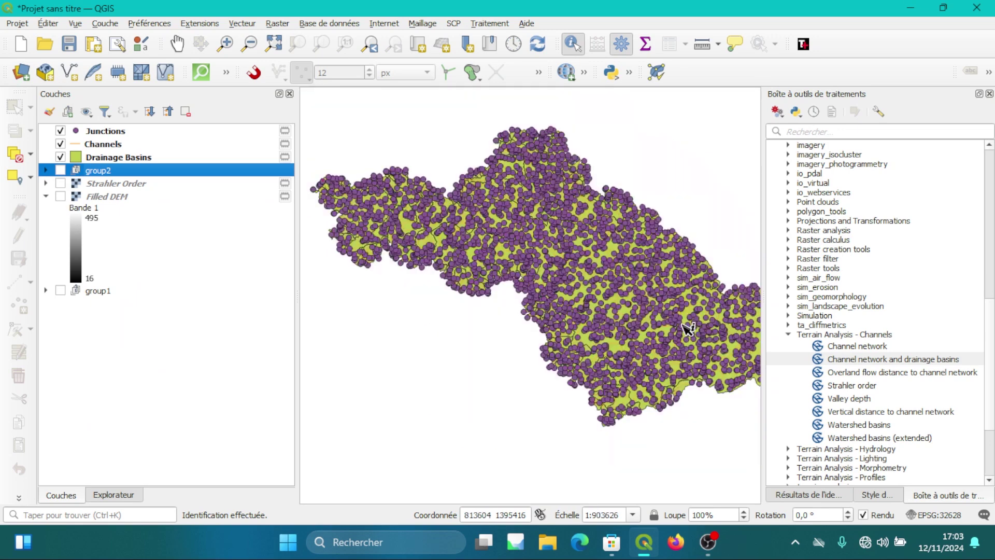
left_click(106, 132)
left_click(115, 148)
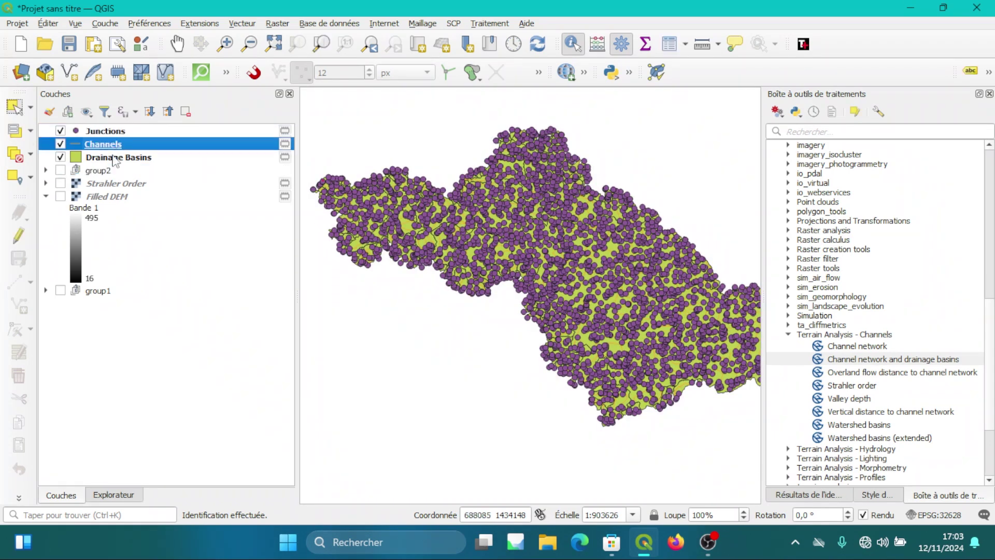
left_click(114, 161)
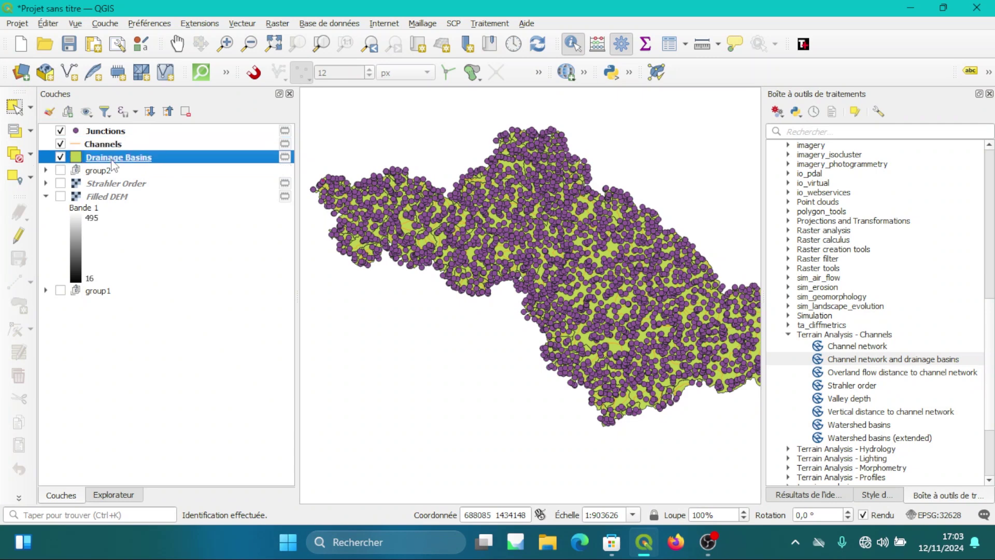
right_click(135, 136)
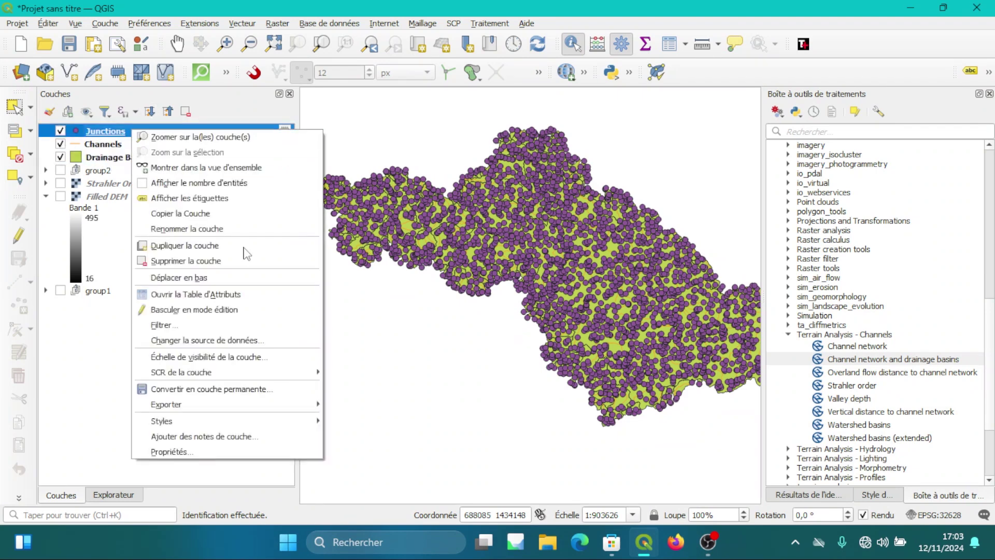
left_click(200, 296)
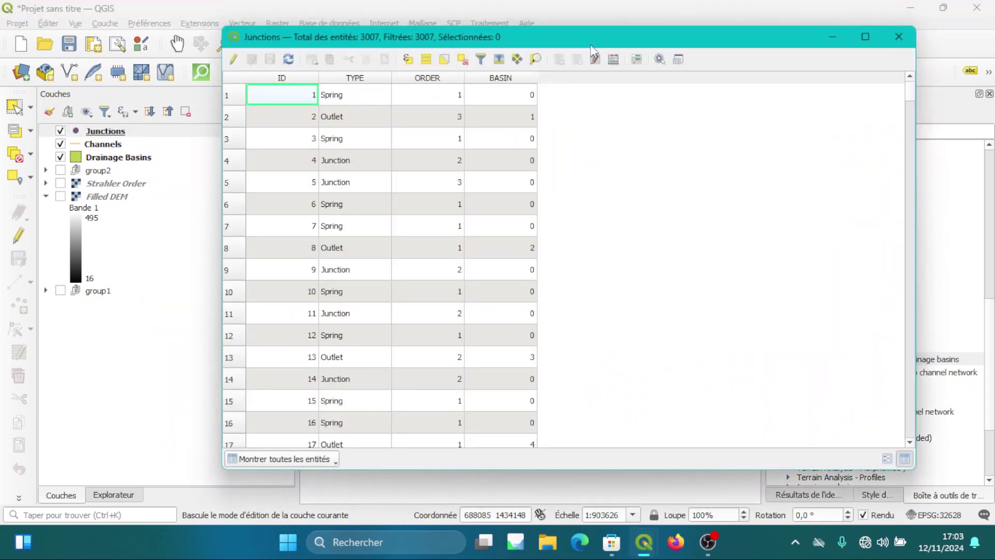
left_click_drag(578, 40, 336, 165)
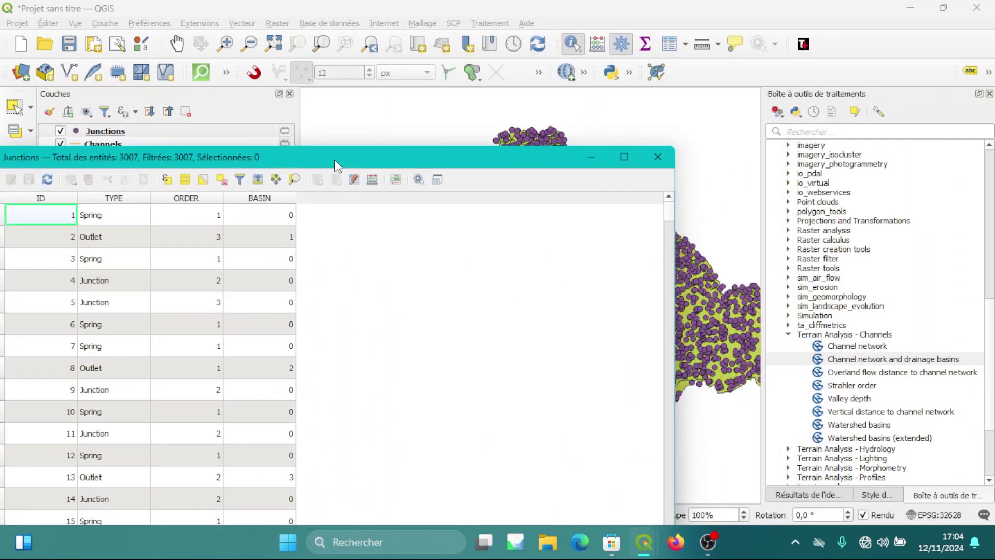
left_click(589, 158)
scroll(498, 151, "up", 4)
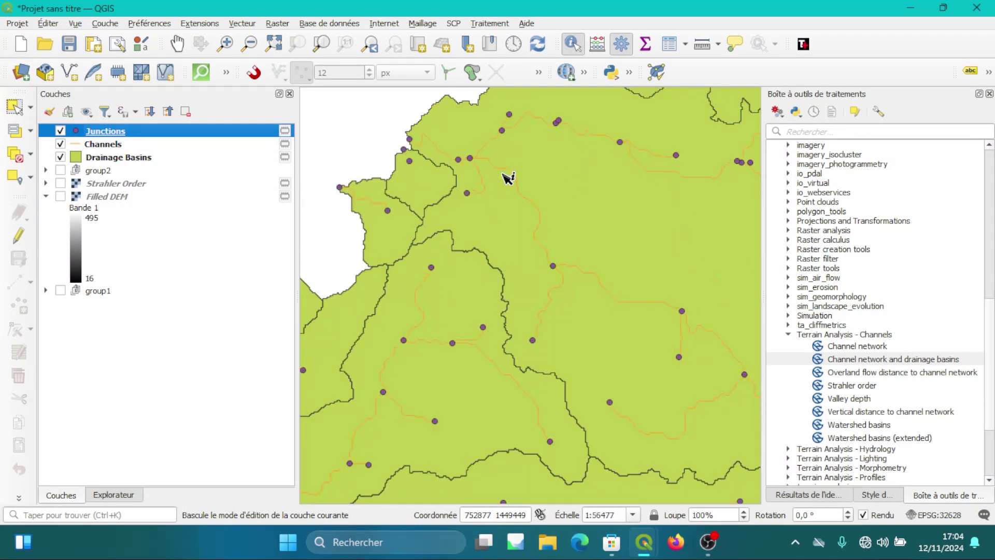
Step: Switch the Junctions layer symbology to categorized and widen the layer styling area
left_click(878, 496)
left_click(863, 138)
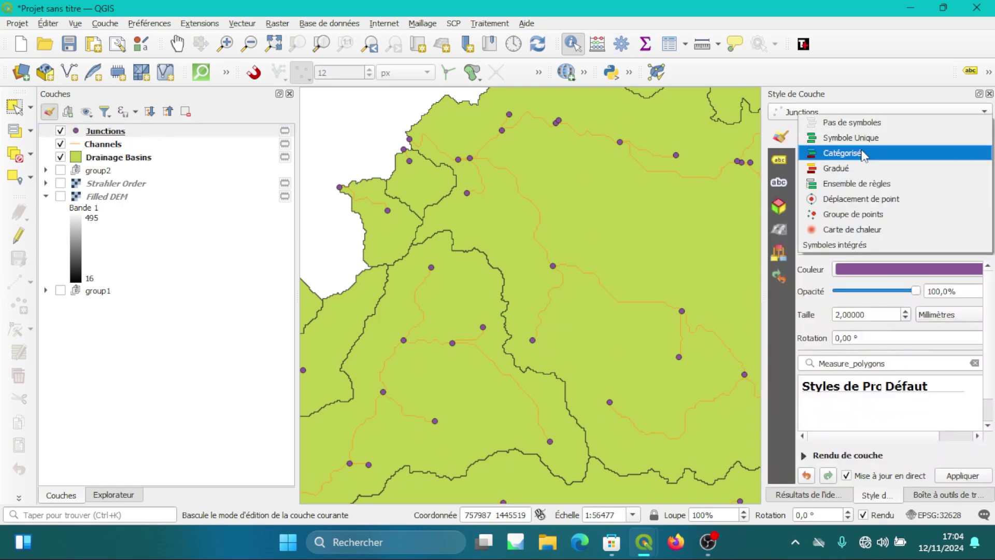
left_click(864, 153)
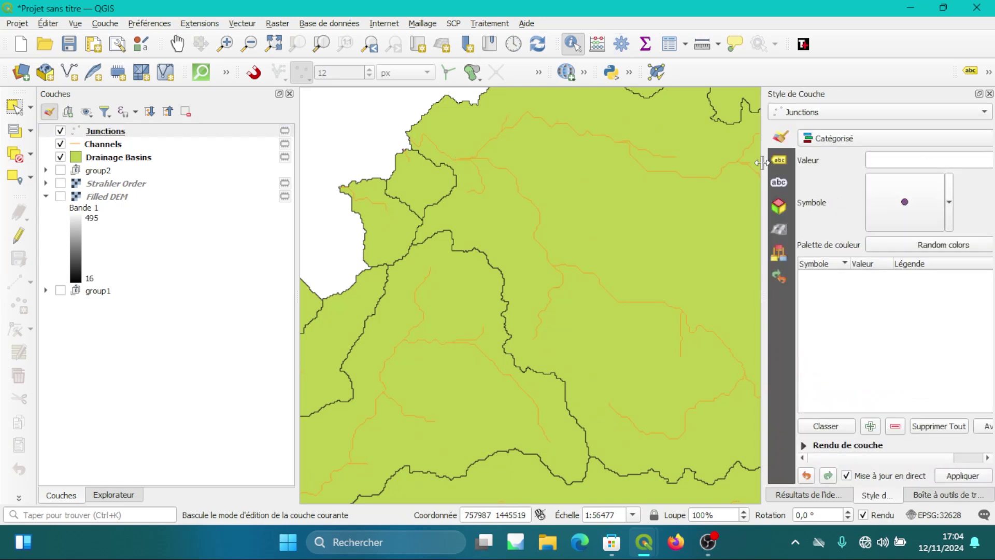
left_click_drag(761, 163, 602, 141)
Step: Reopen the Junctions attribute table and sort it by ORDER in descending order
left_click(125, 132)
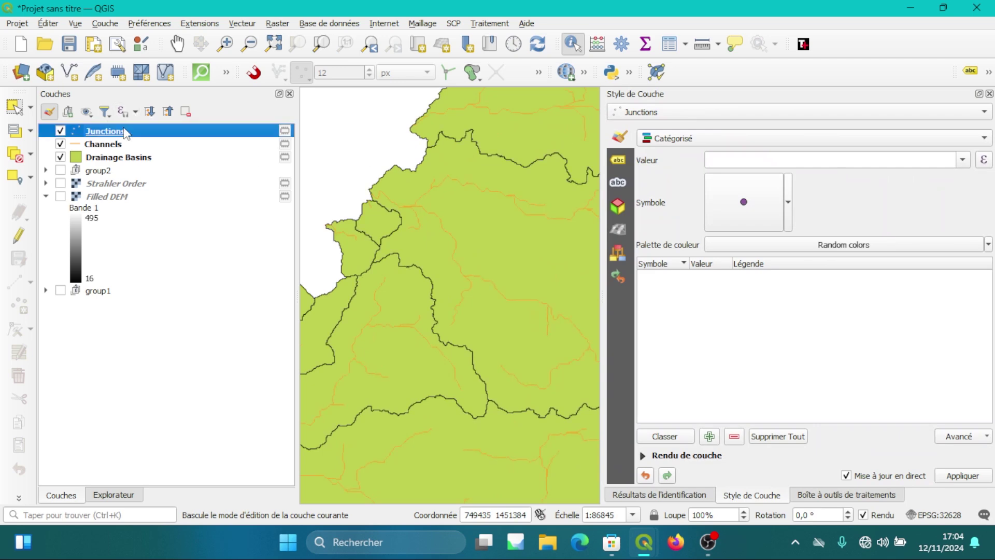
right_click(125, 132)
left_click(198, 289)
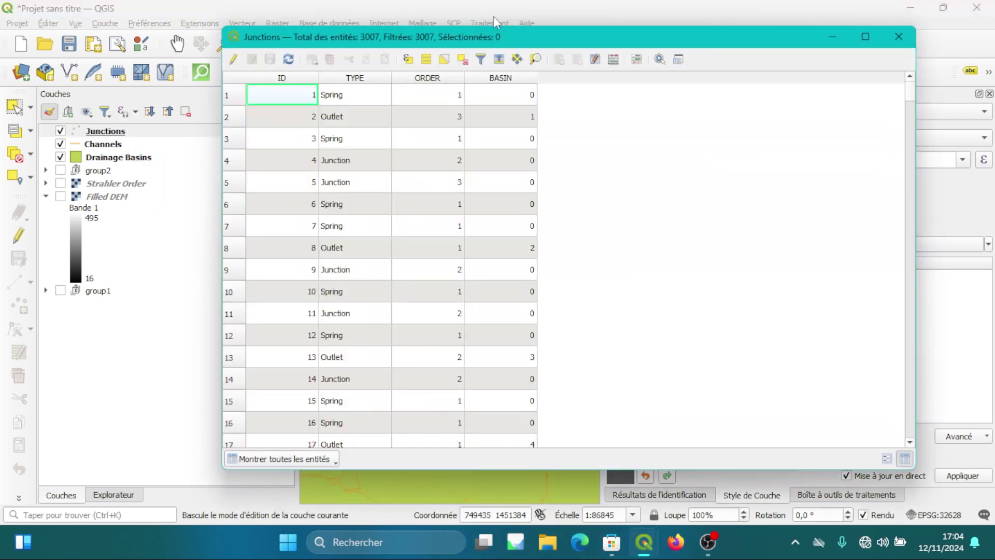
left_click_drag(495, 35, 317, 38)
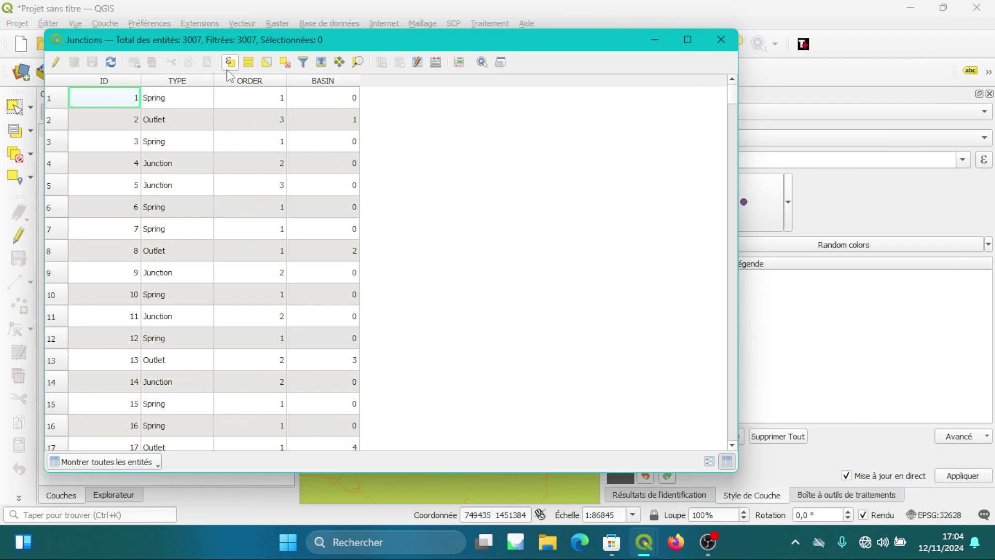
left_click(254, 81)
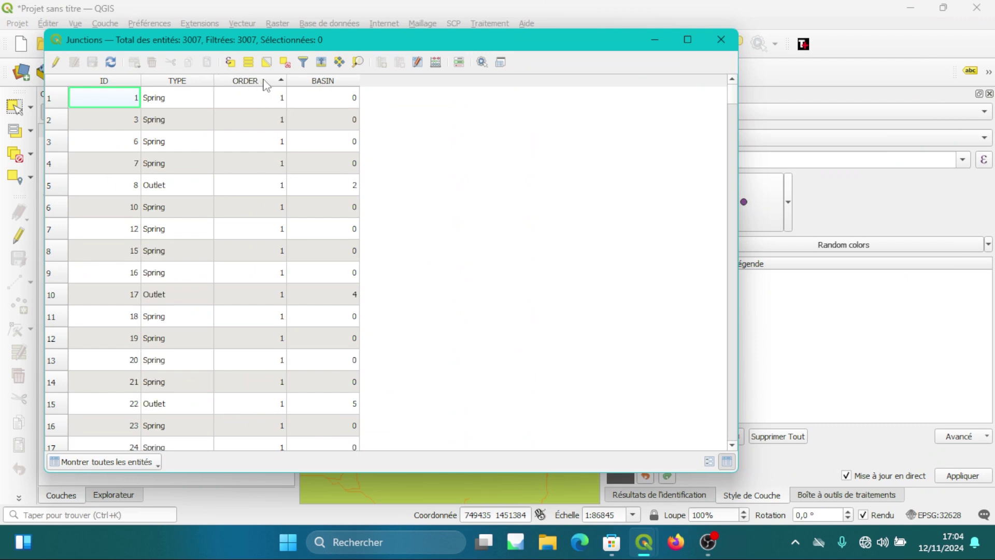
left_click(266, 85)
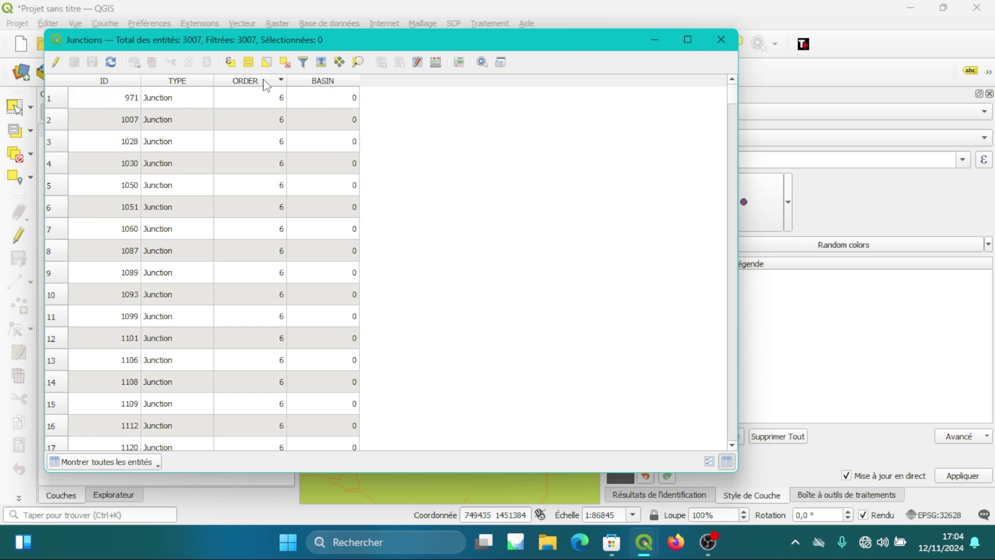
Step: Review the junction records sorted by BASIN, TYPE and ORDER, and close the attribute table
left_click(335, 85)
left_click(336, 86)
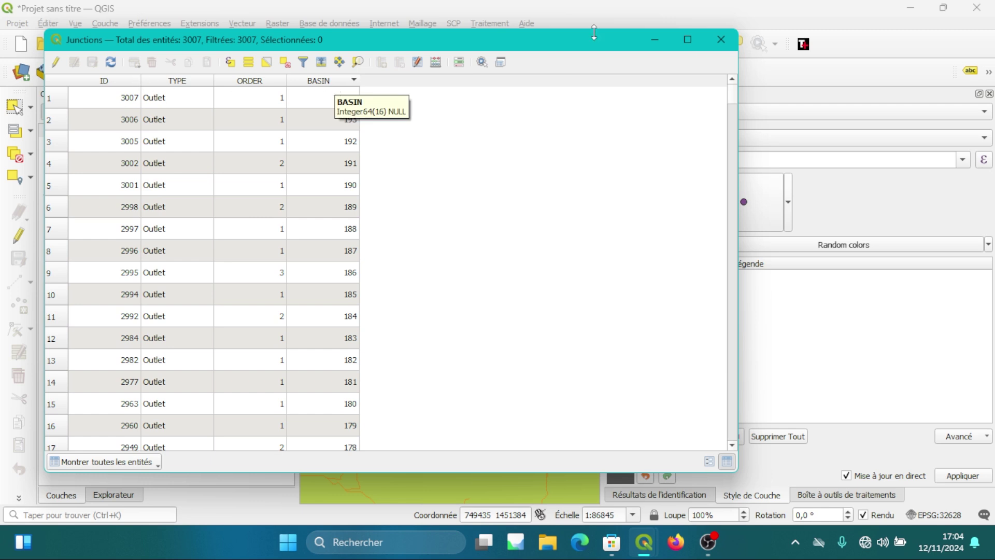
left_click(183, 83)
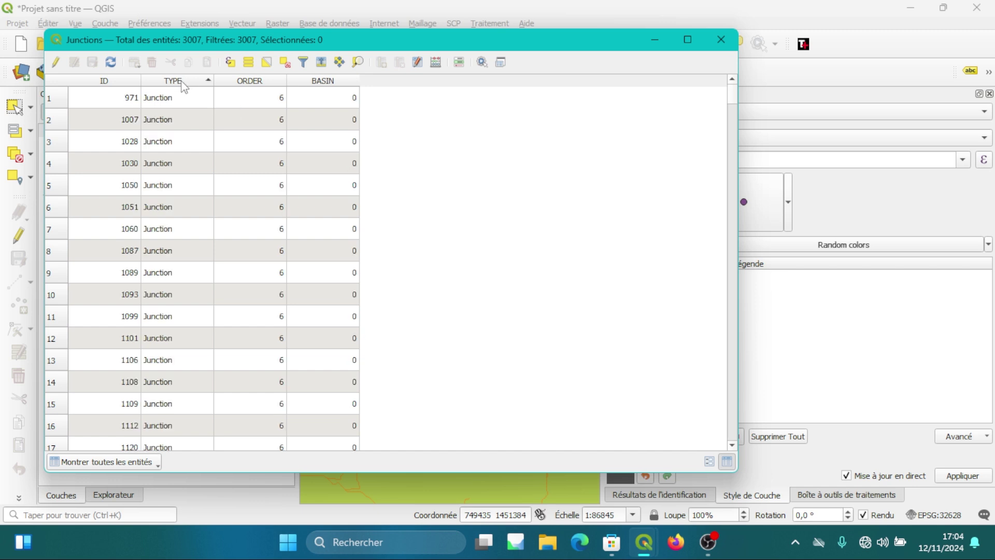
left_click(247, 82)
scroll(176, 147, "down", 10)
scroll(176, 147, "up", 10)
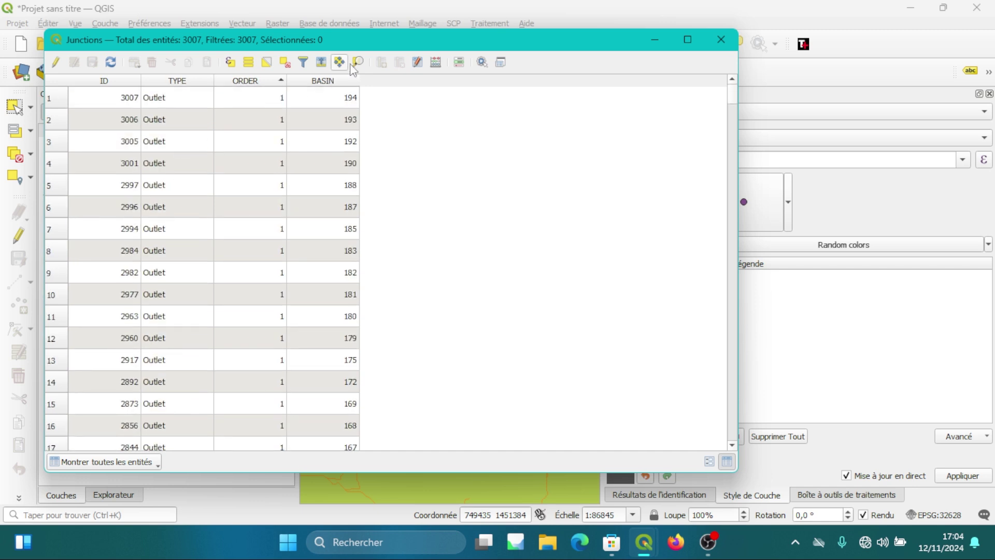
left_click(346, 83)
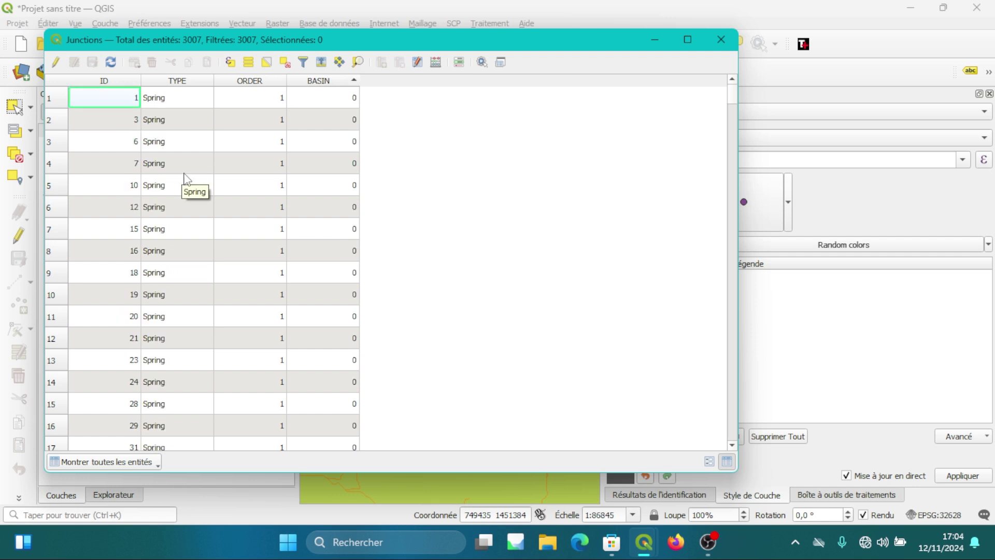
left_click(721, 39)
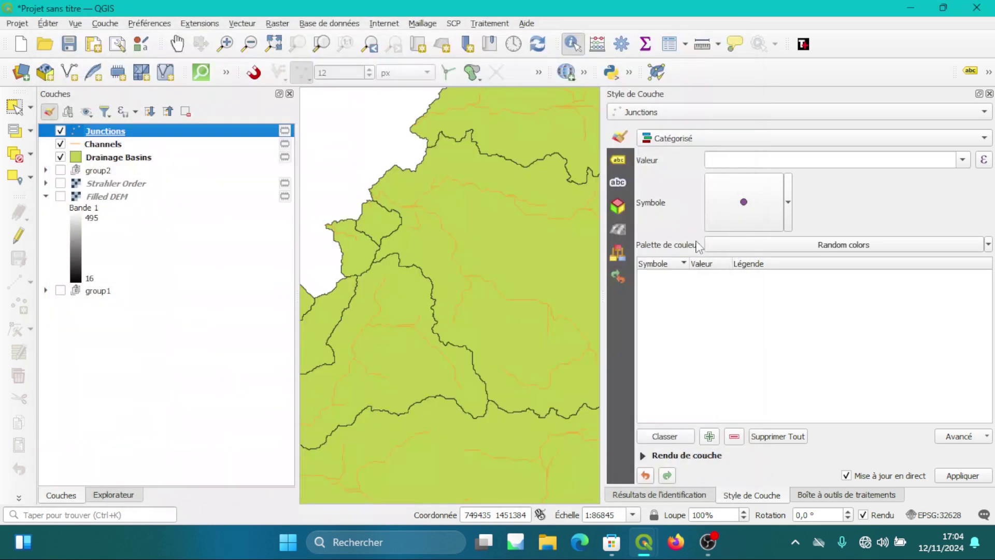
Step: Classify the Junctions symbols by the TYPE field with random colors for Junction, Outlet and Spring
left_click(963, 161)
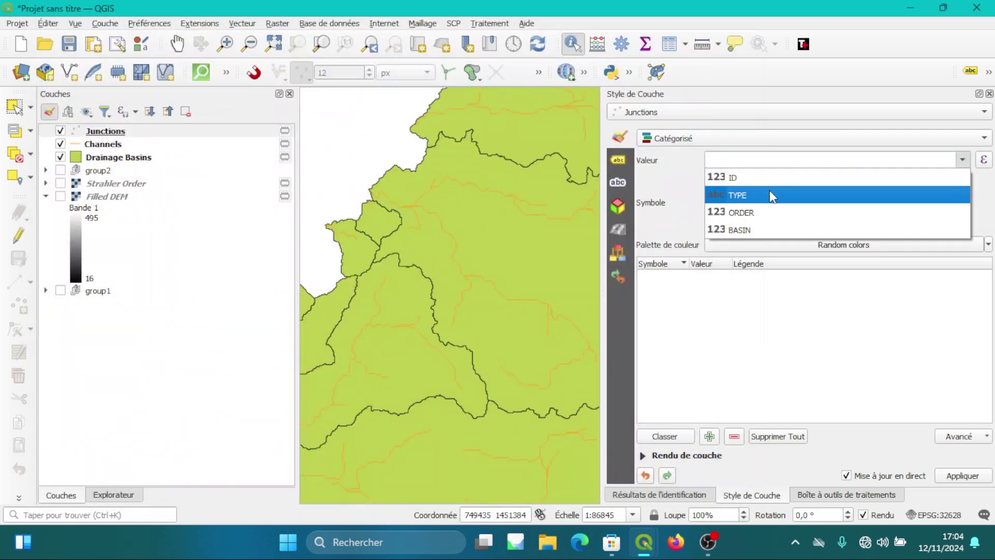
left_click(773, 196)
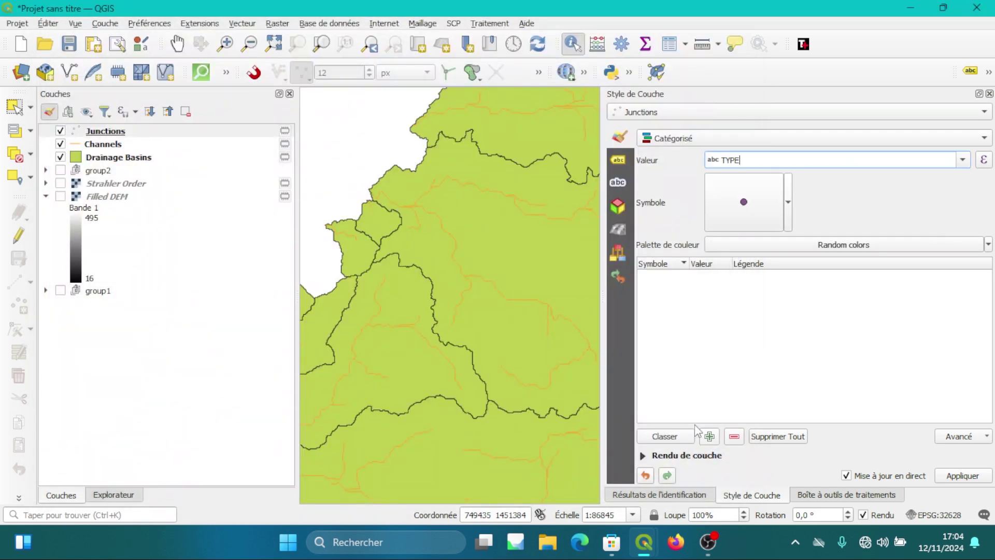
left_click(672, 437)
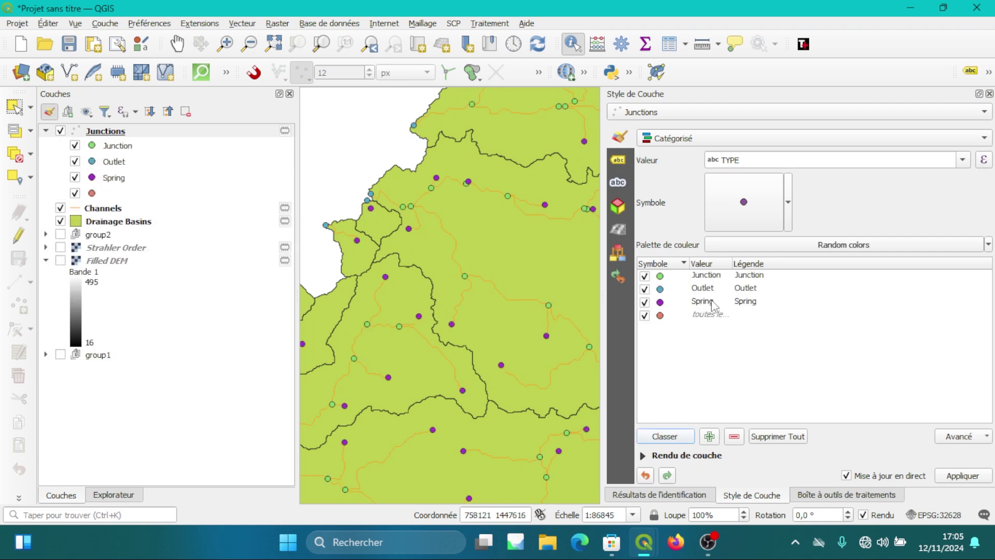
scroll(391, 315, "down", 2)
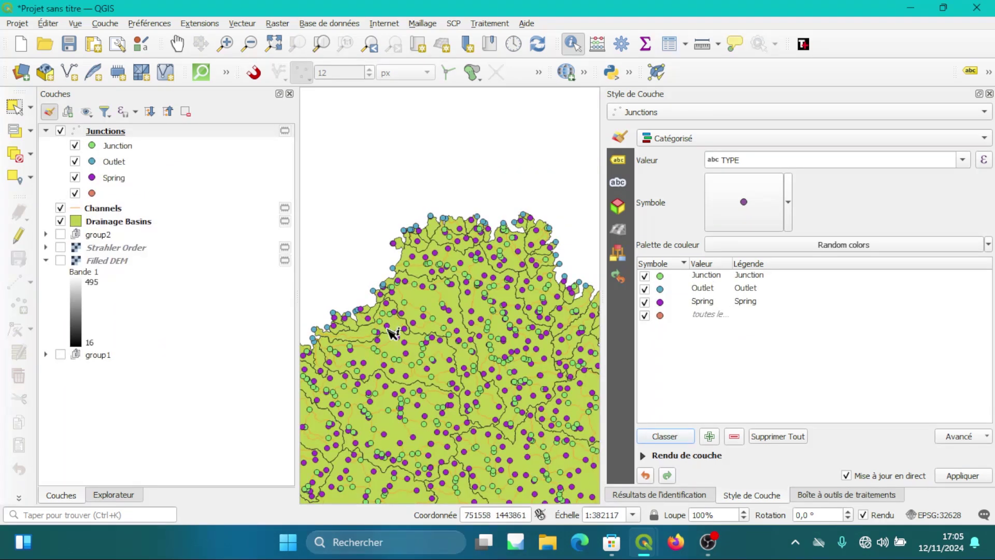
Step: Examine how the Junction, Outlet and Spring points sit along the channels and basins on an enlarged map view
scroll(344, 317, "up", 3)
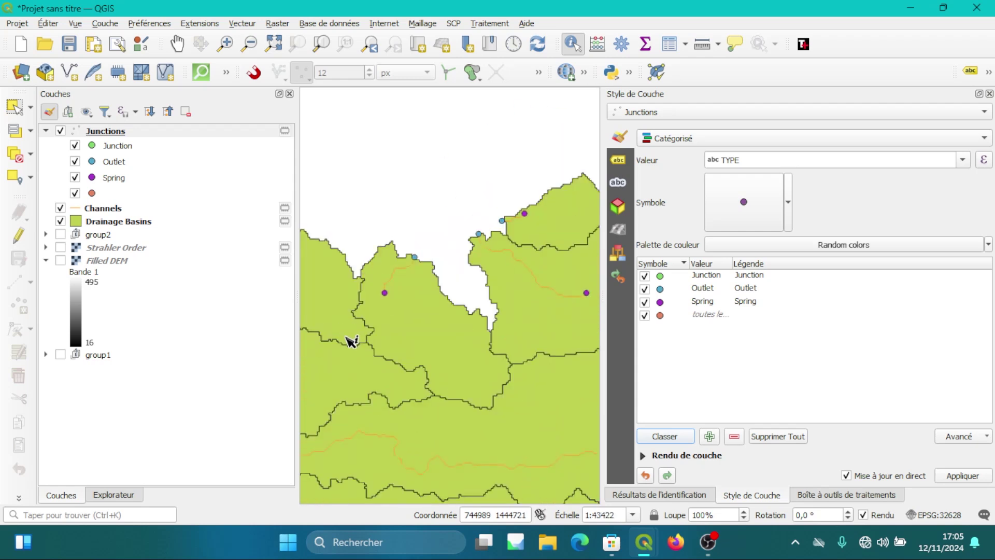
scroll(463, 321, "down", 2)
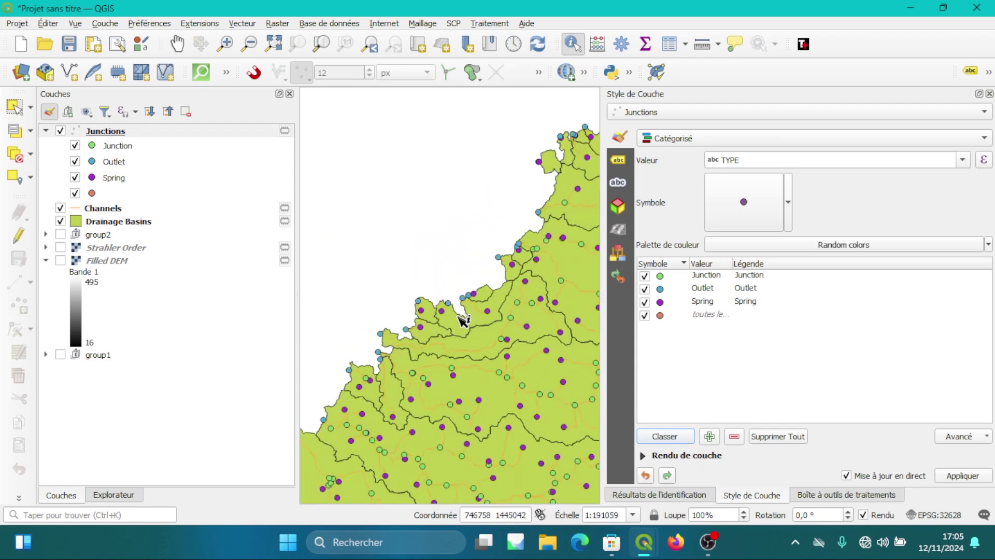
left_click_drag(604, 313, 764, 314)
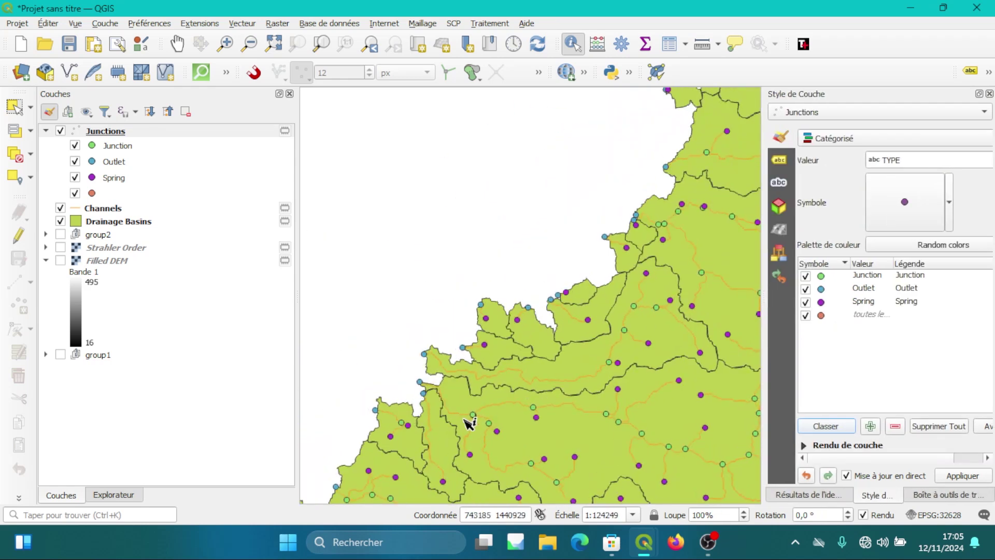
scroll(518, 296, "down", 1)
scroll(467, 367, "up", 2)
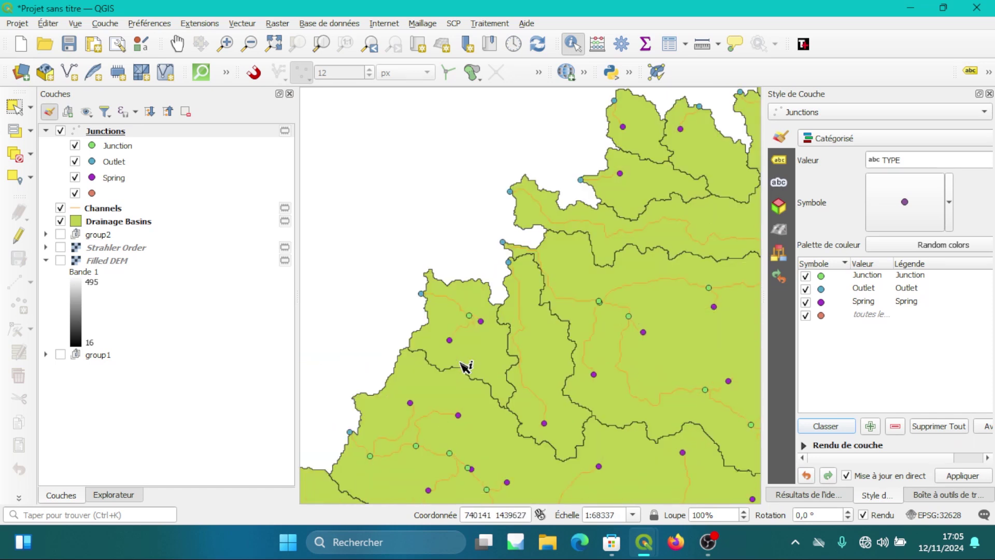
scroll(465, 367, "up", 1)
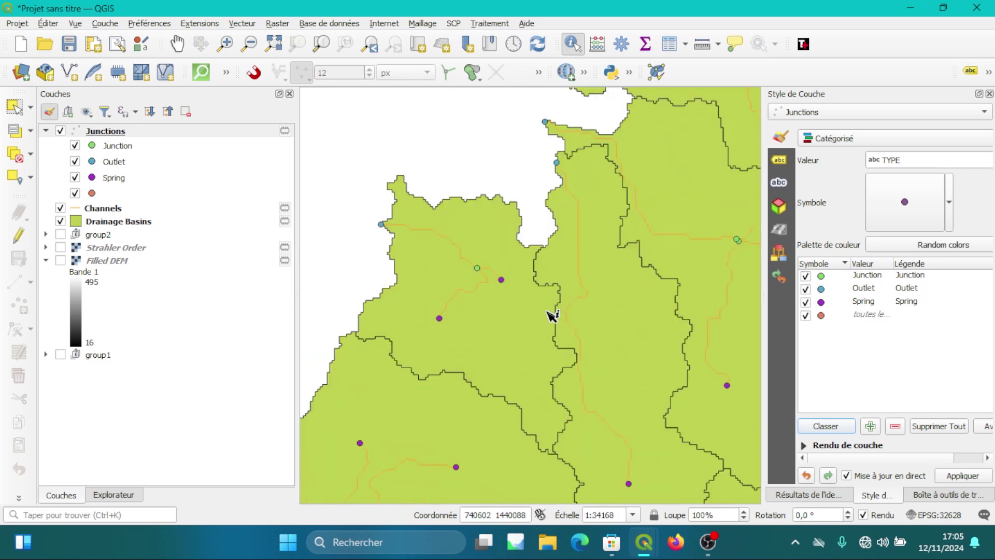
left_click(862, 302)
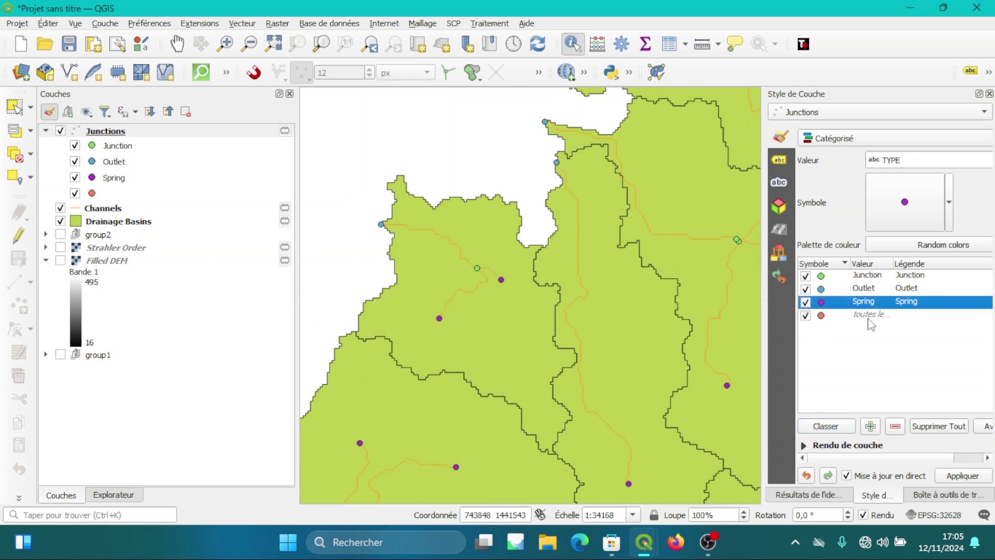
left_click(852, 331)
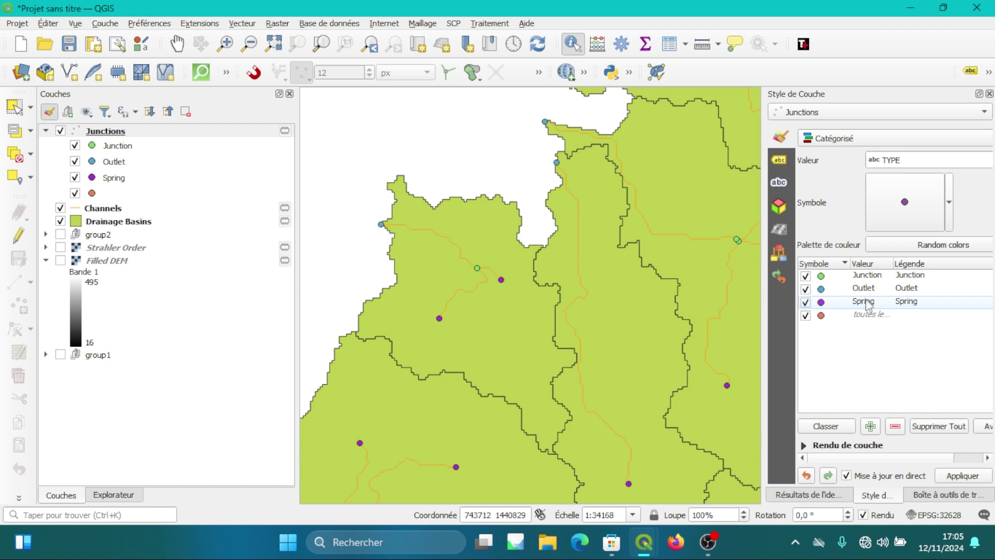
left_click(865, 276)
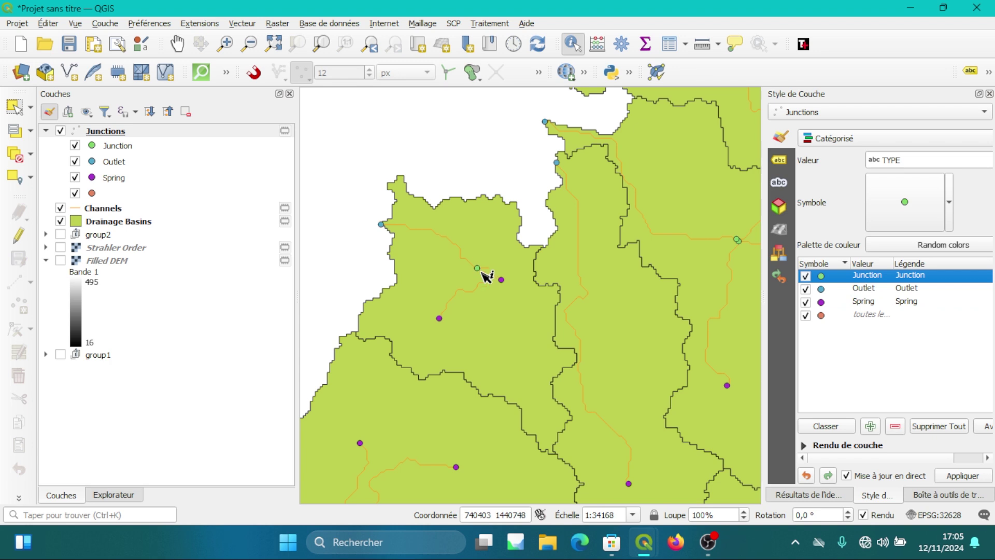
left_click(484, 291)
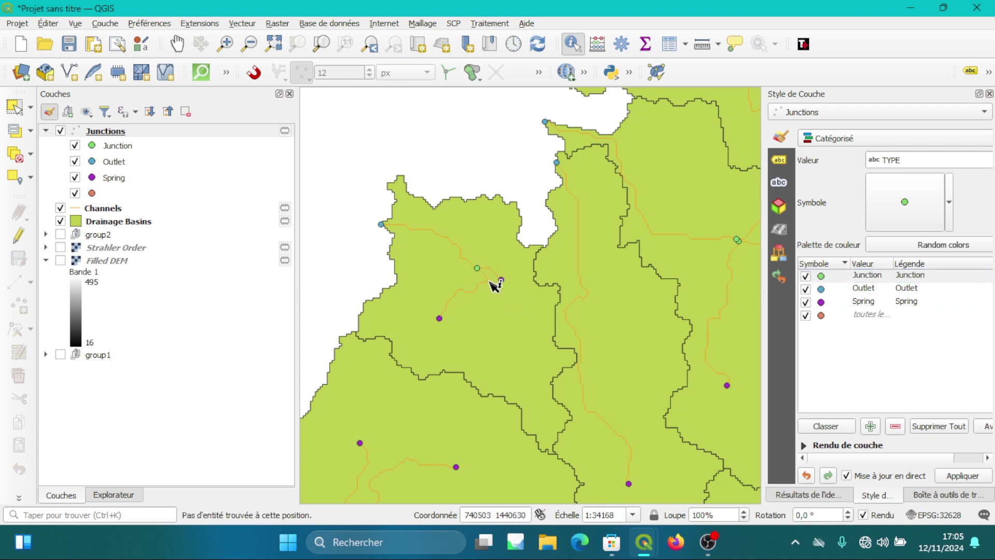
Step: Collapse the Junctions legend, and open the Channels attribute table sorted by BASIN in ascending order
left_click(47, 131)
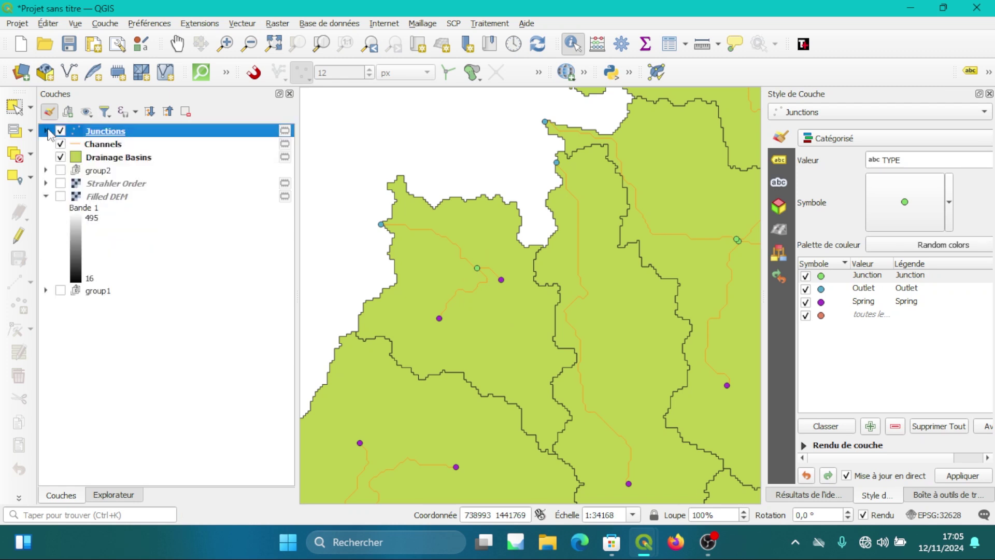
left_click(117, 145)
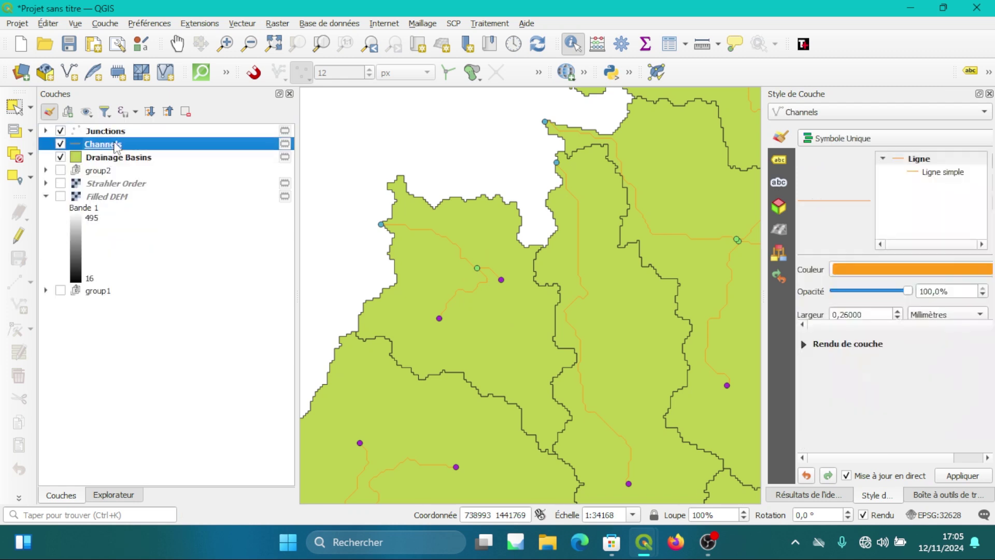
right_click(115, 143)
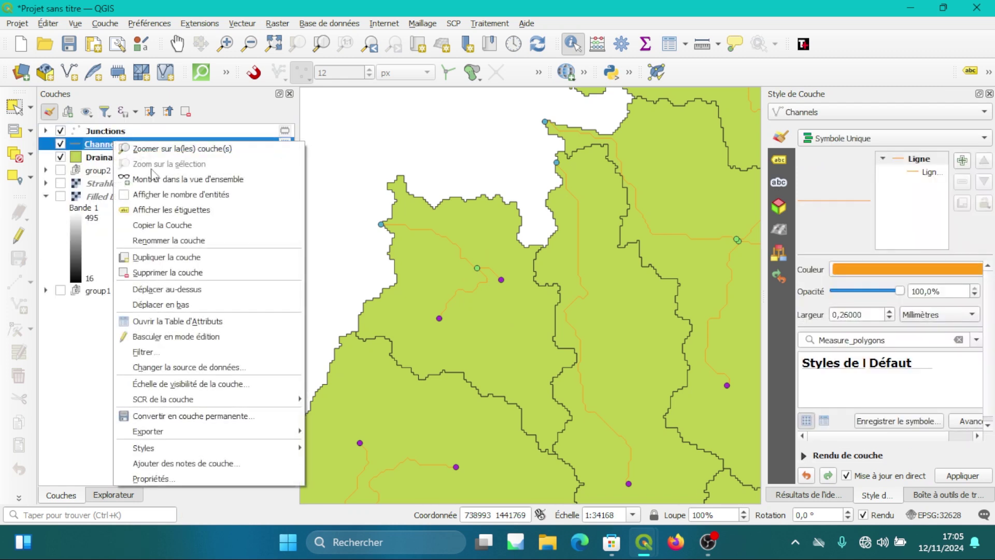
left_click(175, 321)
left_click_drag(321, 42, 426, 28)
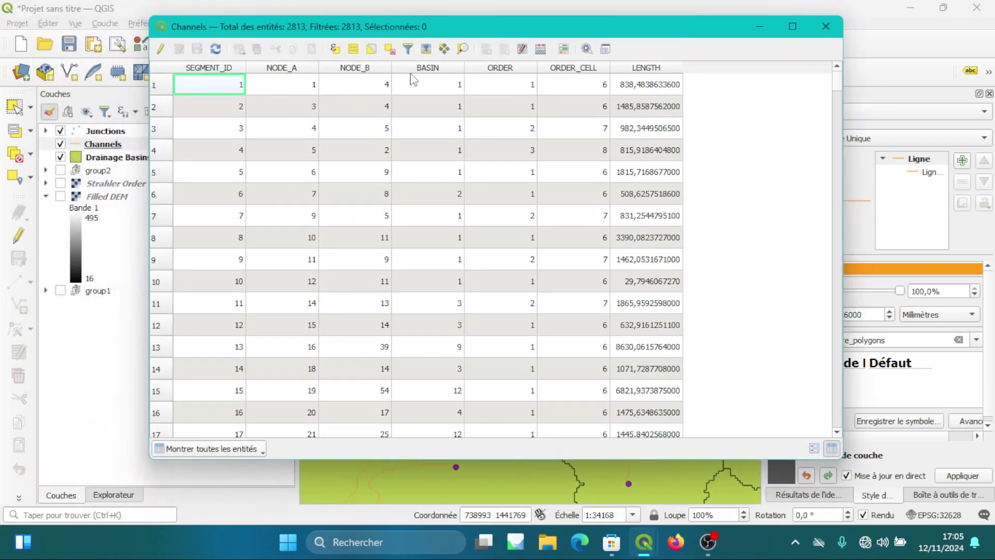
left_click(444, 69)
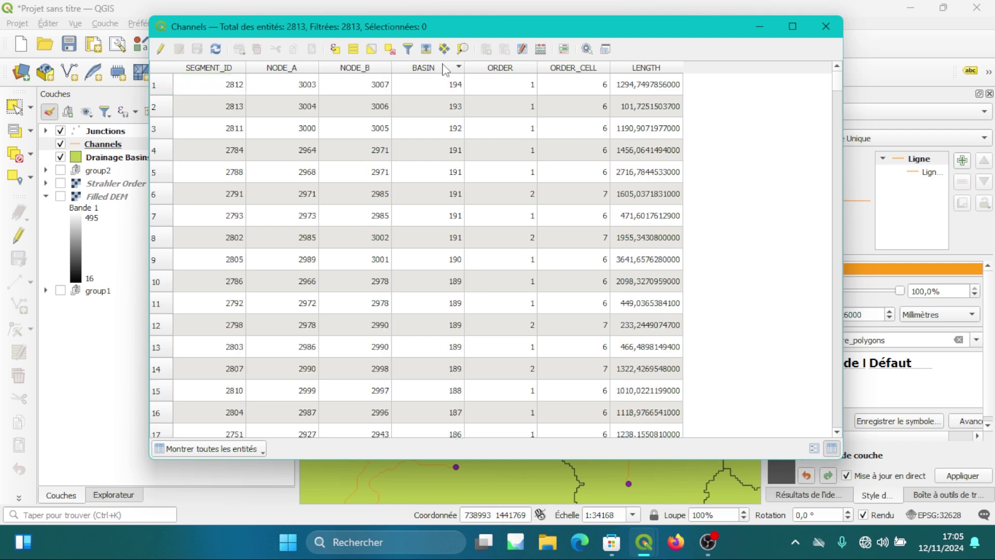
left_click(444, 69)
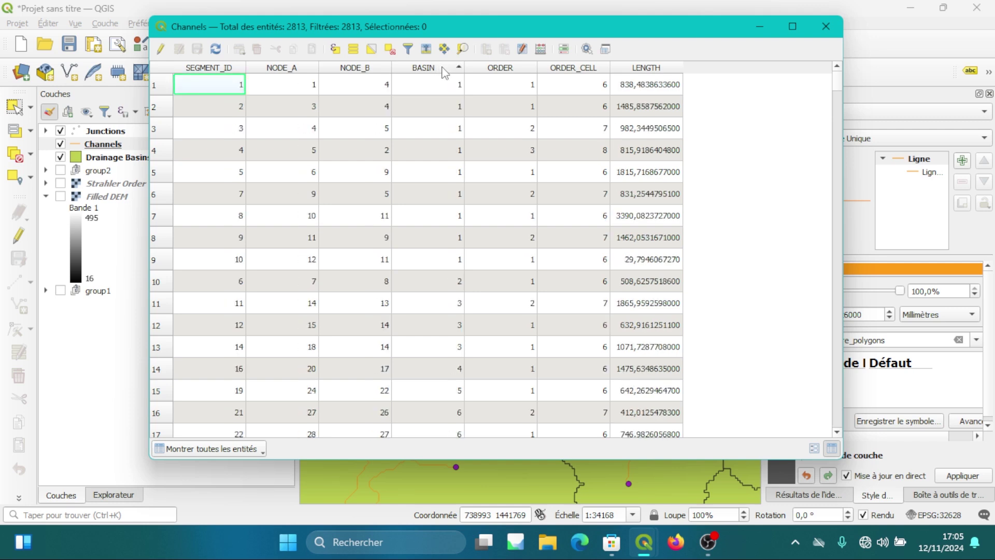
Step: Review the channel records sorted by ORDER and by ORDER_CELL, and close the attribute table
left_click(512, 69)
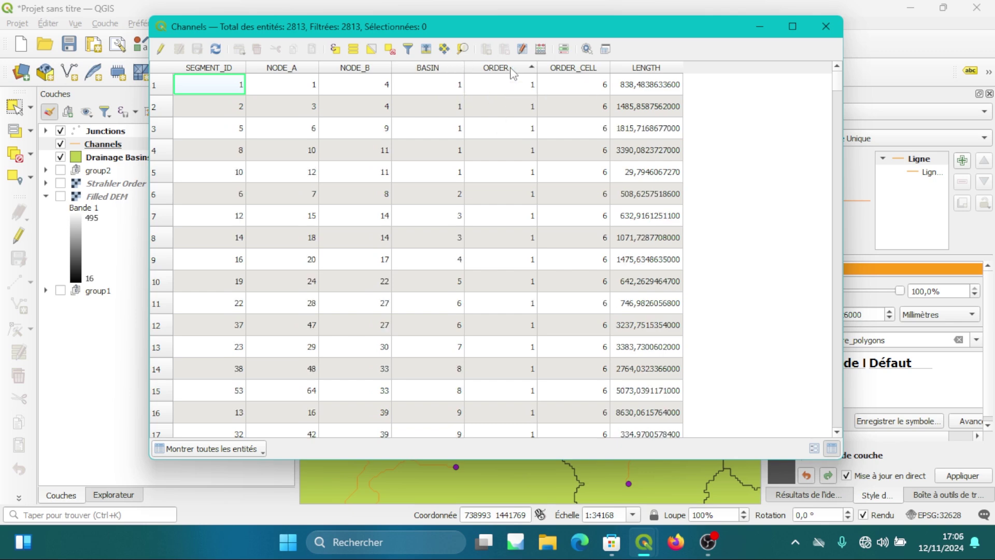
left_click(512, 69)
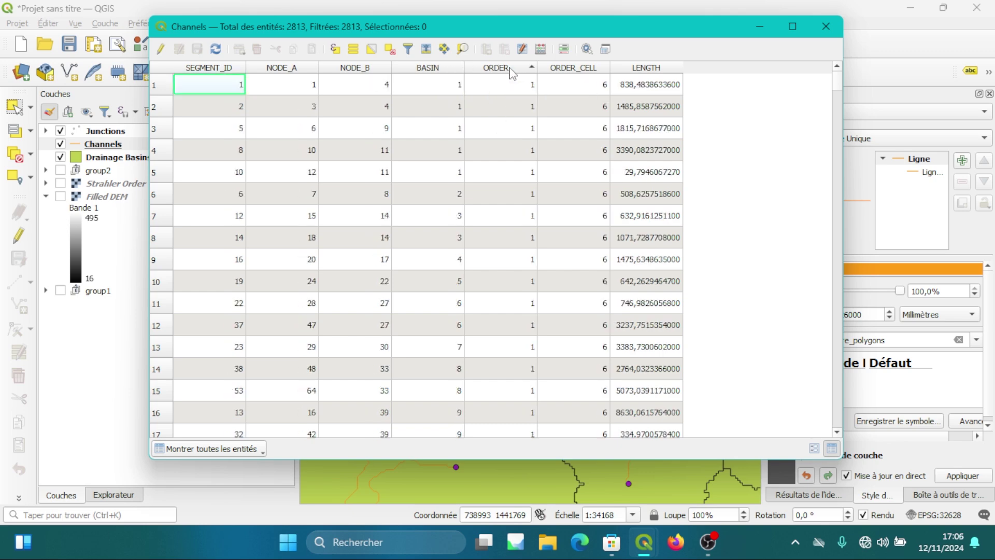
left_click(580, 69)
left_click(578, 71)
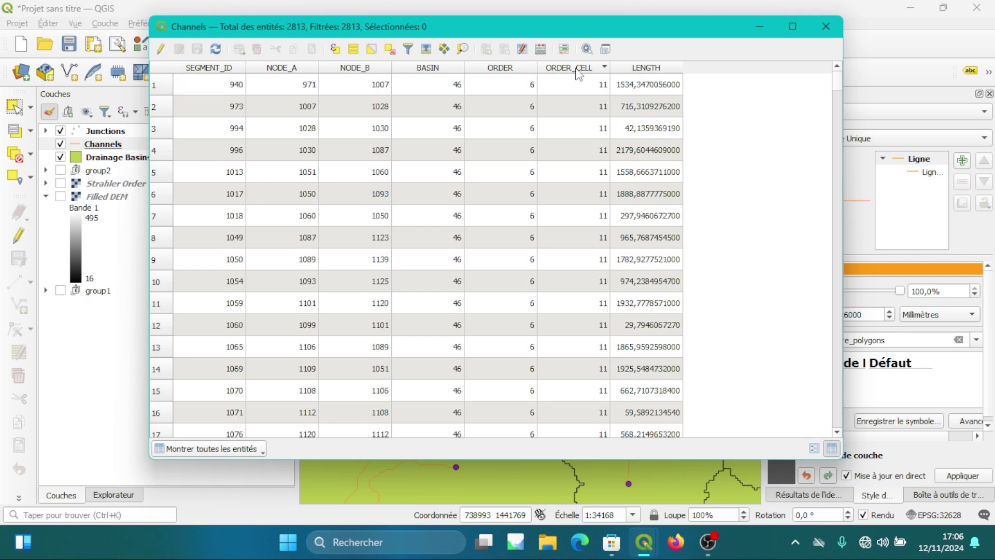
left_click(579, 72)
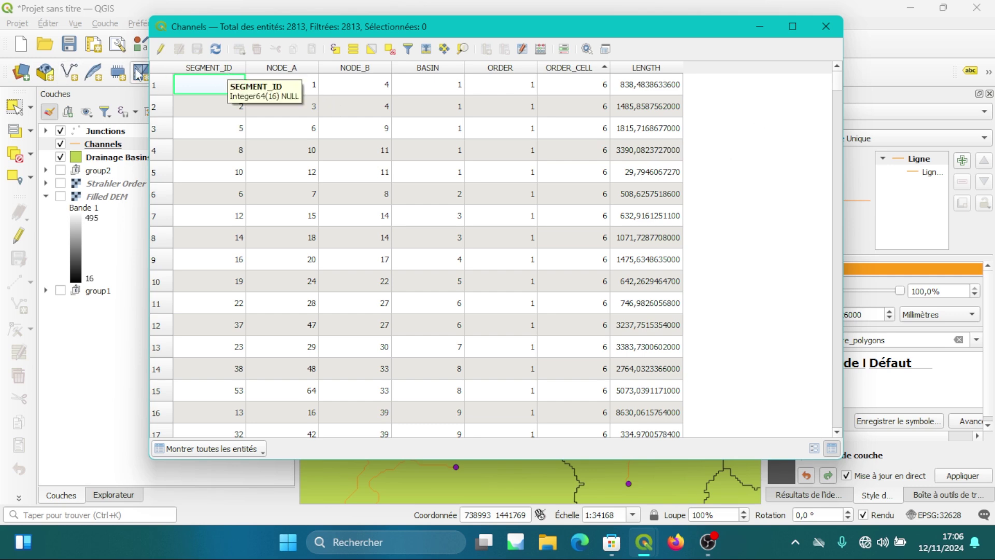
left_click(826, 26)
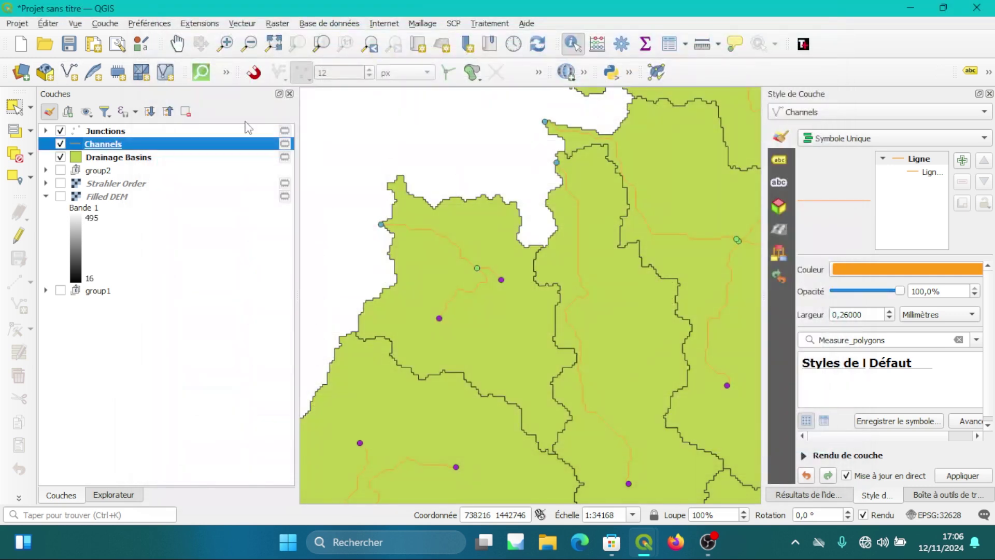
Step: Open the Drainage Basins attribute table and sort it by AREA in descending order
right_click(138, 158)
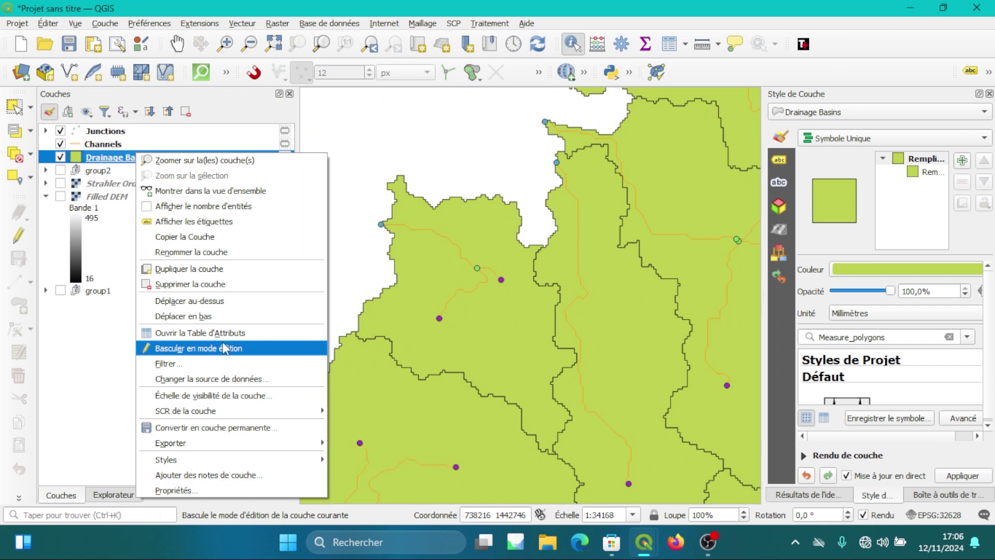
left_click(227, 333)
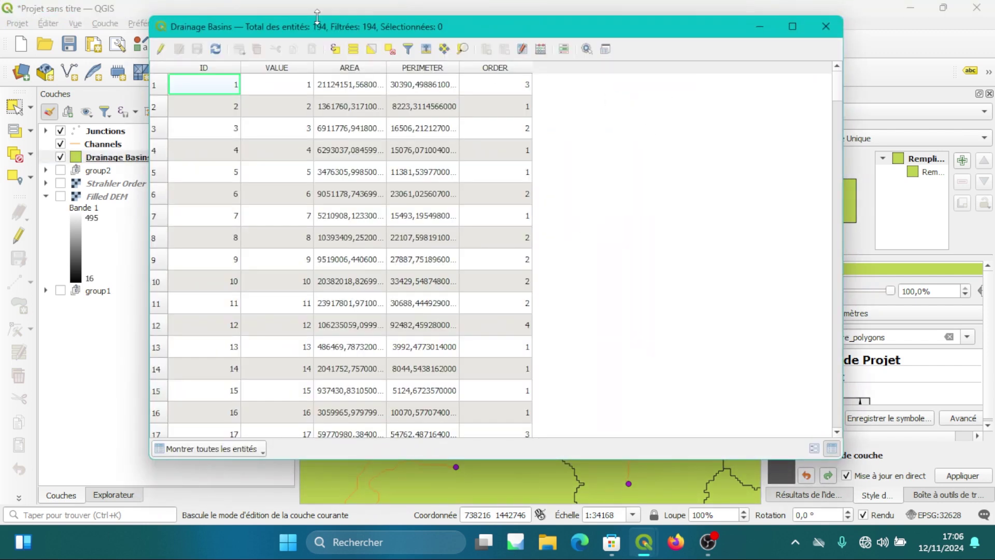
left_click_drag(317, 15, 551, 33)
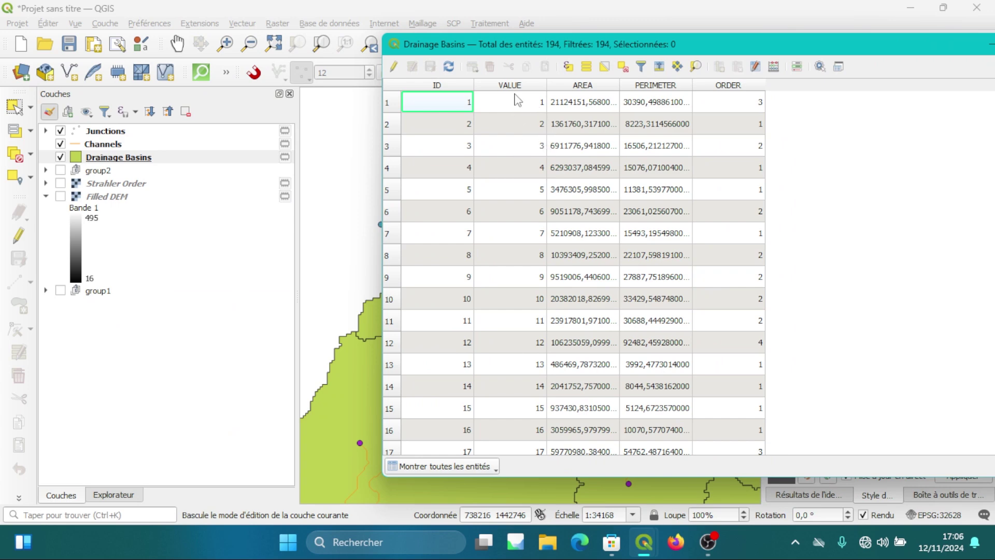
left_click(585, 86)
left_click(586, 86)
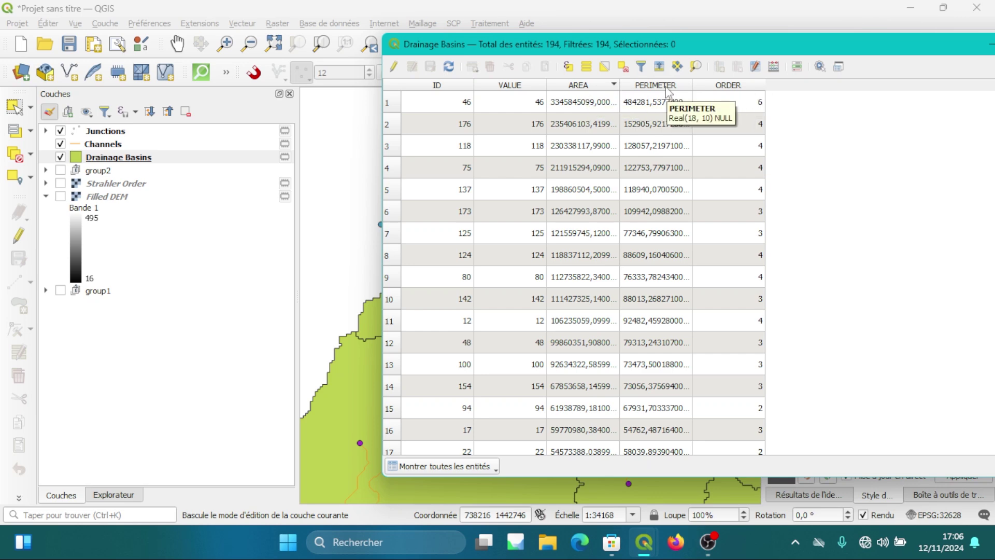
Step: Review the drainage basin records sorted by ORDER, and close the attribute table
left_click(742, 89)
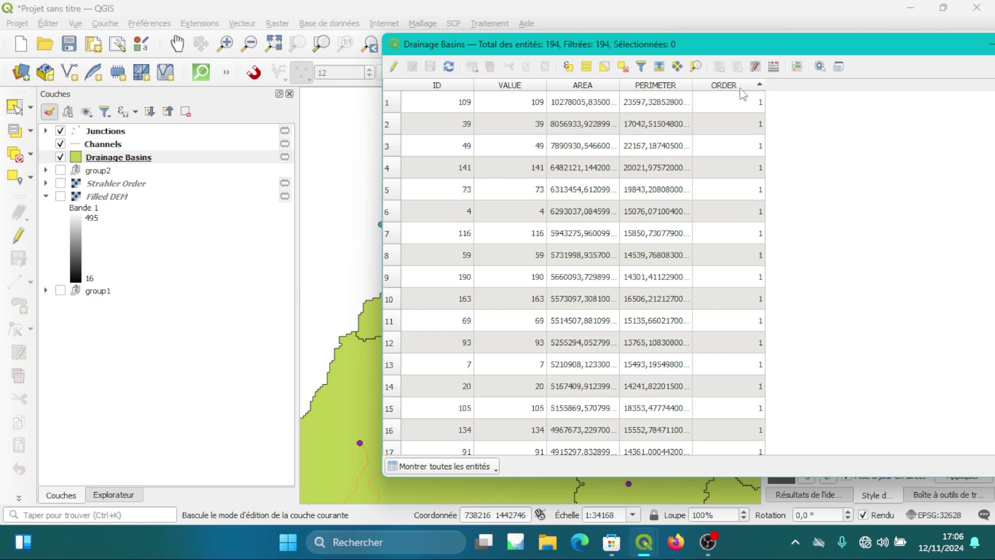
left_click(742, 90)
left_click_drag(830, 56, 587, 71)
left_click(508, 104)
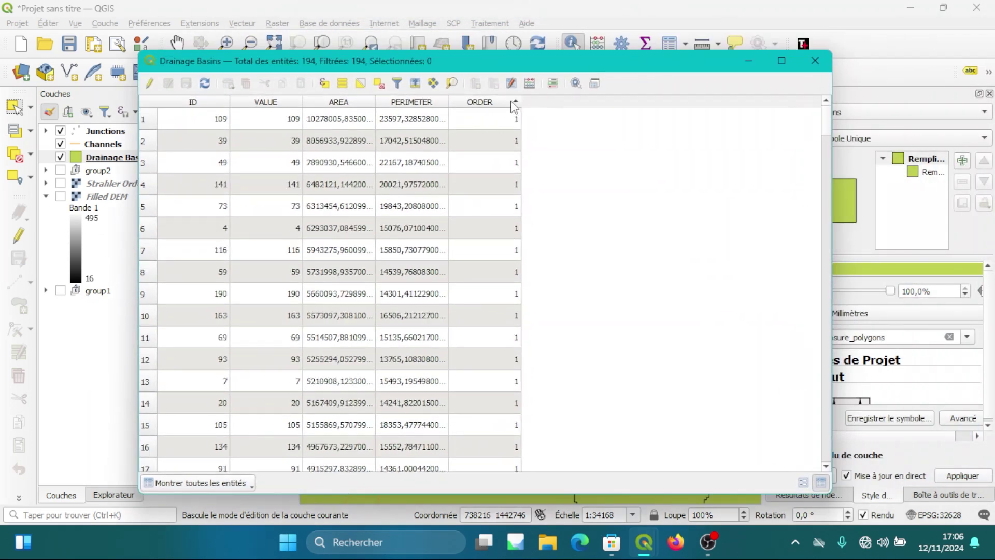
left_click(819, 64)
Step: Save the temporary Junctions layer as the ESRI Shapefile jonctions in the donnees folder, overwriting the existing file
scroll(441, 226, "down", 3)
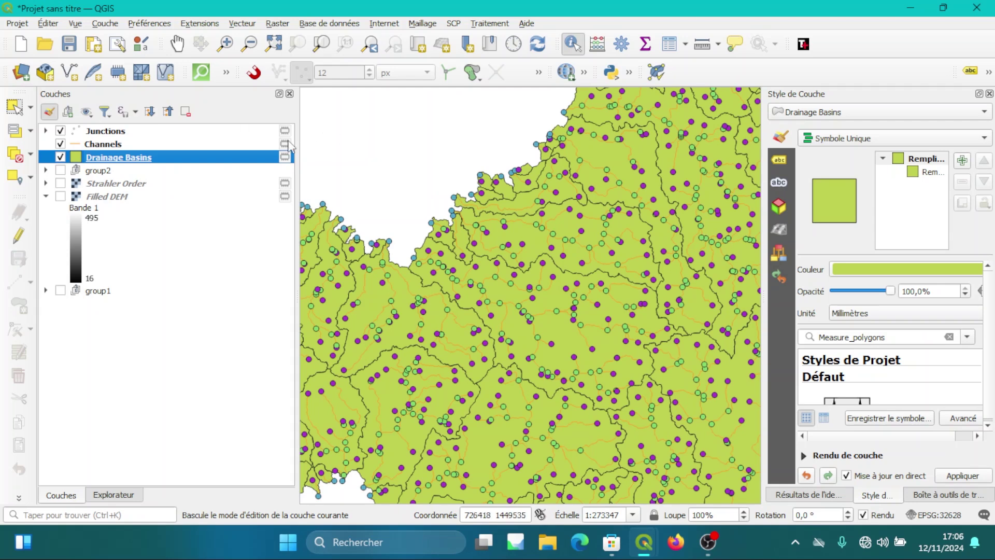
mouse_move(285, 134)
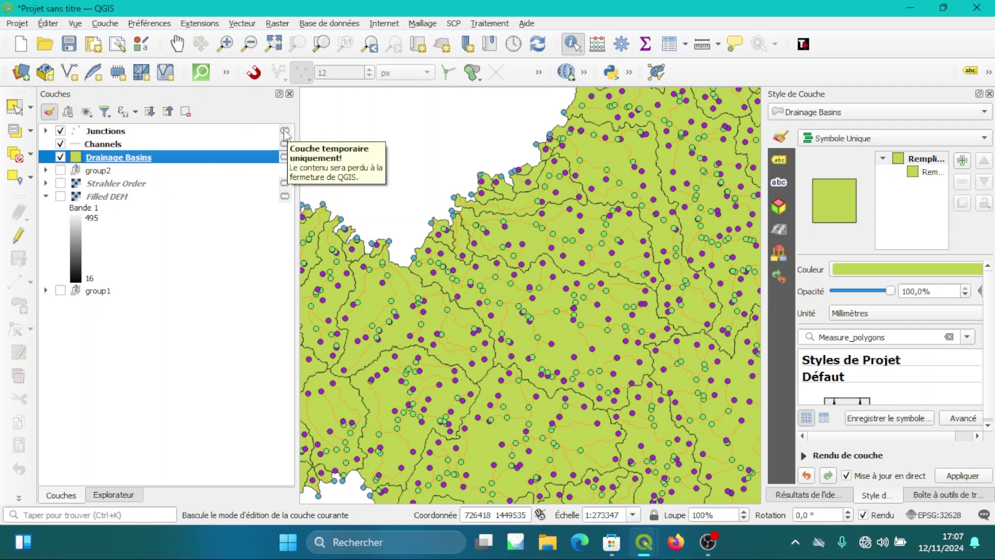
left_click(285, 132)
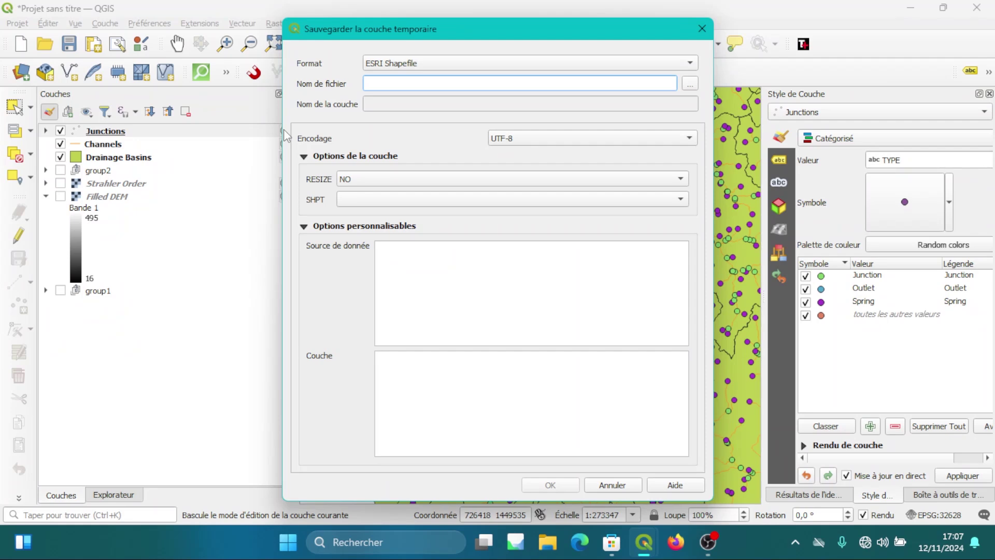
left_click_drag(551, 34, 741, 18)
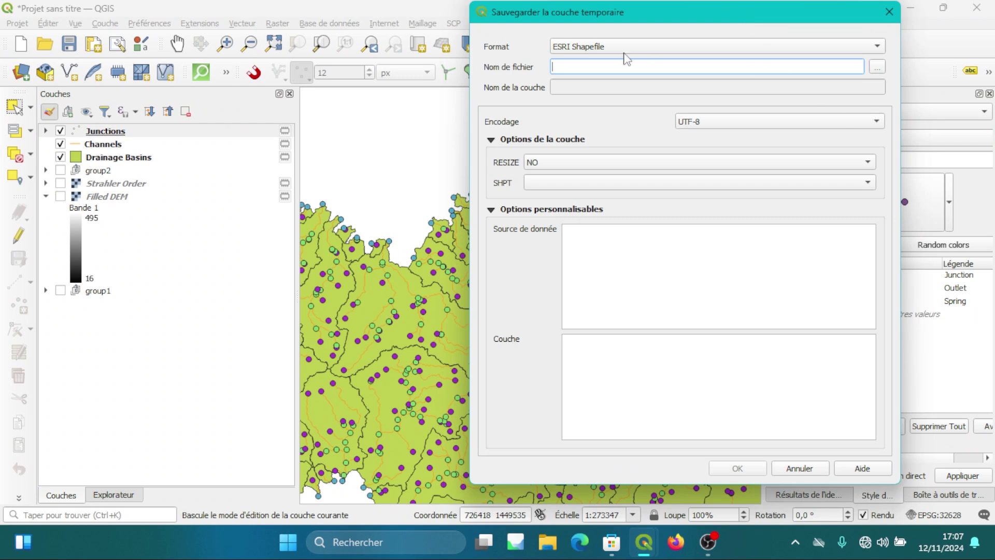
left_click(876, 67)
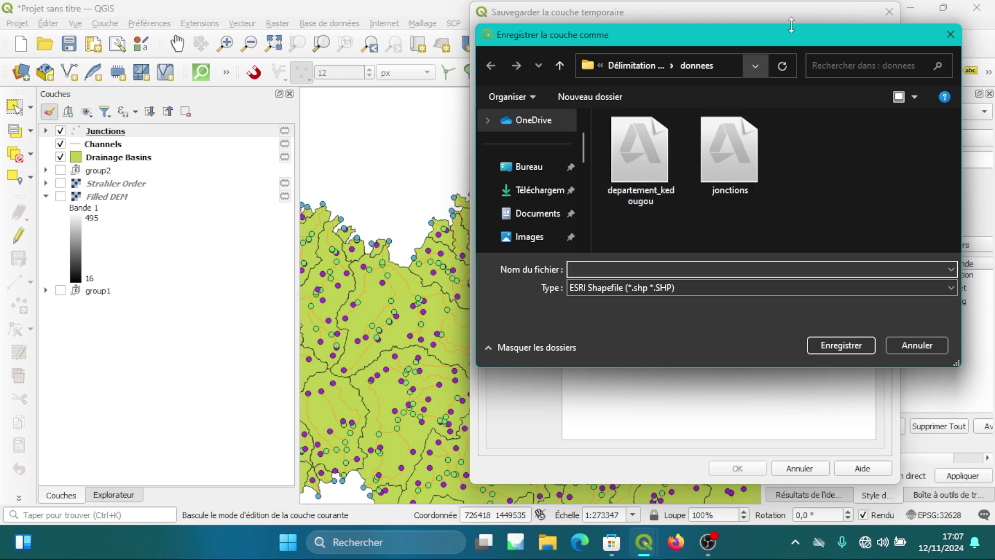
left_click_drag(785, 38, 528, 56)
left_click(473, 174)
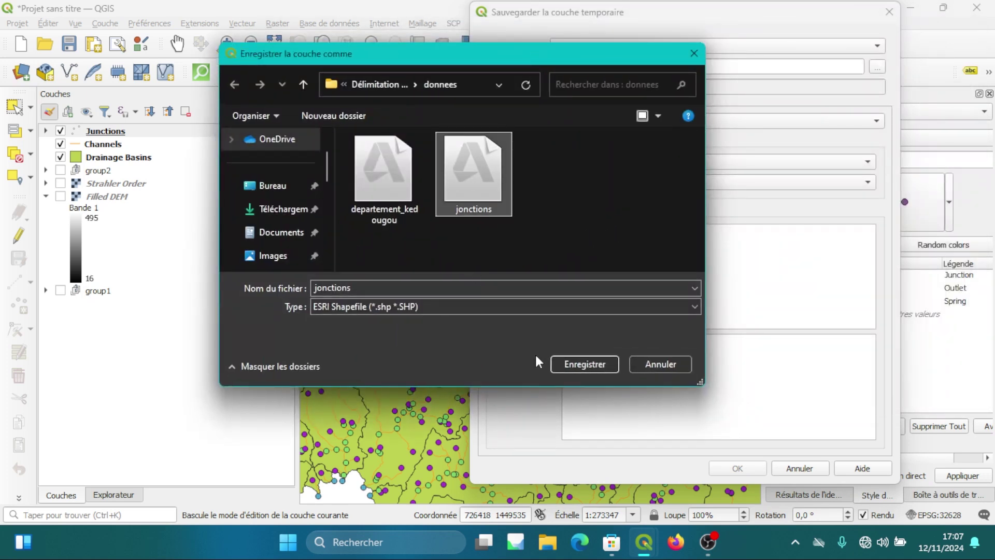
left_click(580, 363)
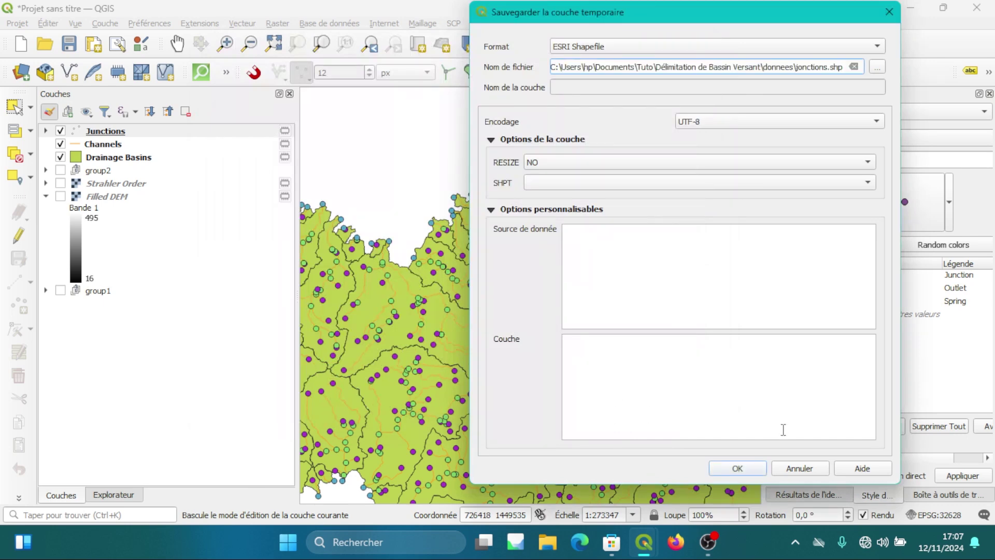
left_click(737, 468)
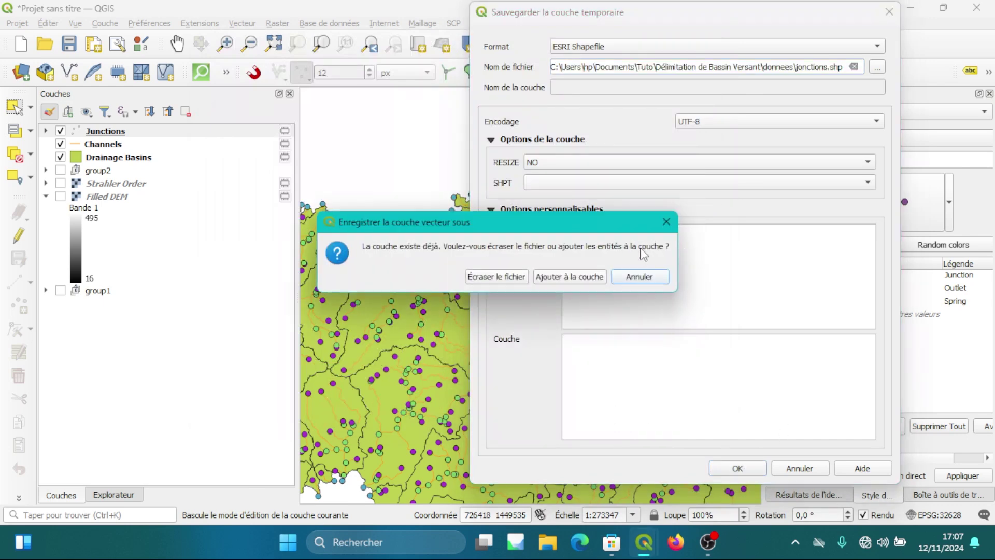
left_click(508, 279)
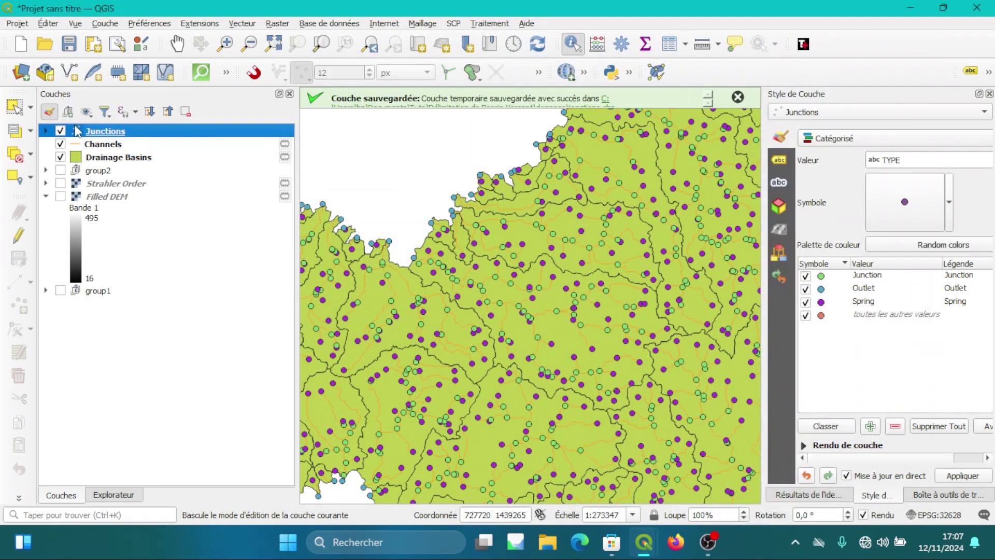
Step: Save the temporary Channels layer as the ESRI Shapefile Reseau_hydrographique in the donnees folder
right_click(115, 146)
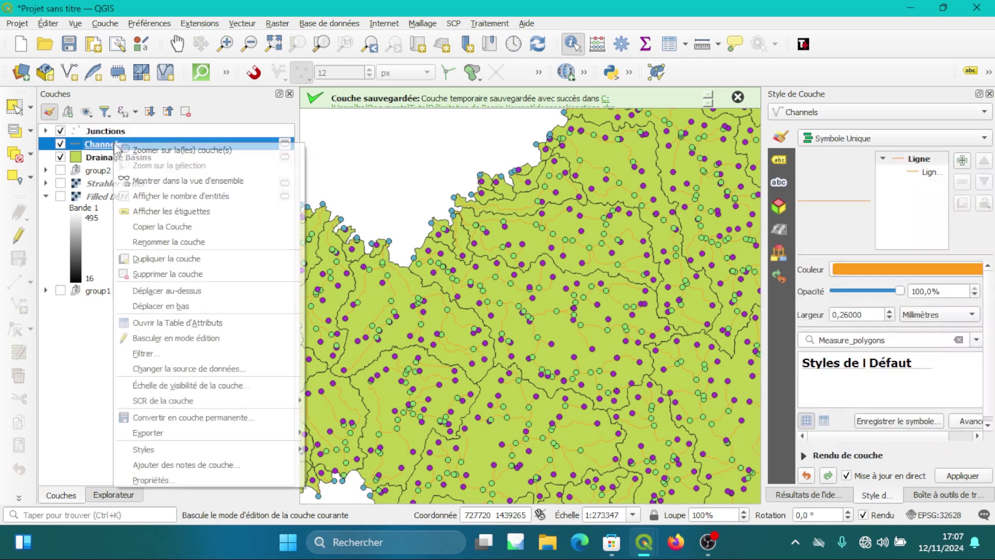
key("Escape")
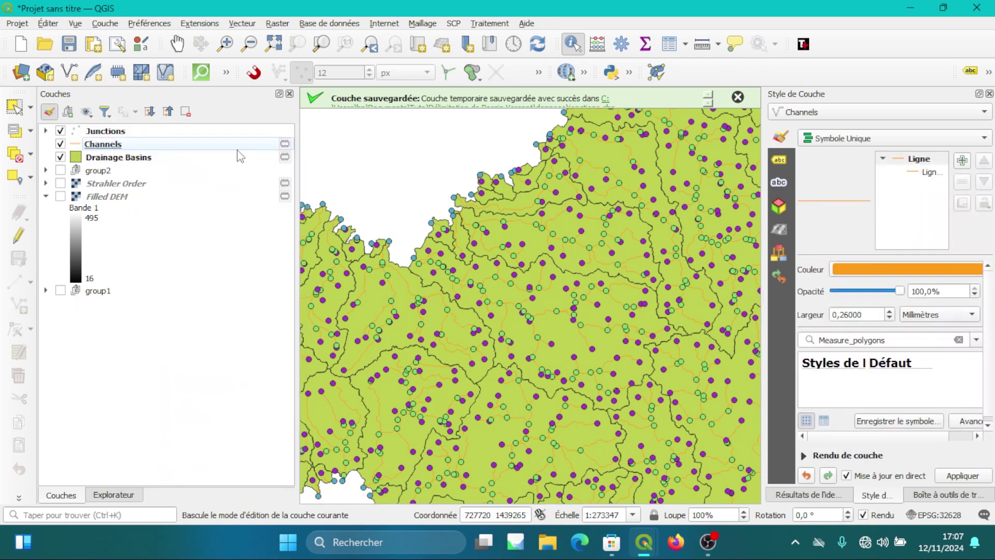
left_click(268, 132)
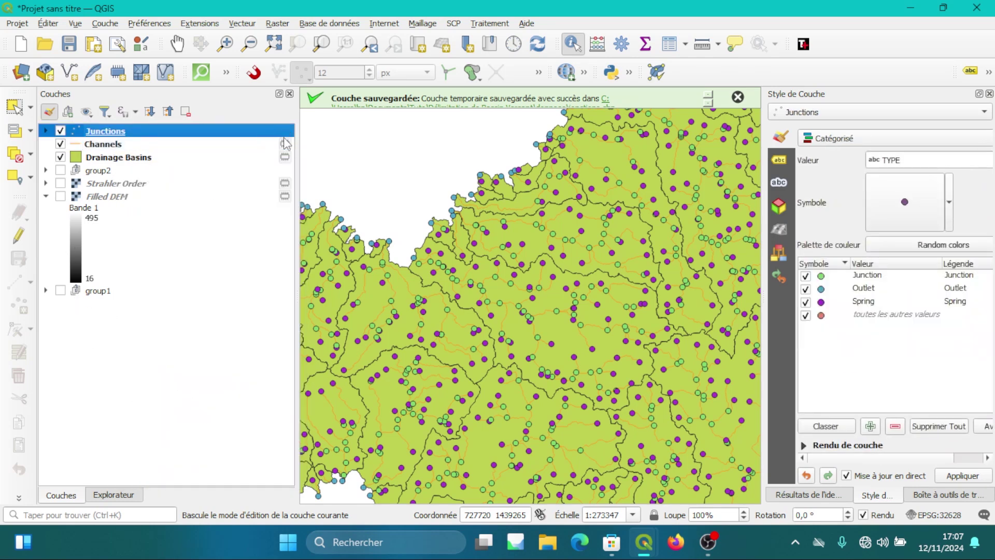
left_click(226, 148)
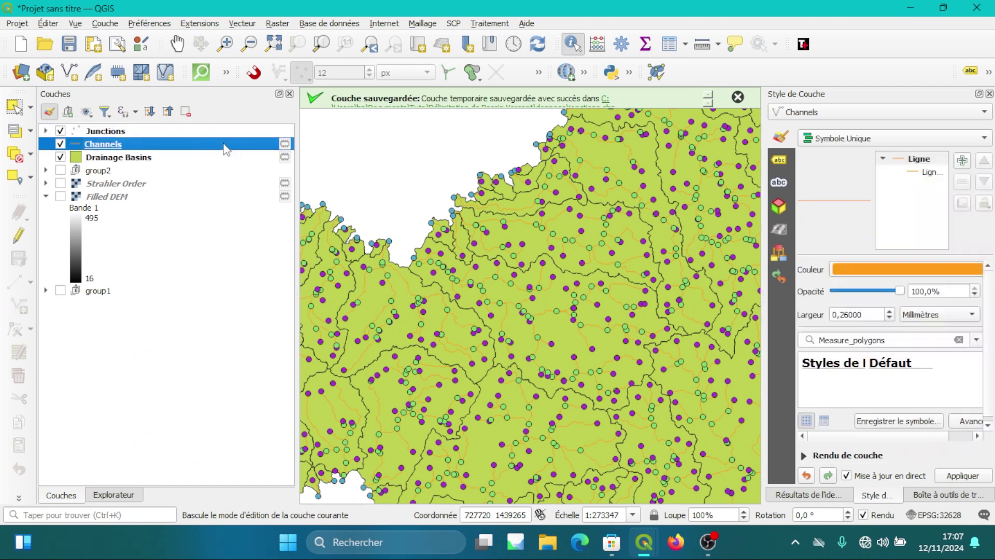
left_click(285, 146)
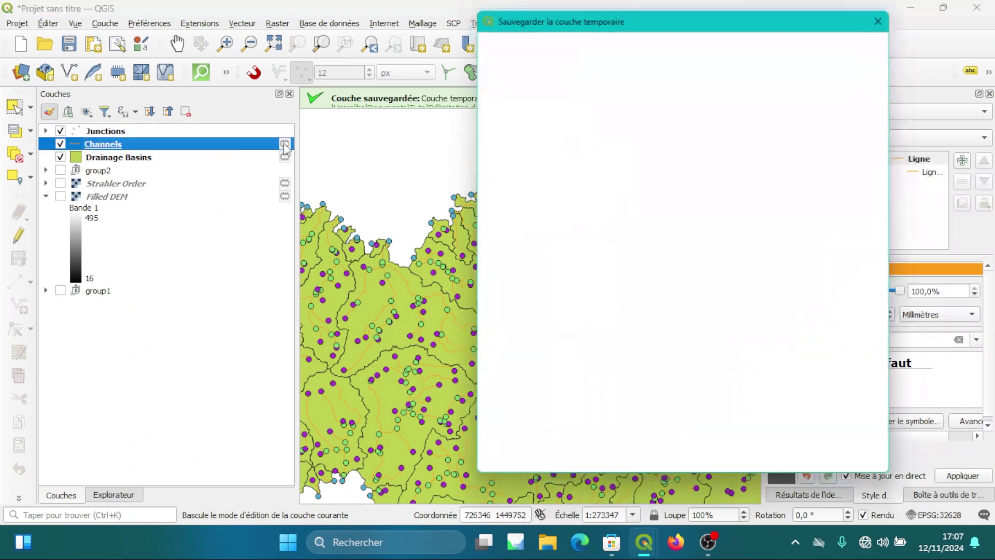
left_click(878, 67)
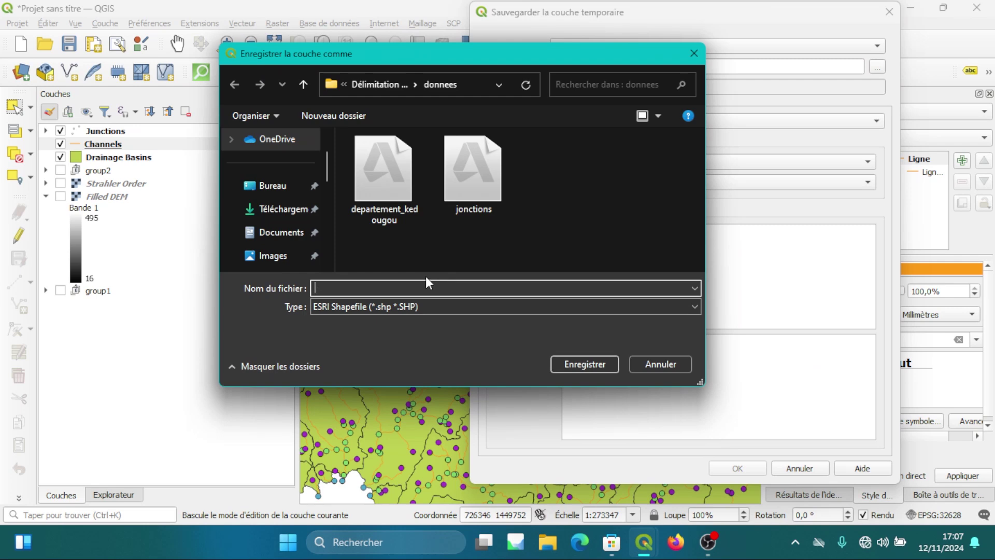
type("Reseau_hydrographique")
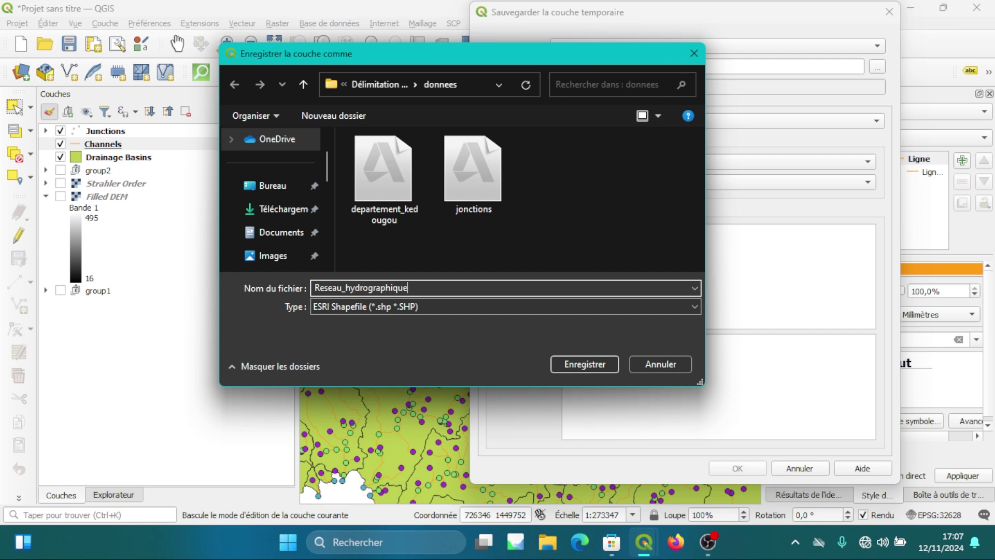
left_click(584, 364)
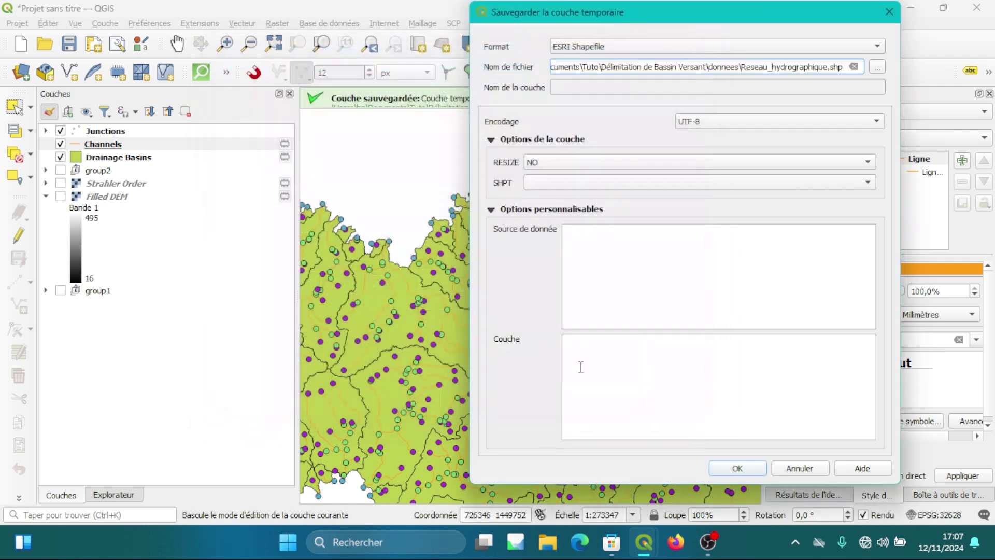
left_click(738, 468)
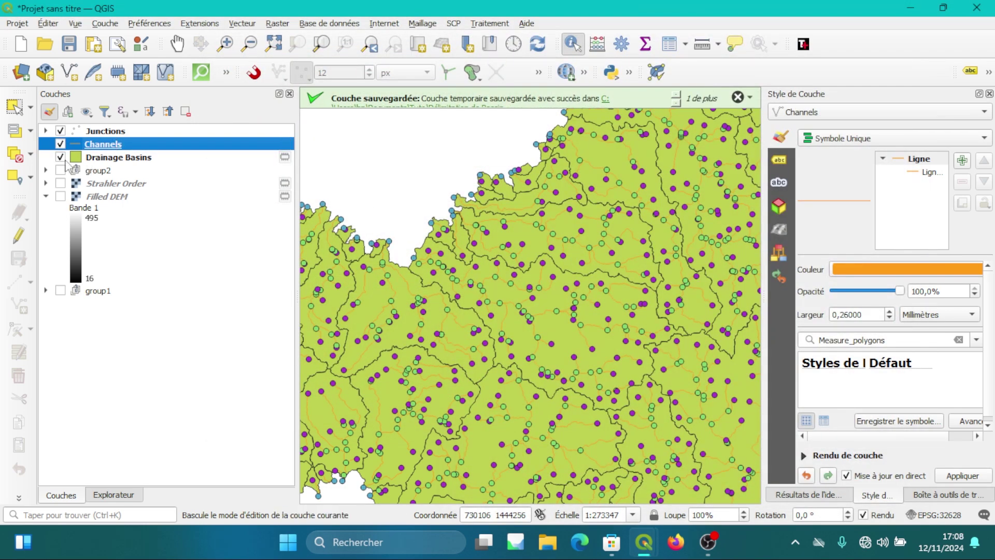
Step: Save the temporary Drainage Basins layer as the ESRI Shapefile Bv in the donnees folder
right_click(119, 162)
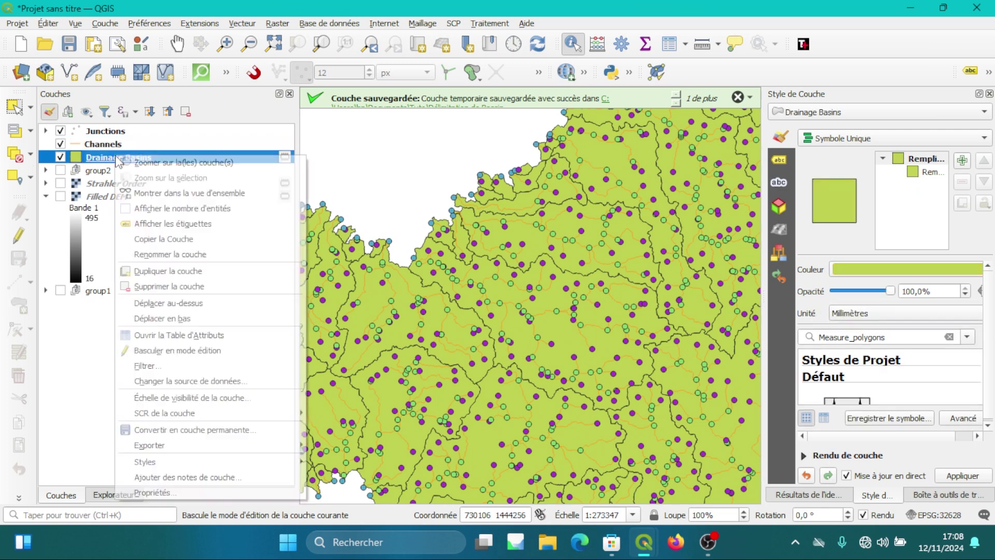
left_click(218, 422)
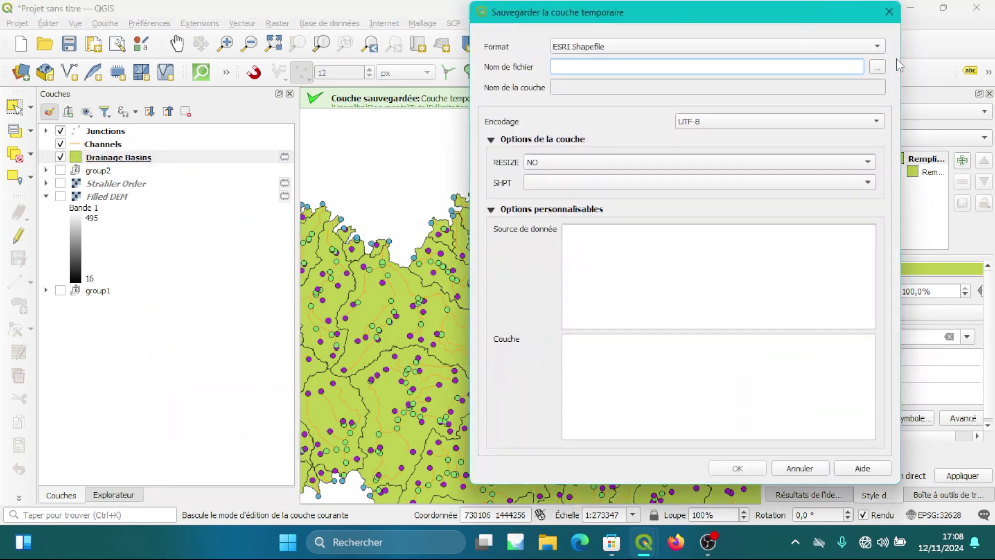
left_click(877, 67)
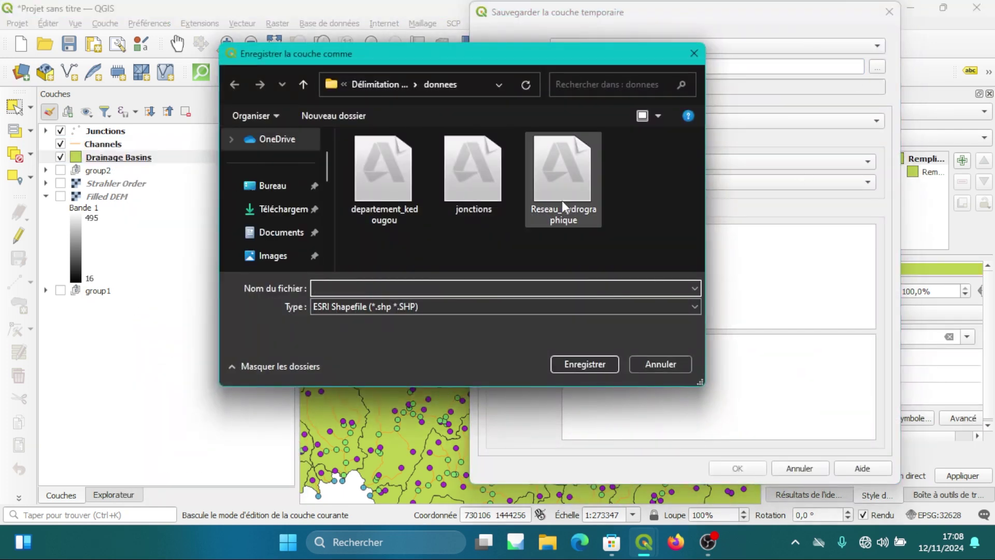
left_click(570, 182)
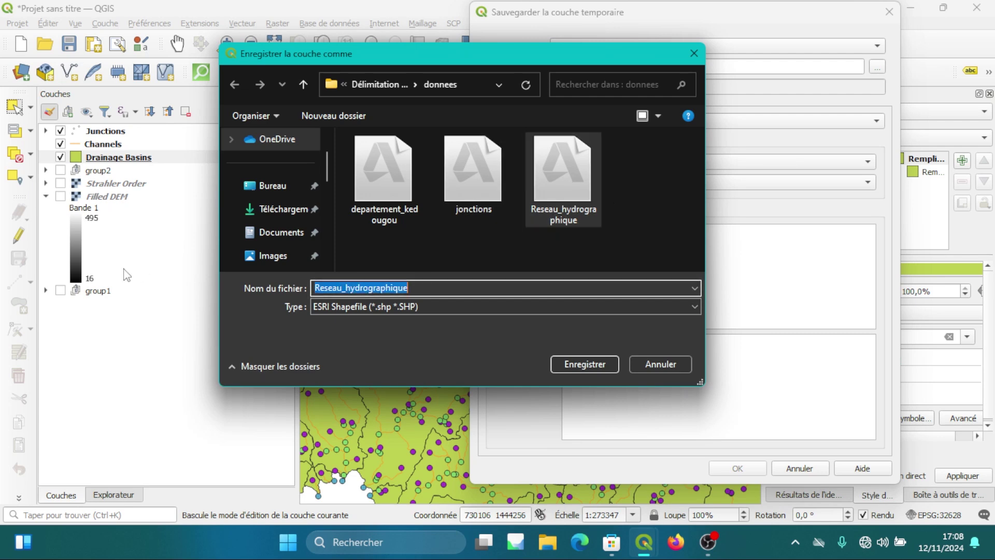
type("Bv")
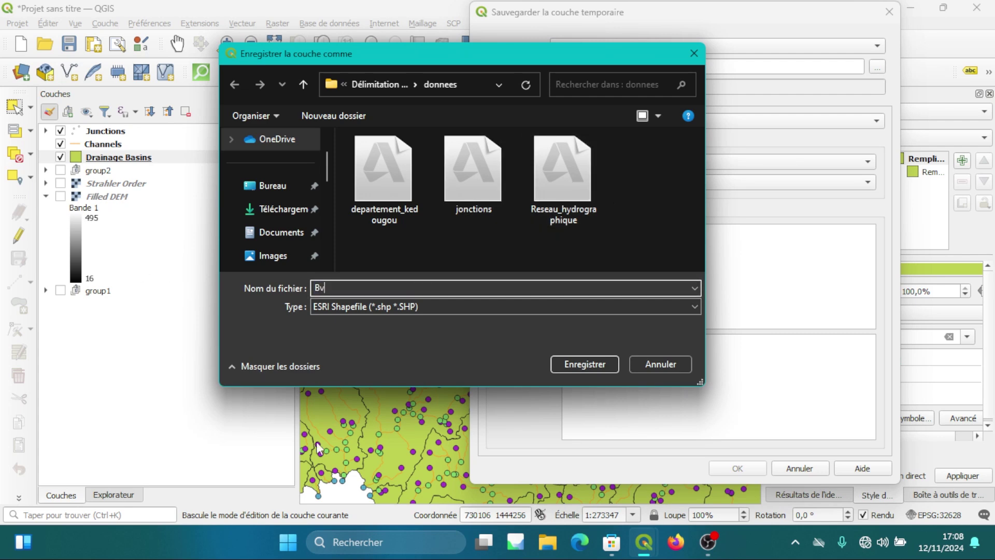
left_click(599, 365)
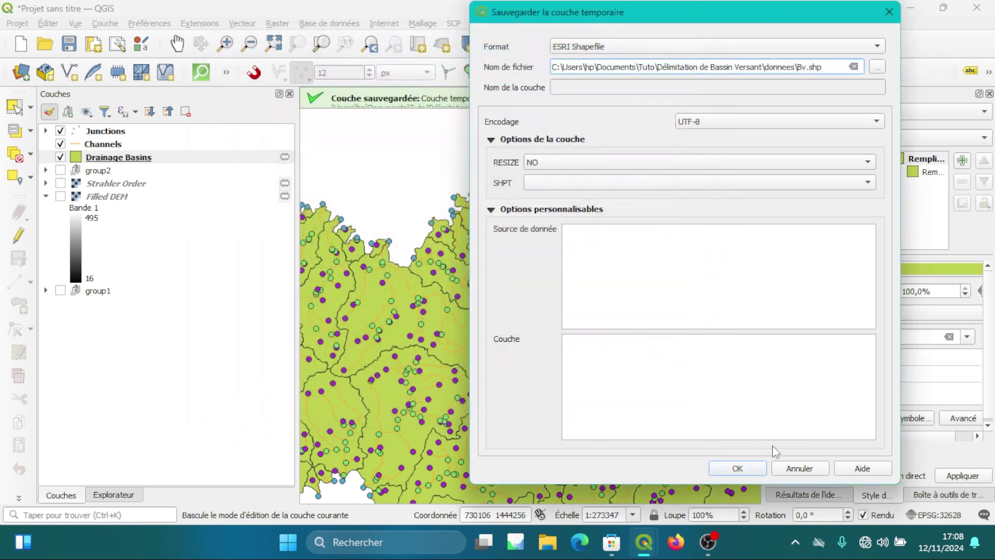
left_click(748, 468)
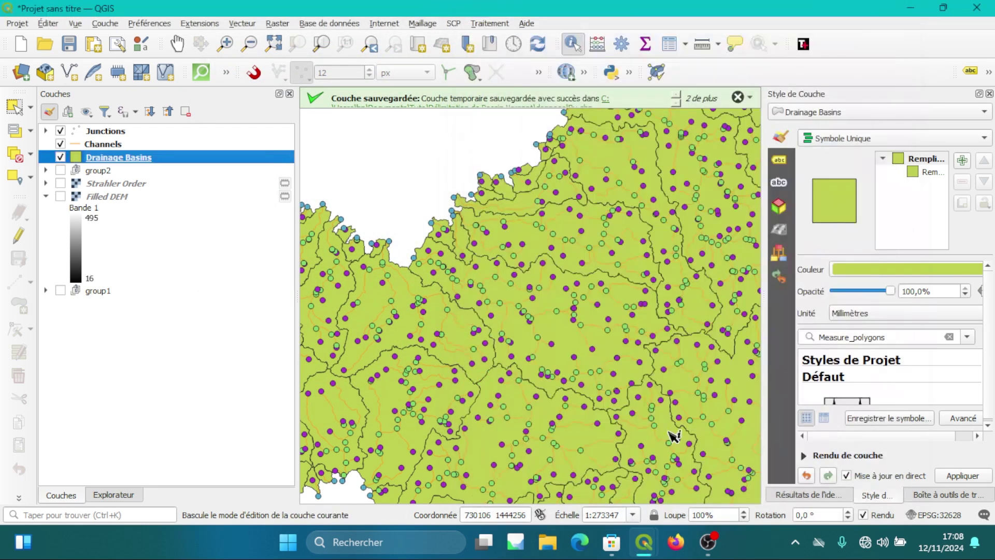
Step: Review the Drainage Basins layer's source information in its properties and rename the layer as BV
right_click(135, 158)
left_click(178, 478)
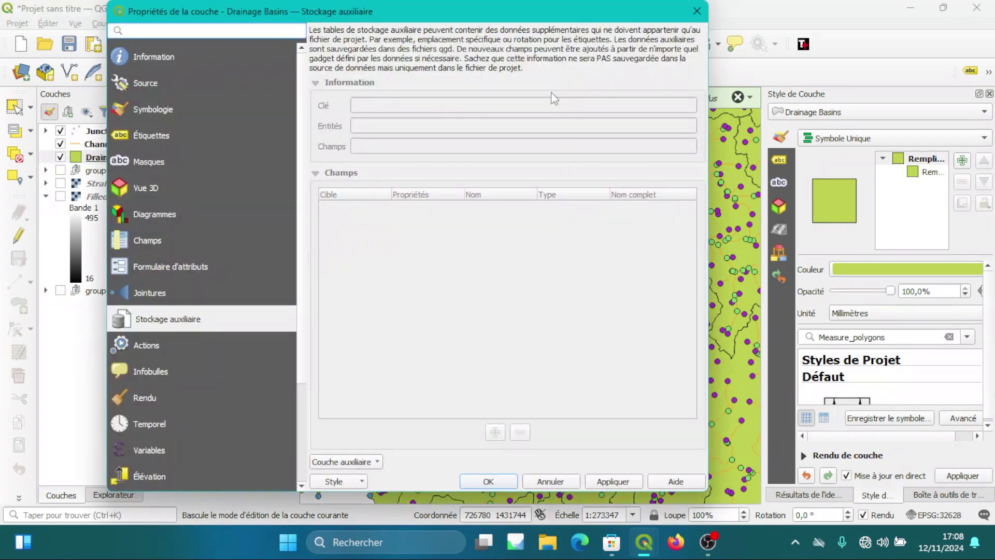
left_click(185, 52)
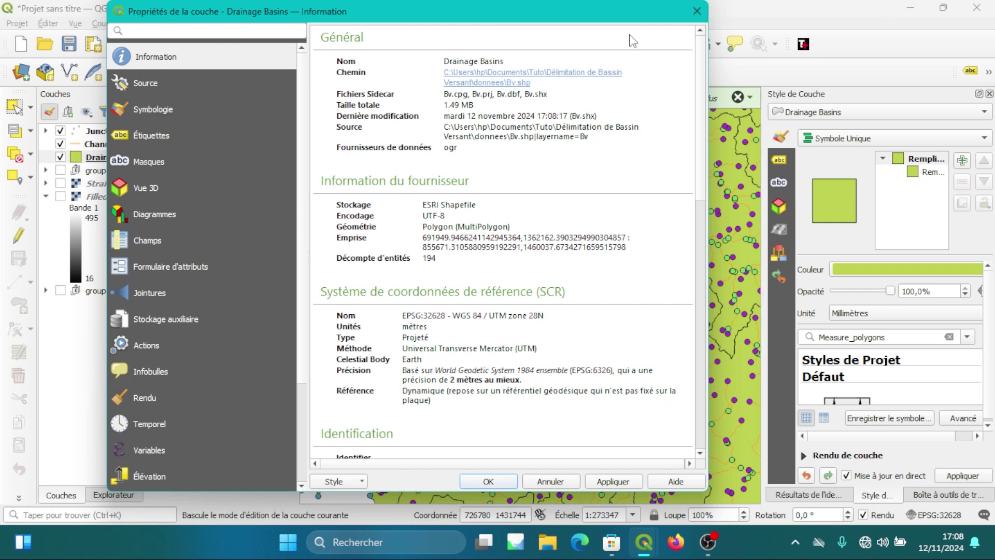
left_click(697, 11)
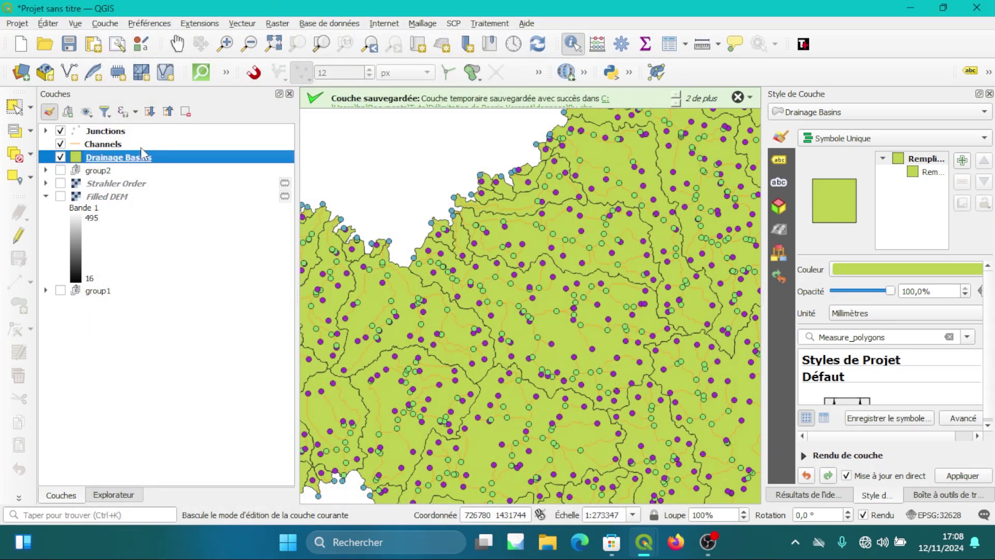
right_click(129, 157)
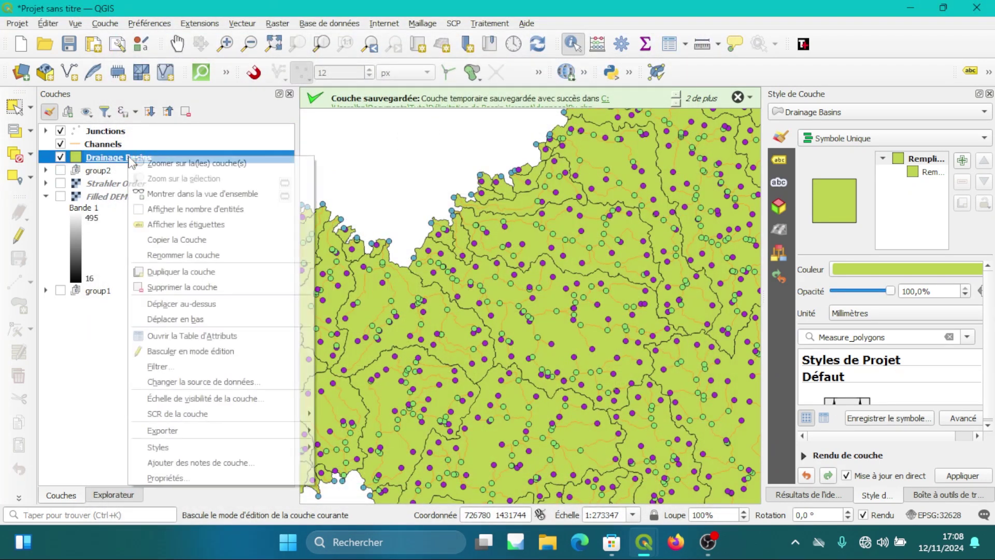
left_click(187, 473)
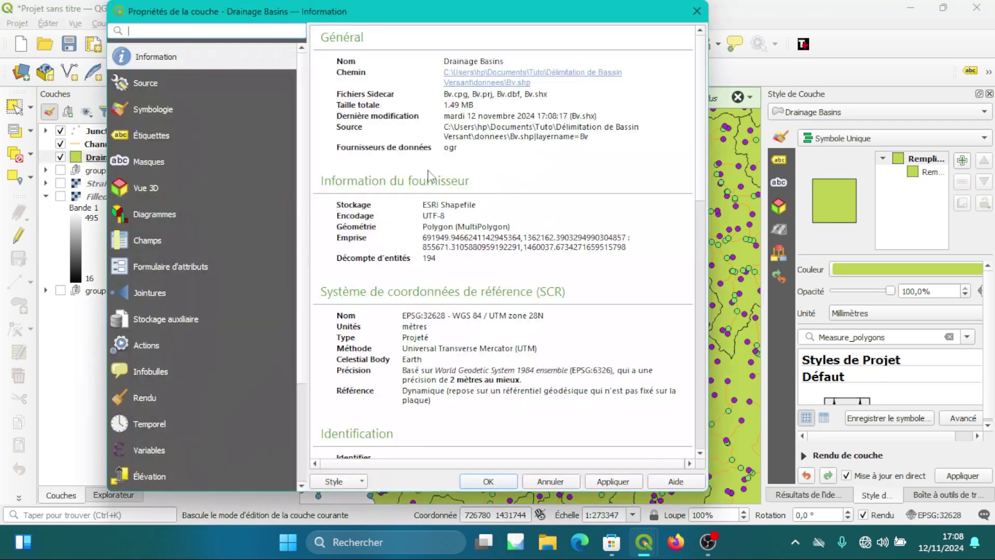
scroll(284, 114, "down", 8)
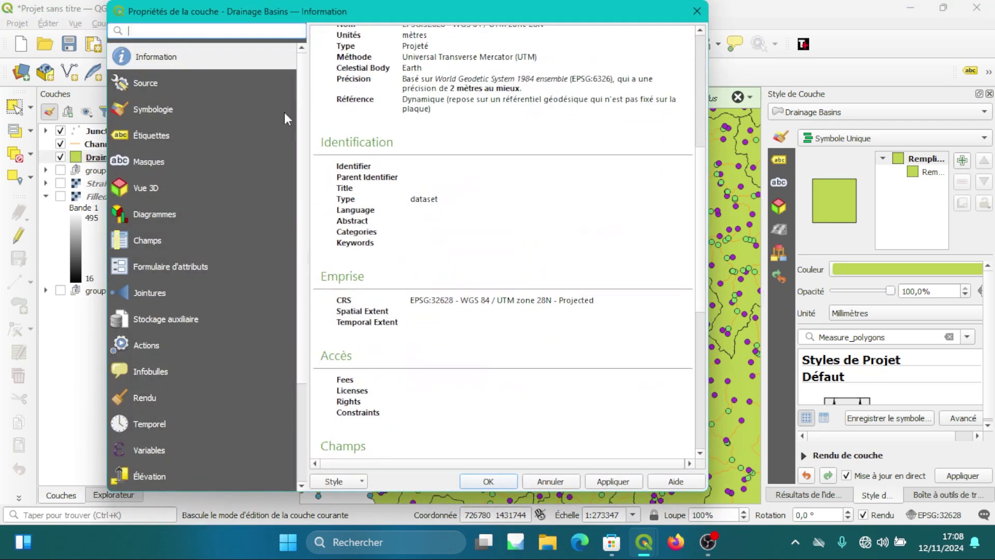
left_click(185, 88)
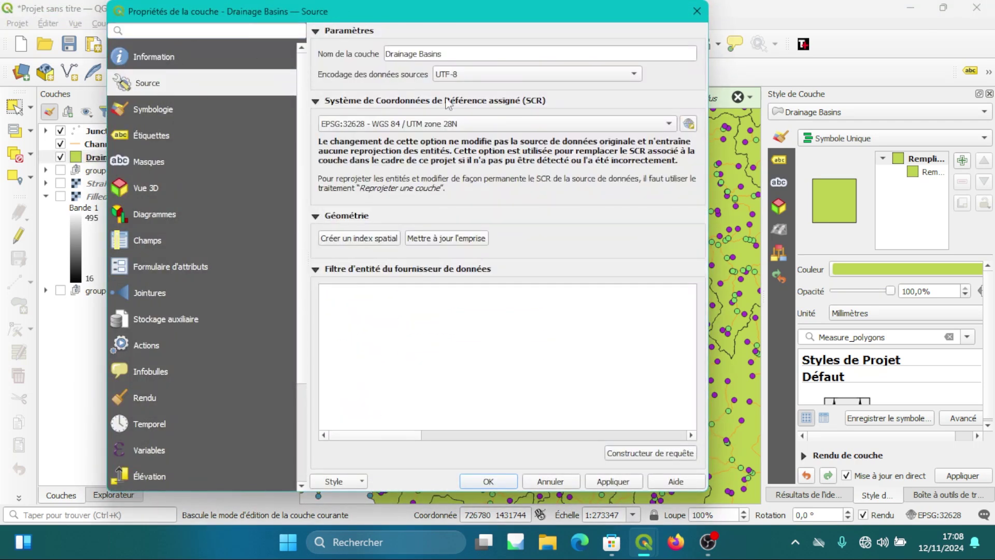
left_click_drag(460, 56, 323, 11)
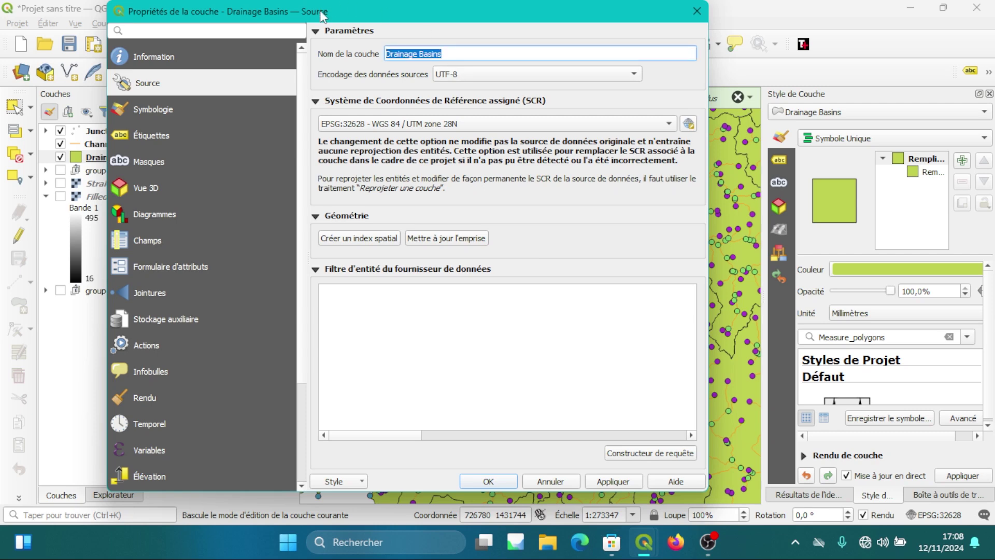
type("BV")
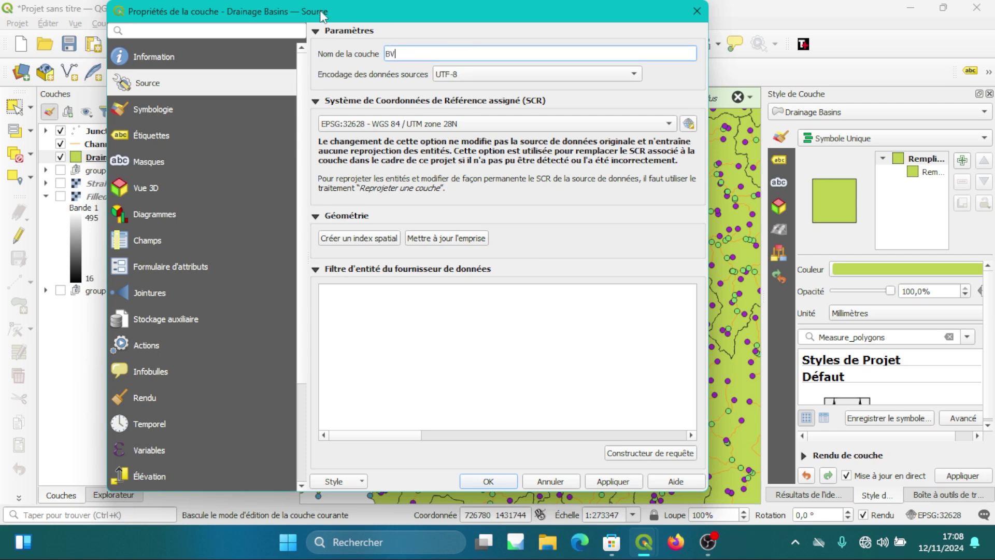
left_click(498, 482)
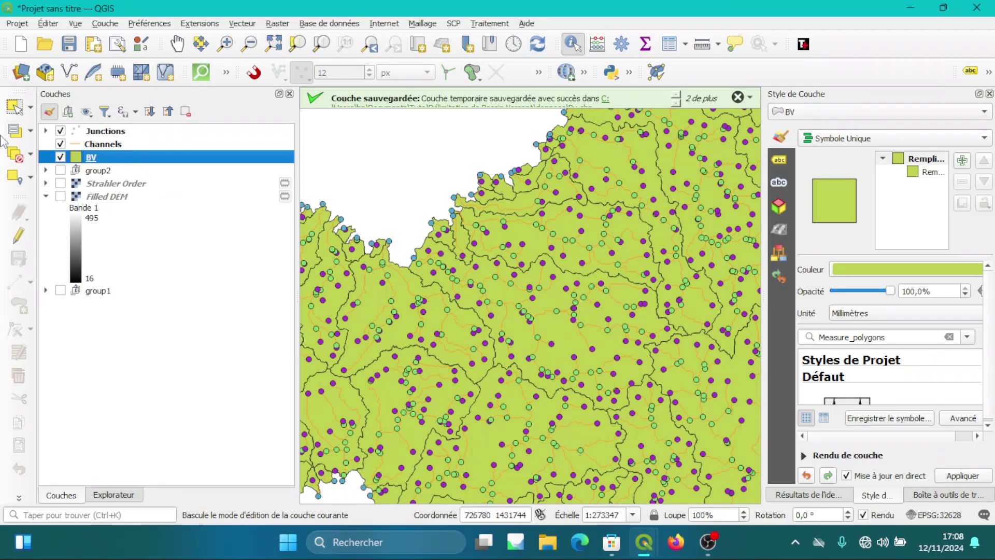
left_click(738, 98)
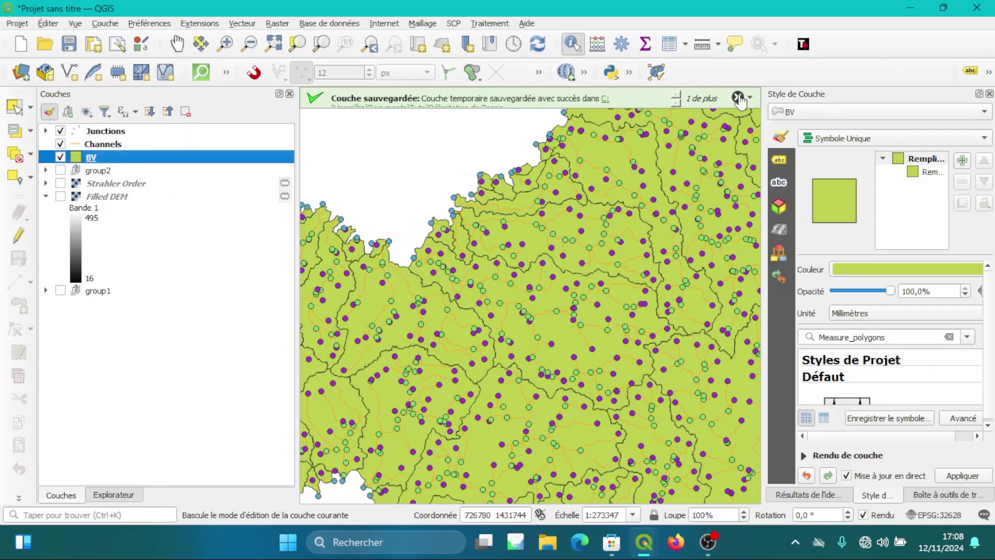